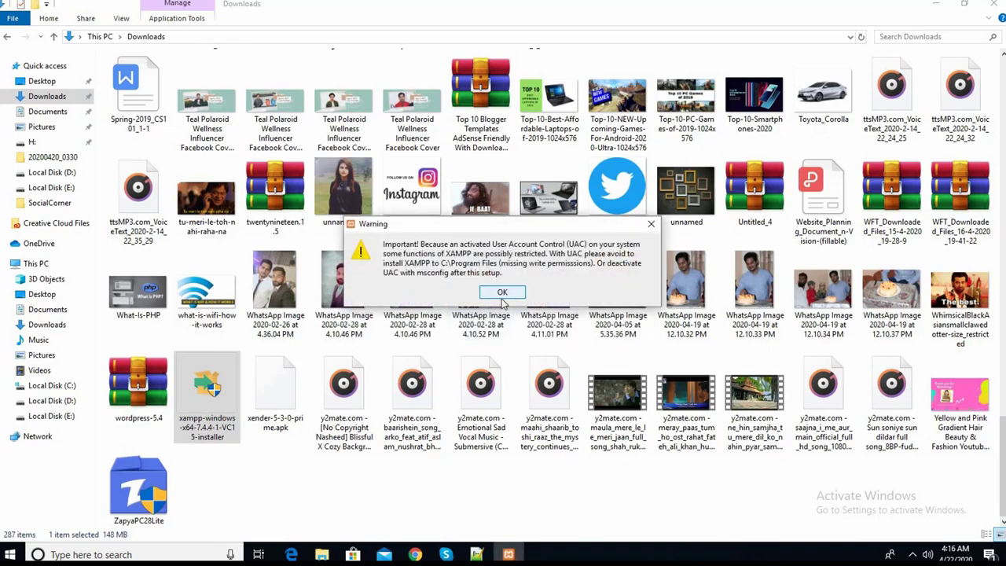
- Advance the XAMPP wizard to the C:\xampp installation folder page, then abort setup
{"action": "left_click", "coordinate": [500, 294]}
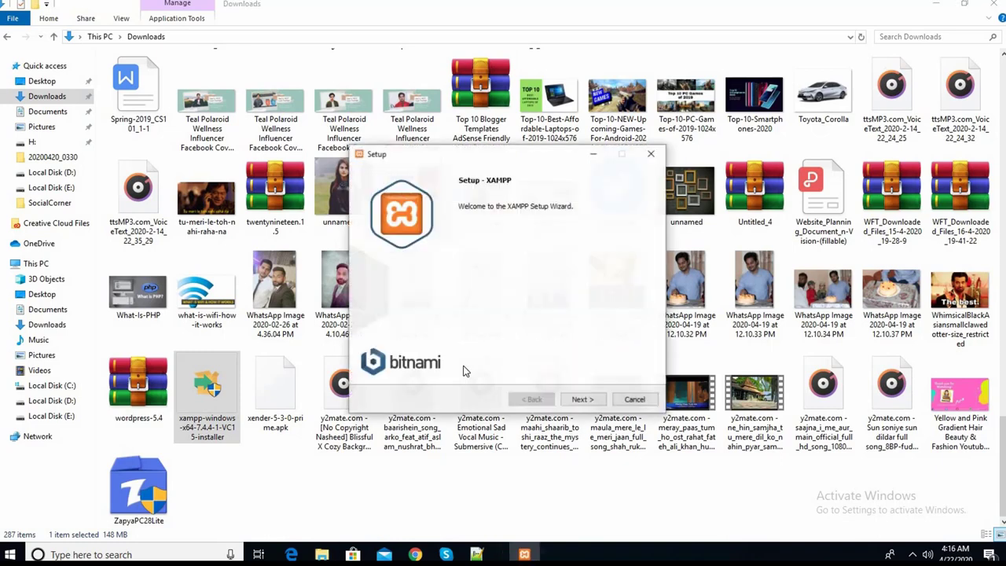
{"action": "left_click", "coordinate": [581, 400]}
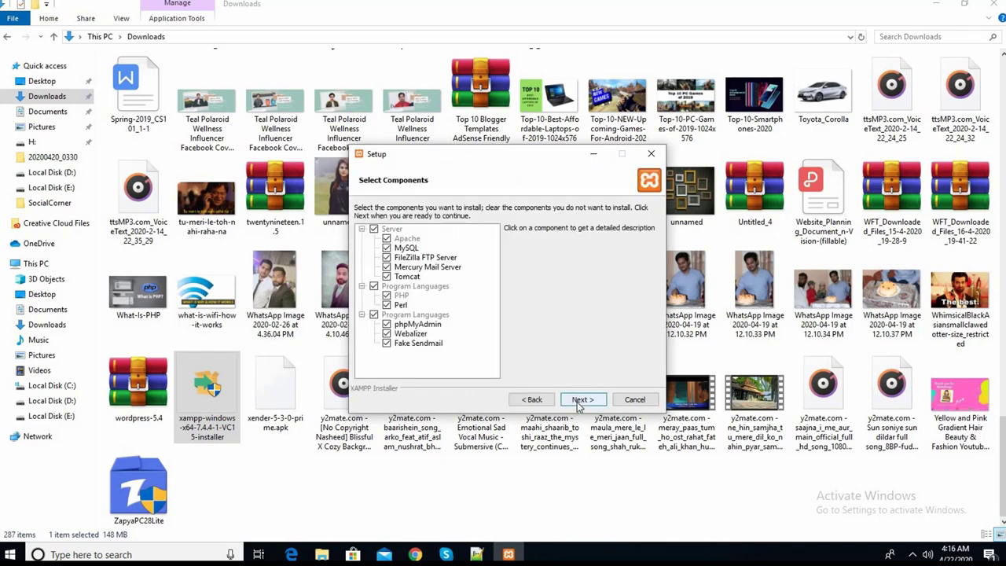
{"action": "left_click", "coordinate": [578, 401]}
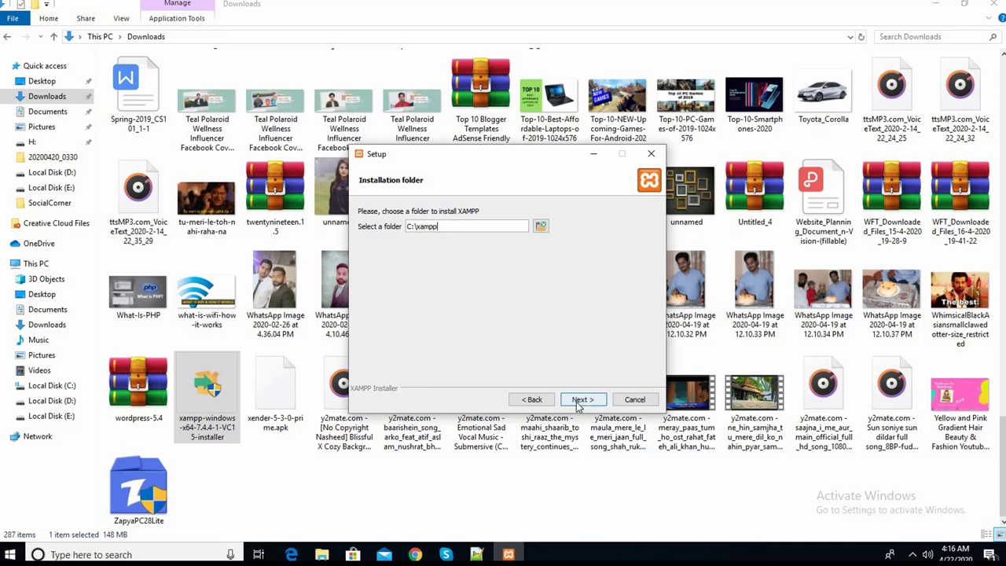
{"action": "left_click", "coordinate": [633, 401]}
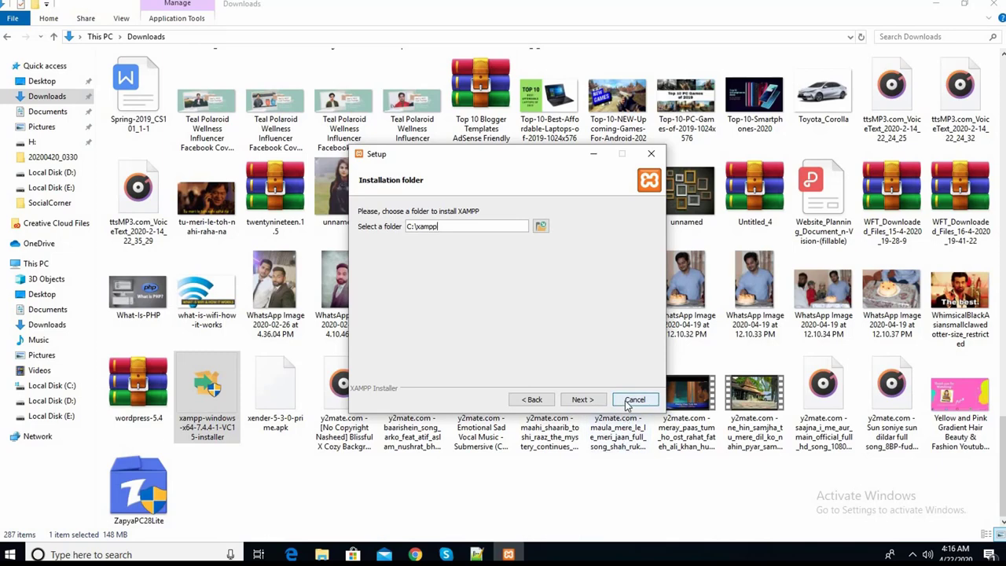
{"action": "left_click", "coordinate": [476, 280]}
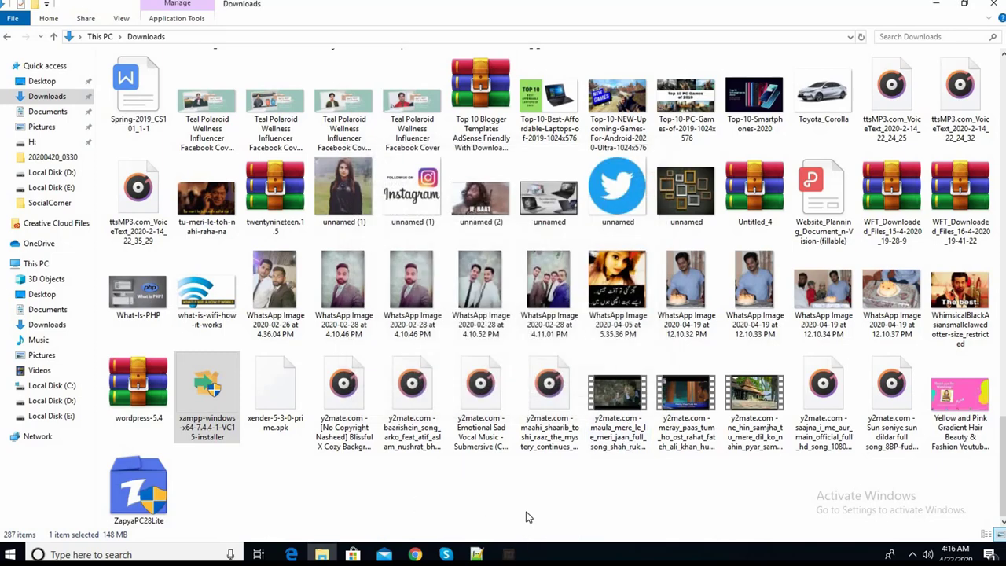
- In Chrome, go to the wordpress.org download page and start the WordPress 5.4 download
{"action": "key", "text": "alt+Tab"}
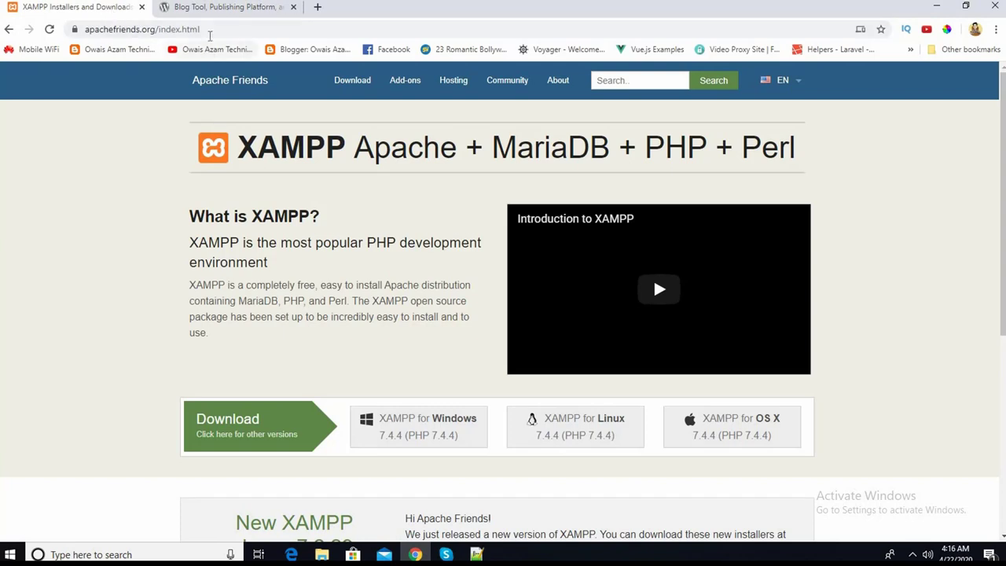
{"action": "left_click", "coordinate": [184, 6]}
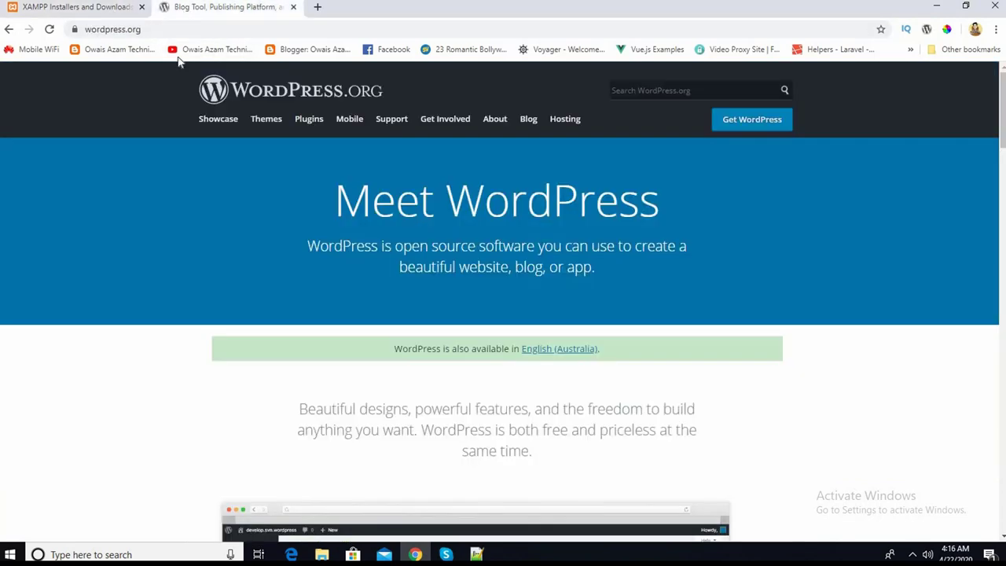
{"action": "left_click", "coordinate": [150, 31]}
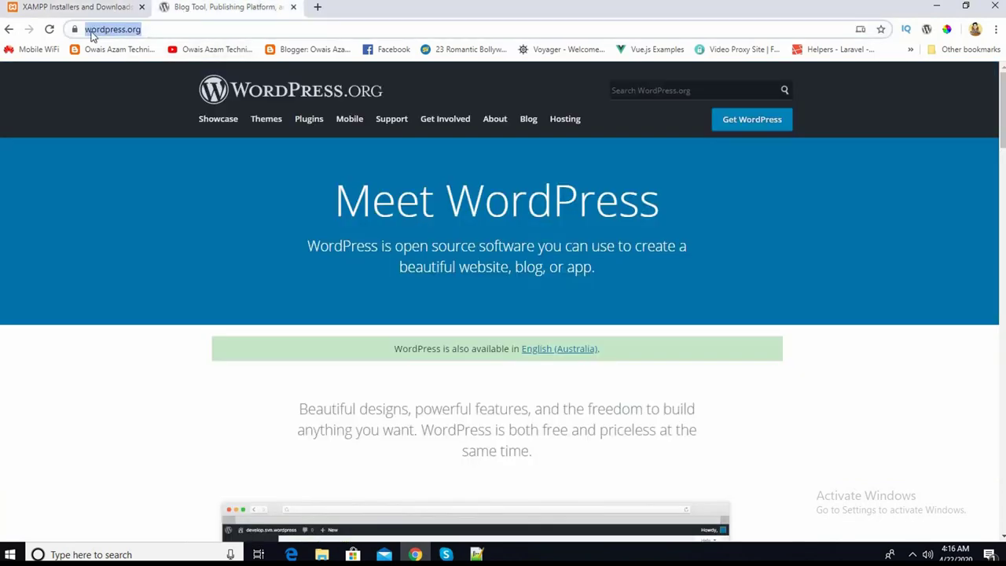
{"action": "left_click", "coordinate": [726, 124]}
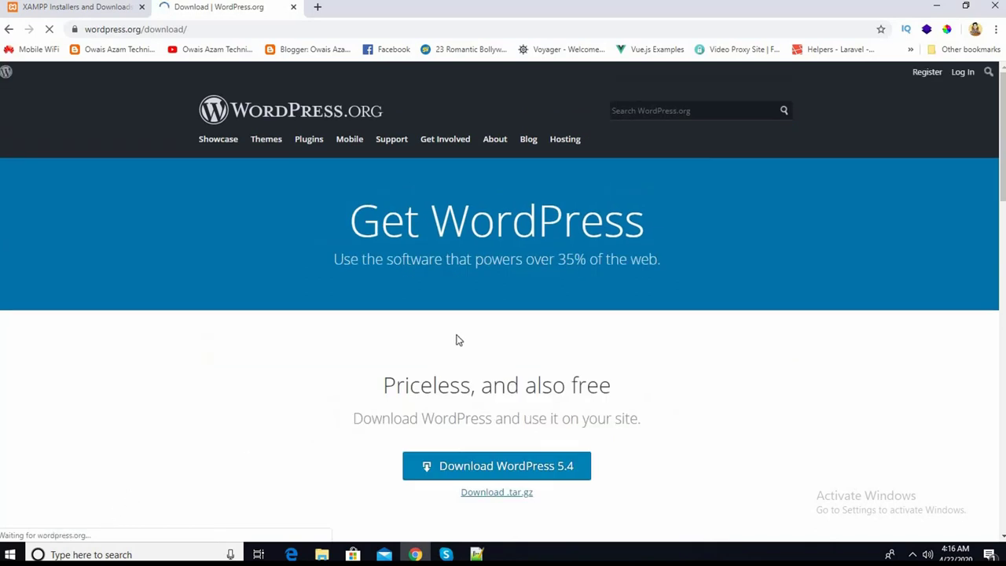
{"action": "scroll", "coordinate": [491, 409], "scroll_direction": "down", "scroll_amount": 2}
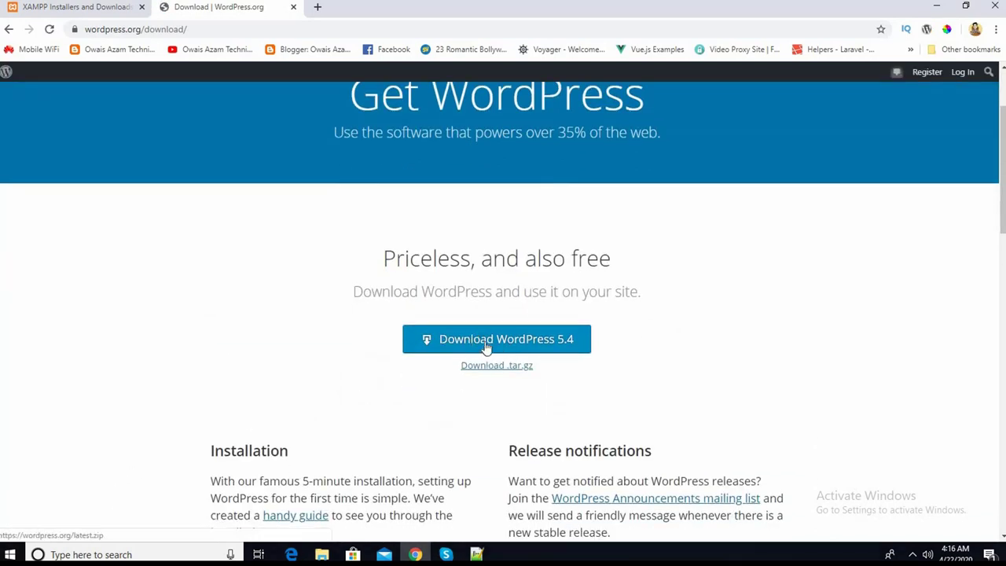
{"action": "left_click", "coordinate": [486, 347]}
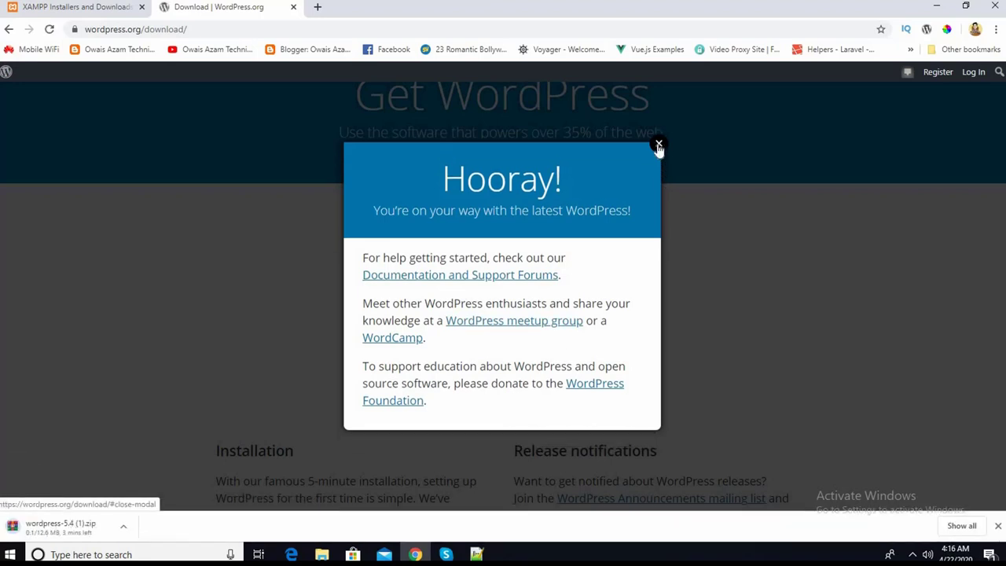
- Dismiss the thank-you popup, cancel the duplicate download, and return to the Downloads folder
{"action": "left_click", "coordinate": [657, 151]}
{"action": "left_click", "coordinate": [126, 527]}
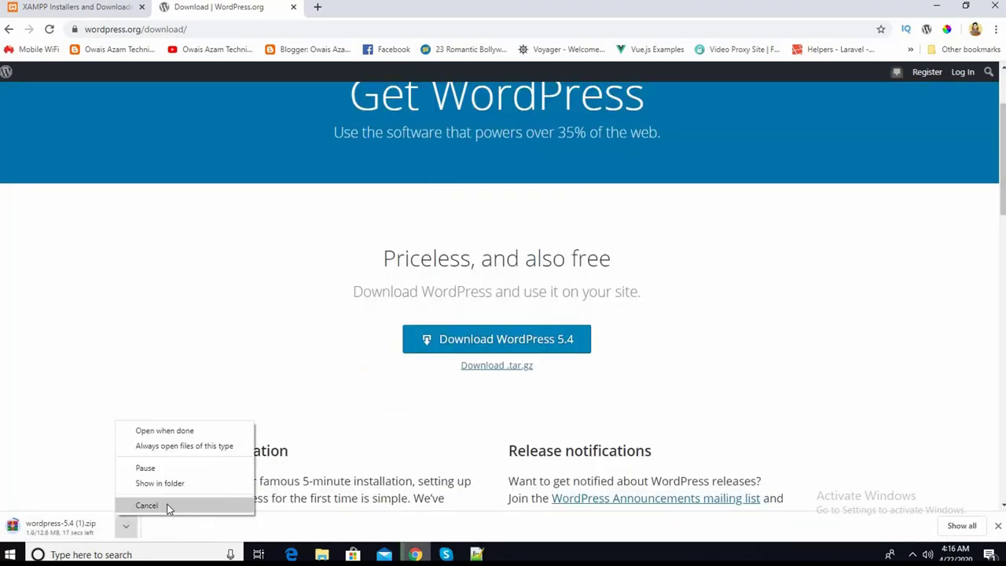
{"action": "left_click", "coordinate": [147, 506]}
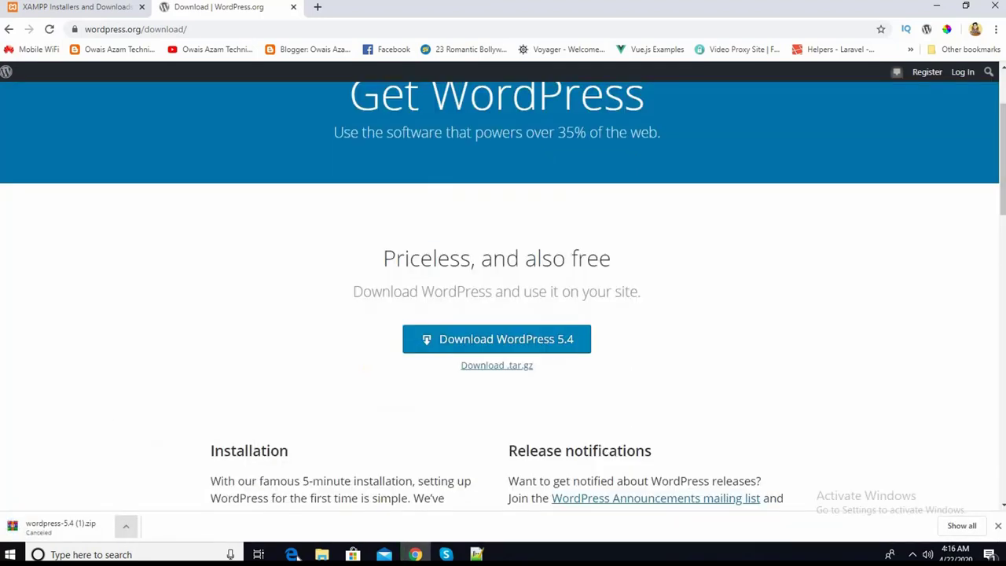
{"action": "left_click", "coordinate": [321, 554]}
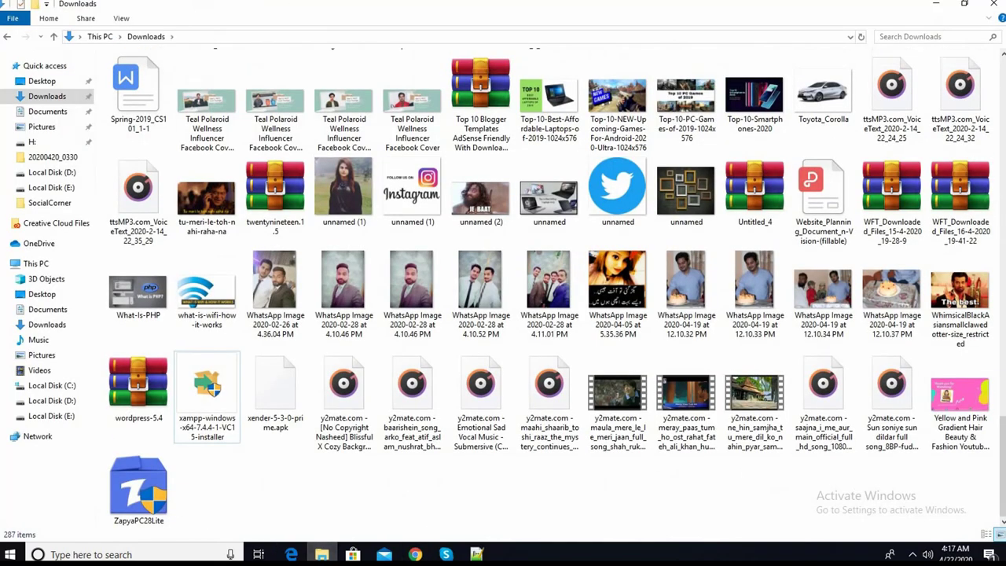
- Extract wordpress-5.4.zip into a wordpress-5.4 folder in Downloads
{"action": "scroll", "coordinate": [503, 290], "scroll_direction": "up", "scroll_amount": 10}
{"action": "left_click", "coordinate": [888, 95]}
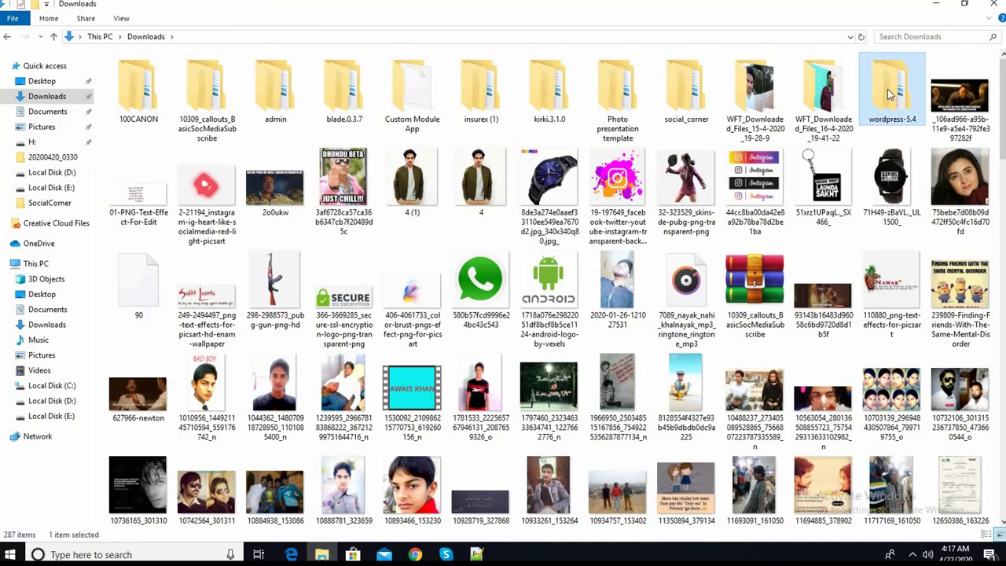
{"action": "scroll", "coordinate": [889, 95], "scroll_direction": "down", "scroll_amount": 10}
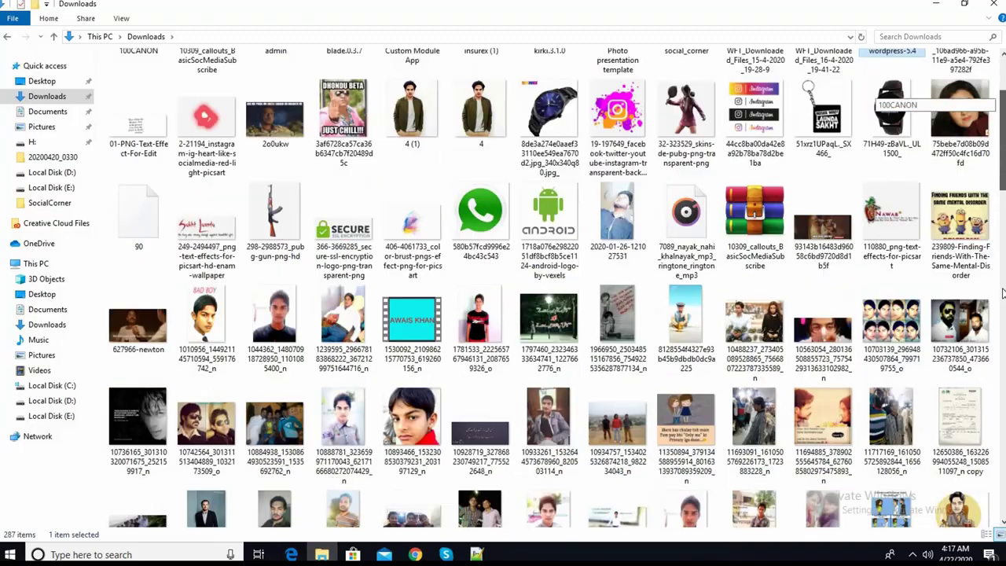
{"action": "scroll", "coordinate": [889, 95], "scroll_direction": "up", "scroll_amount": 10}
{"action": "scroll", "coordinate": [780, 400], "scroll_direction": "down", "scroll_amount": 5}
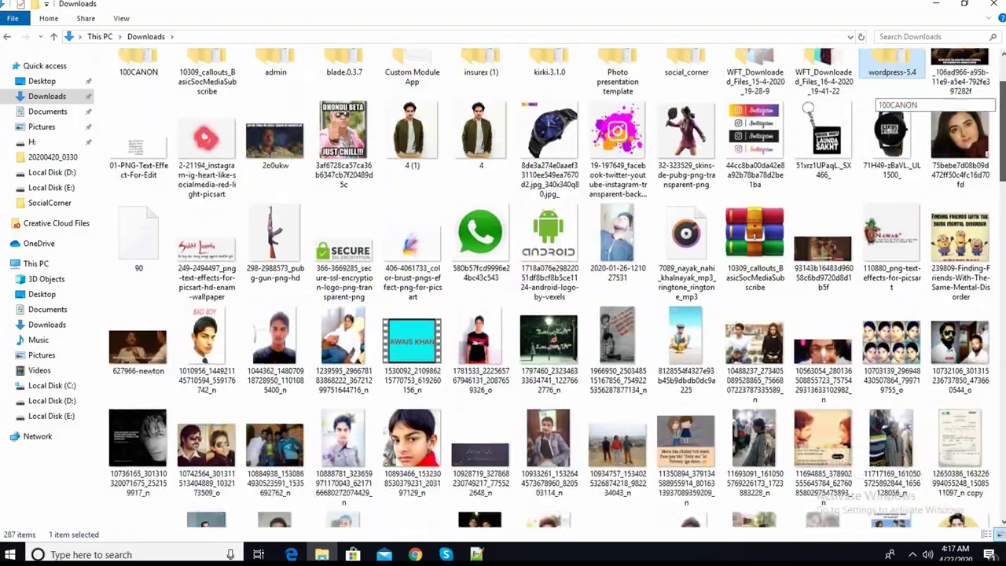
{"action": "left_click", "coordinate": [771, 416]}
{"action": "scroll", "coordinate": [793, 255], "scroll_direction": "down", "scroll_amount": 10}
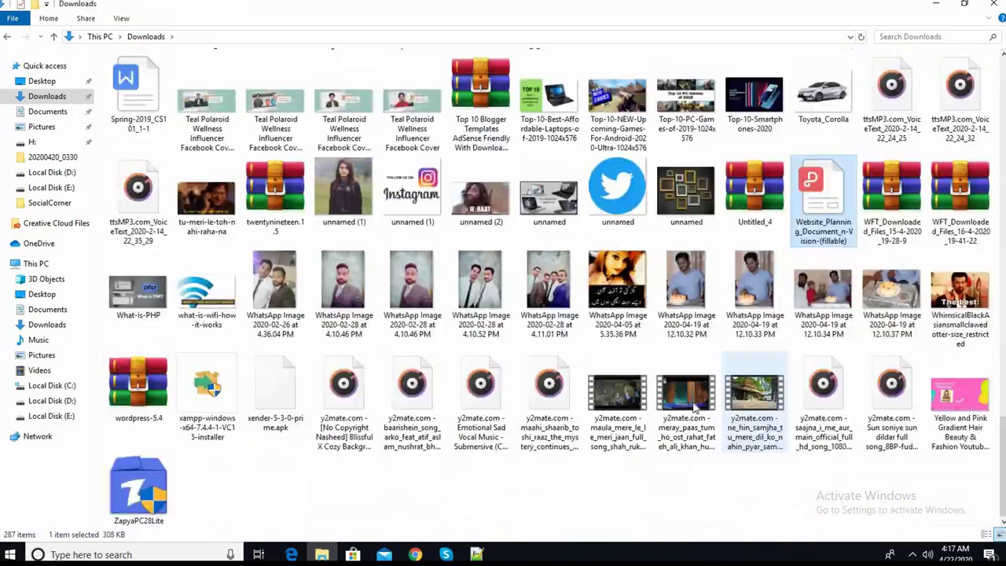
{"action": "key", "text": "Right"}
{"action": "key", "text": "Right"}
{"action": "key", "text": "Right"}
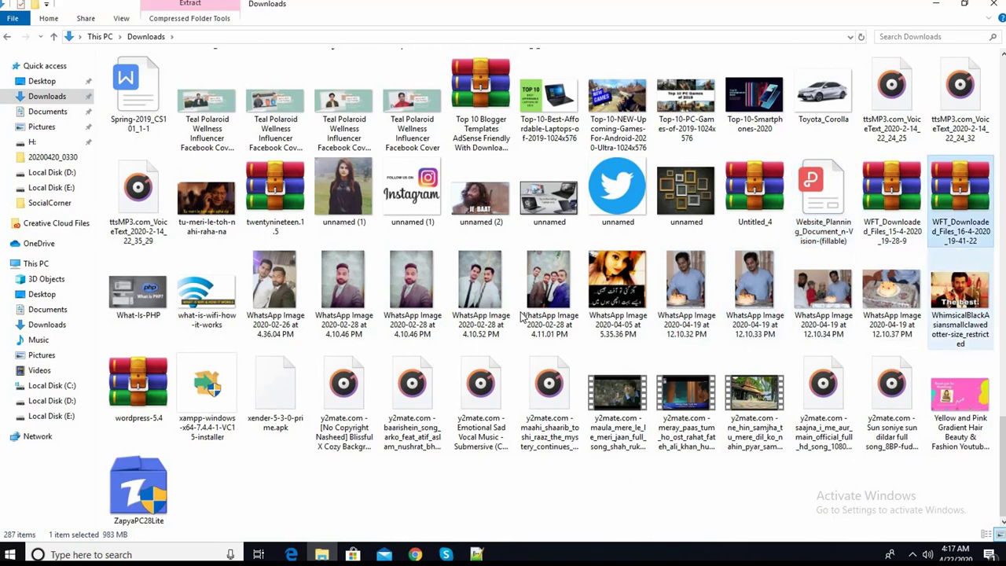
{"action": "left_click", "coordinate": [136, 420]}
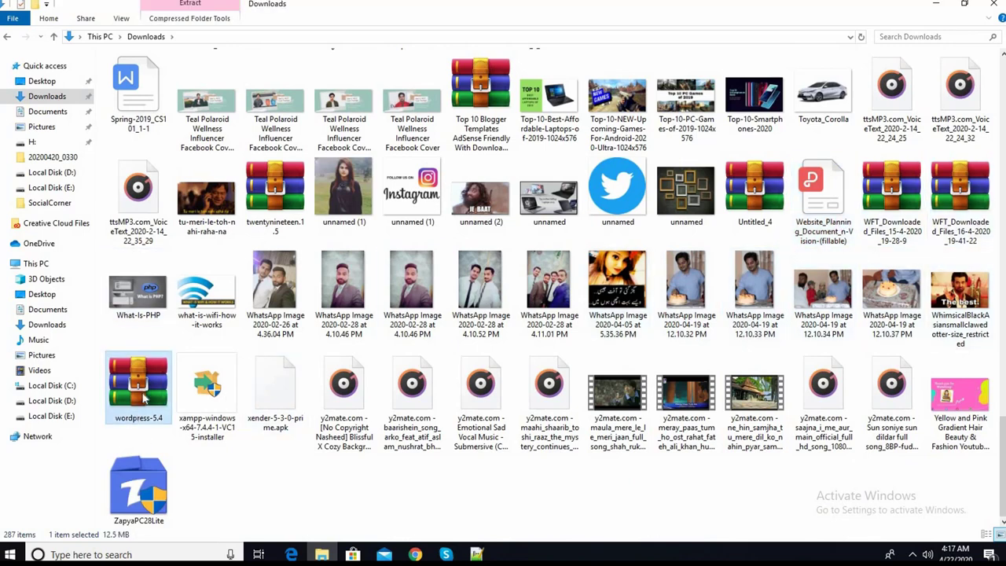
{"action": "right_click", "coordinate": [143, 397]}
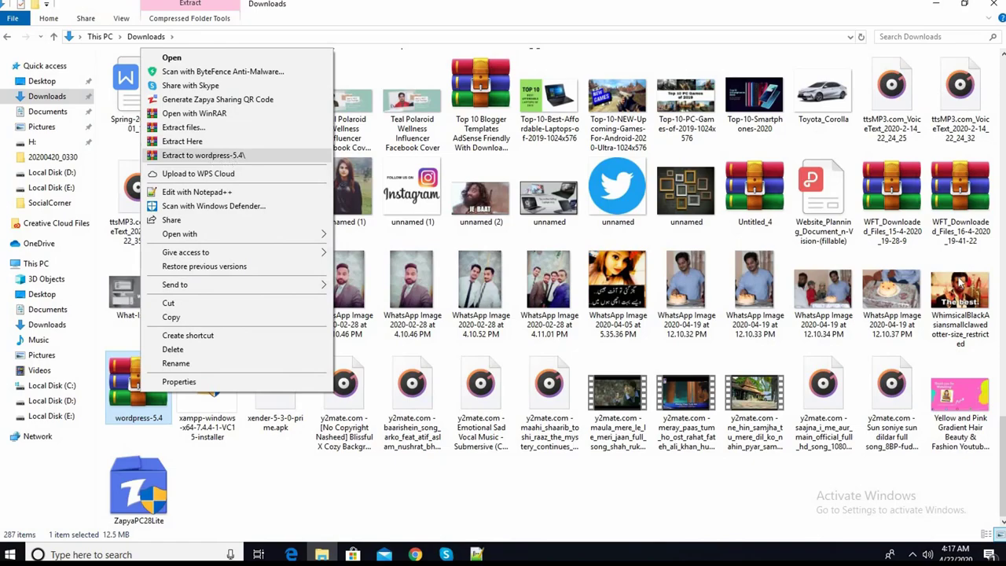
{"action": "left_click", "coordinate": [1002, 460]}
{"action": "left_click_drag", "start_coordinate": [1002, 460], "coordinate": [1002, 110]}
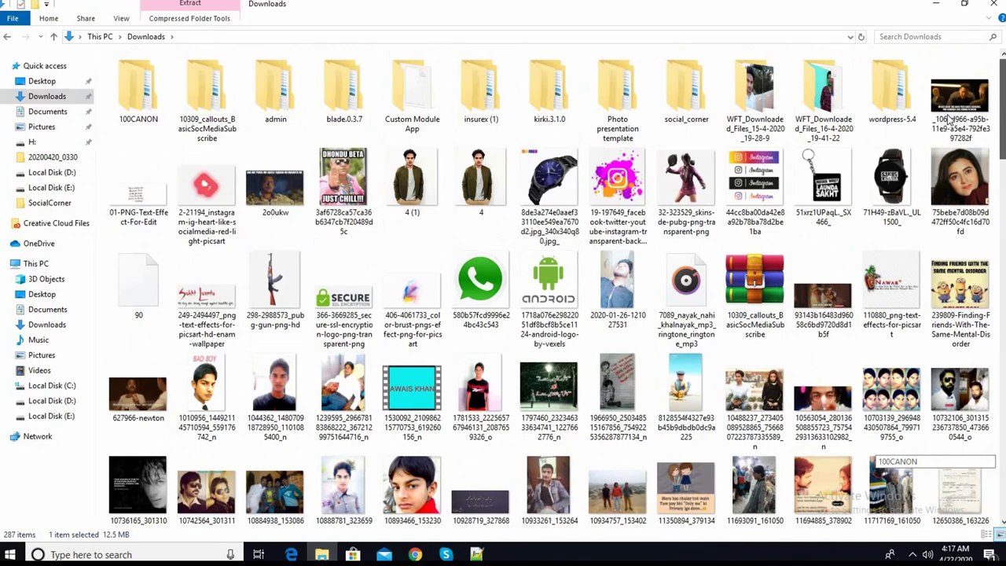
- Copy the wordpress-5.4 folder and return to Chrome's XAMPP page
{"action": "right_click", "coordinate": [890, 108]}
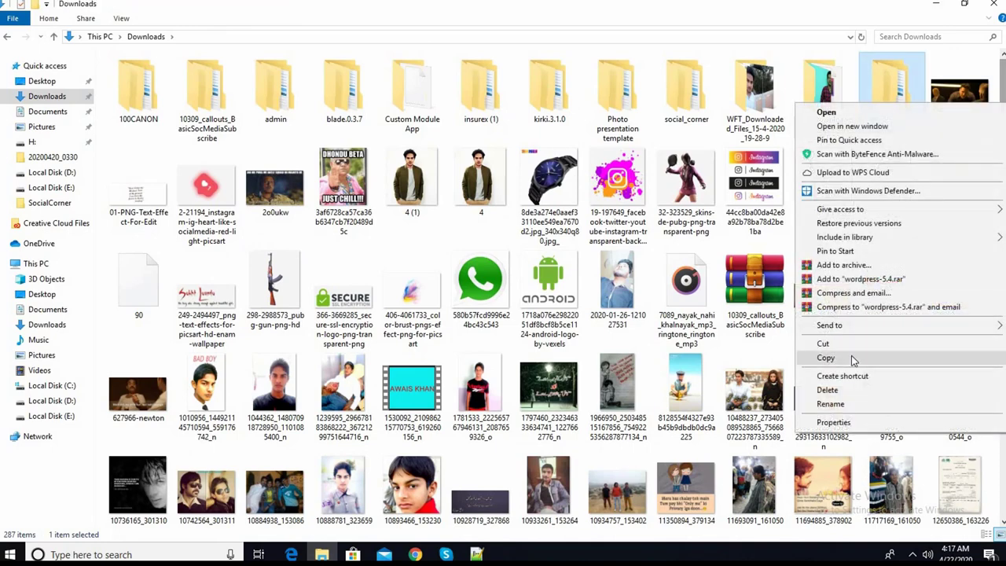
{"action": "left_click", "coordinate": [851, 355]}
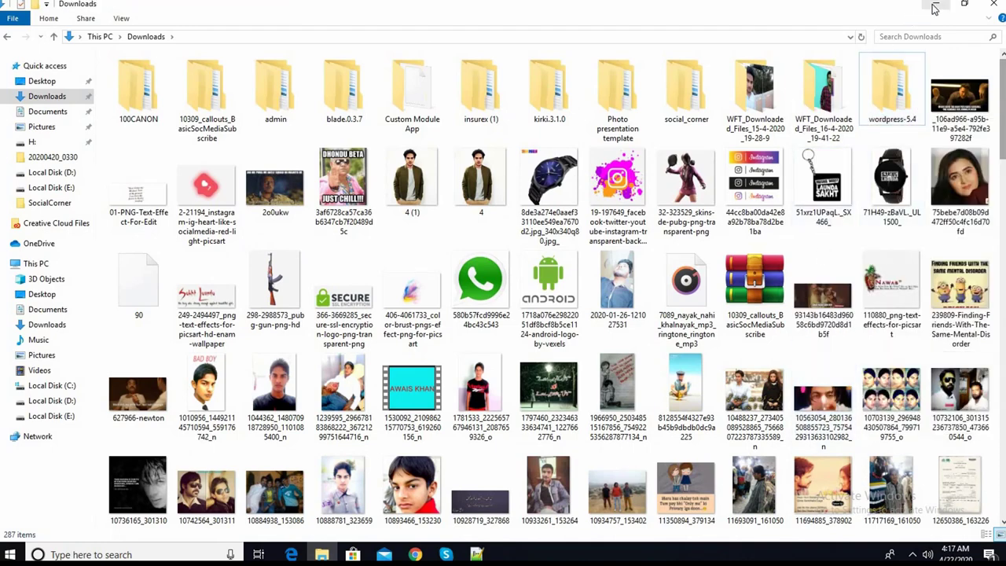
{"action": "left_click", "coordinate": [935, 4]}
{"action": "left_click", "coordinate": [93, 8]}
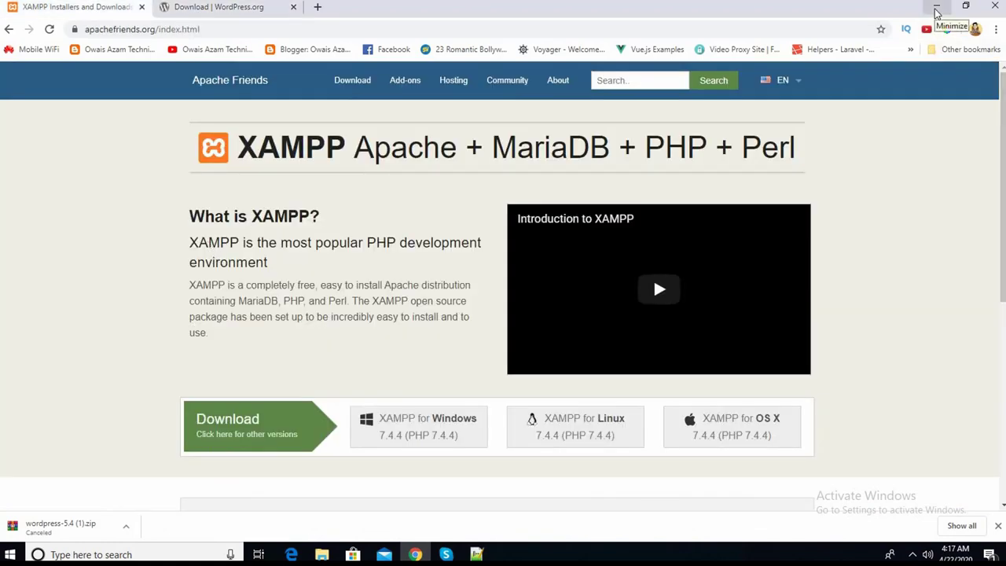
- Launch the XAMPP Control Panel, start Apache and MySQL, then open This PC
{"action": "left_click", "coordinate": [934, 10]}
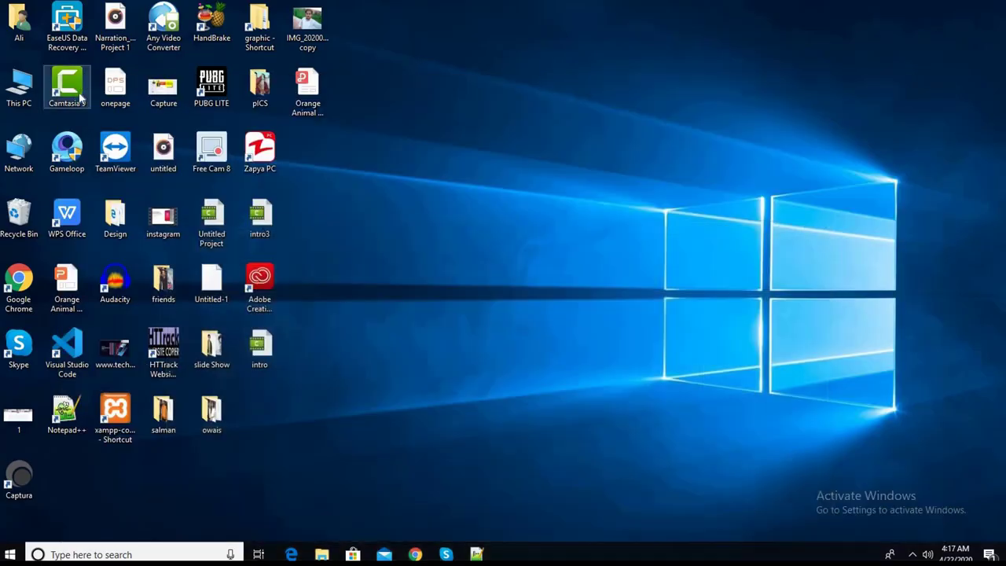
{"action": "double_click", "coordinate": [119, 418]}
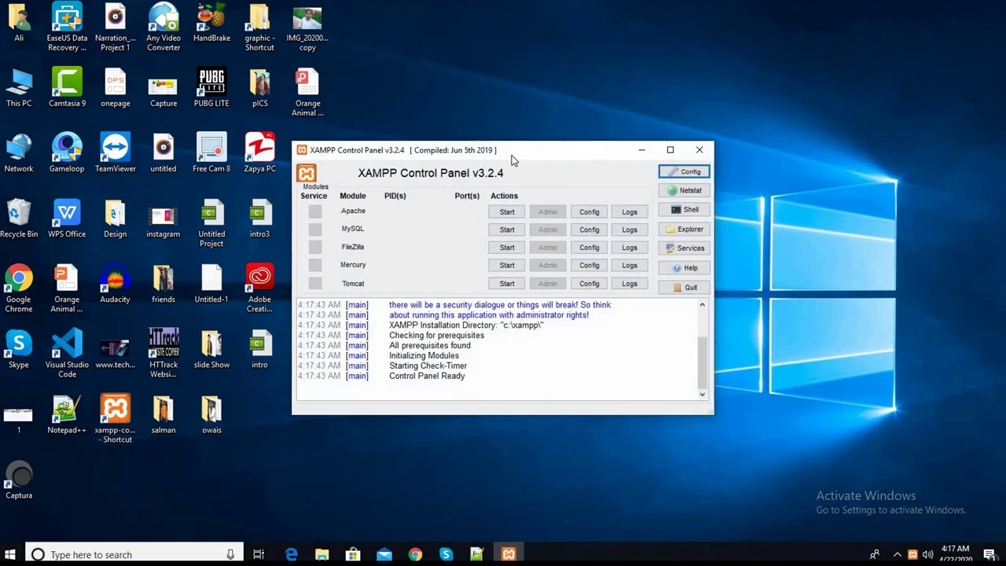
{"action": "left_click_drag", "start_coordinate": [512, 160], "coordinate": [499, 161]}
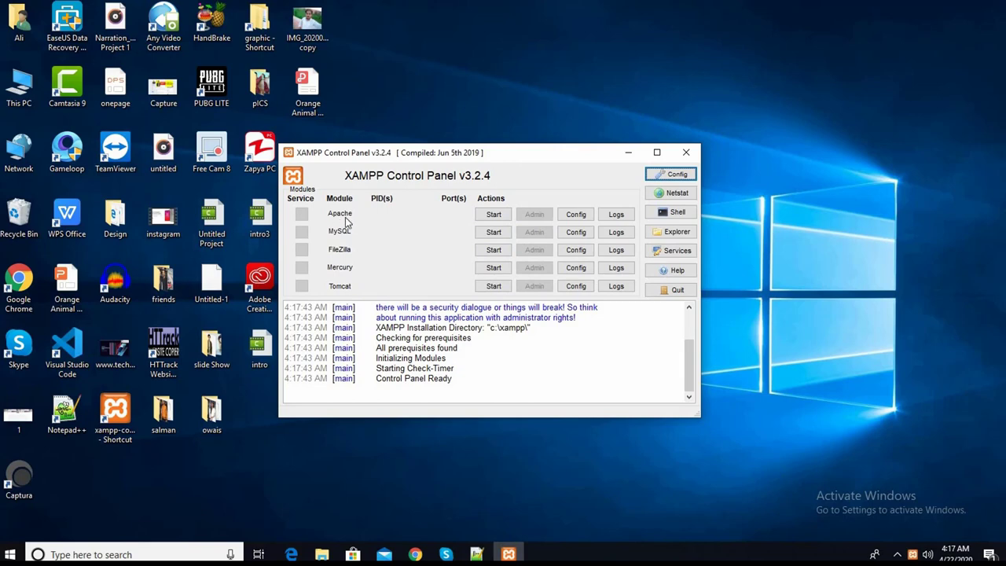
{"action": "left_click", "coordinate": [493, 215]}
{"action": "left_click", "coordinate": [493, 232]}
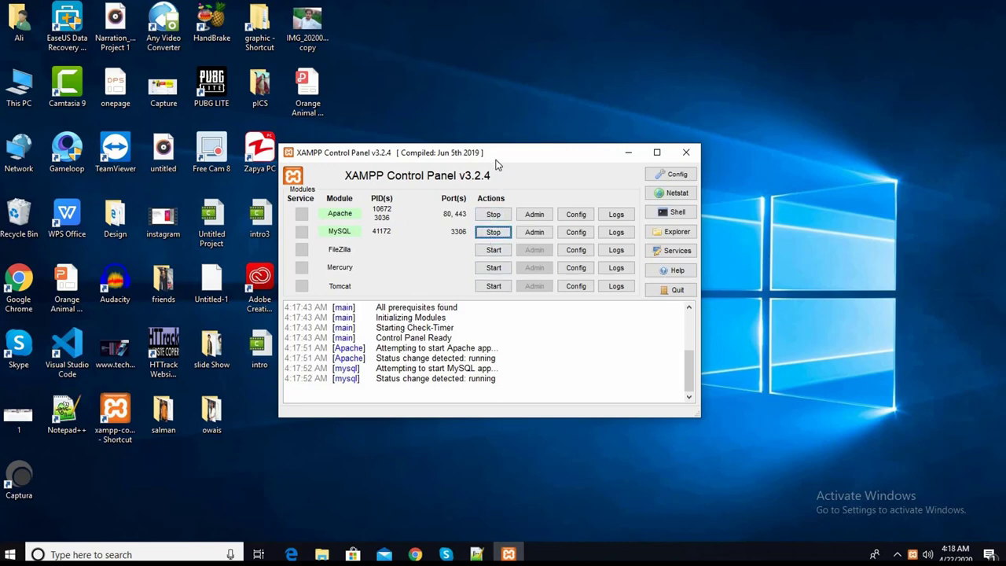
{"action": "left_click_drag", "start_coordinate": [494, 162], "coordinate": [489, 163]}
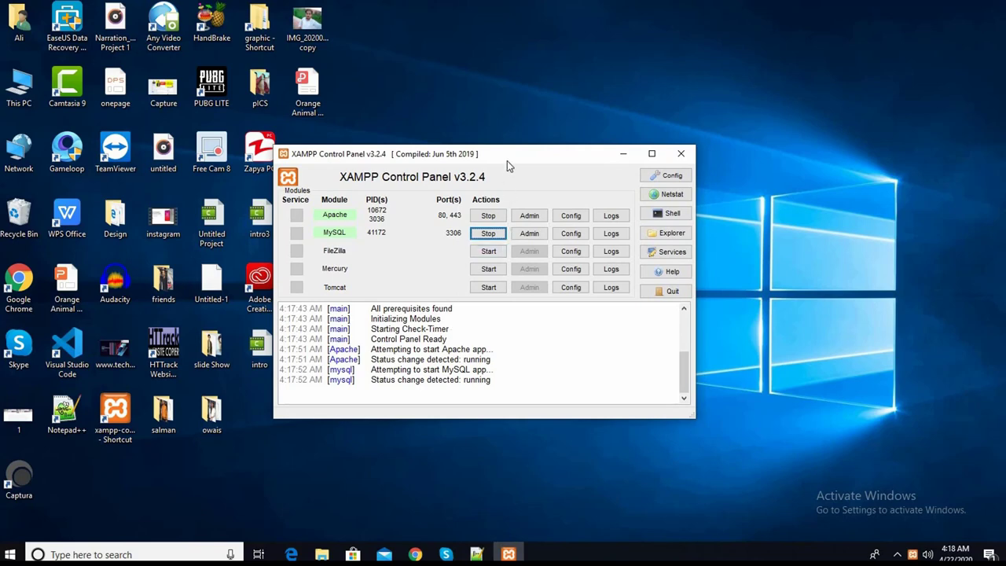
{"action": "left_click_drag", "start_coordinate": [506, 160], "coordinate": [524, 159]}
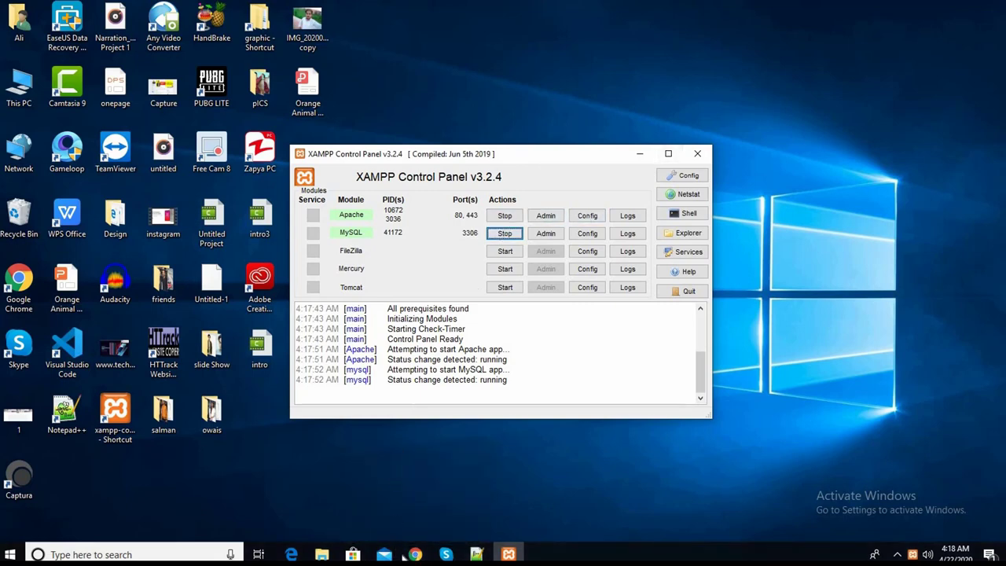
{"action": "double_click", "coordinate": [16, 95]}
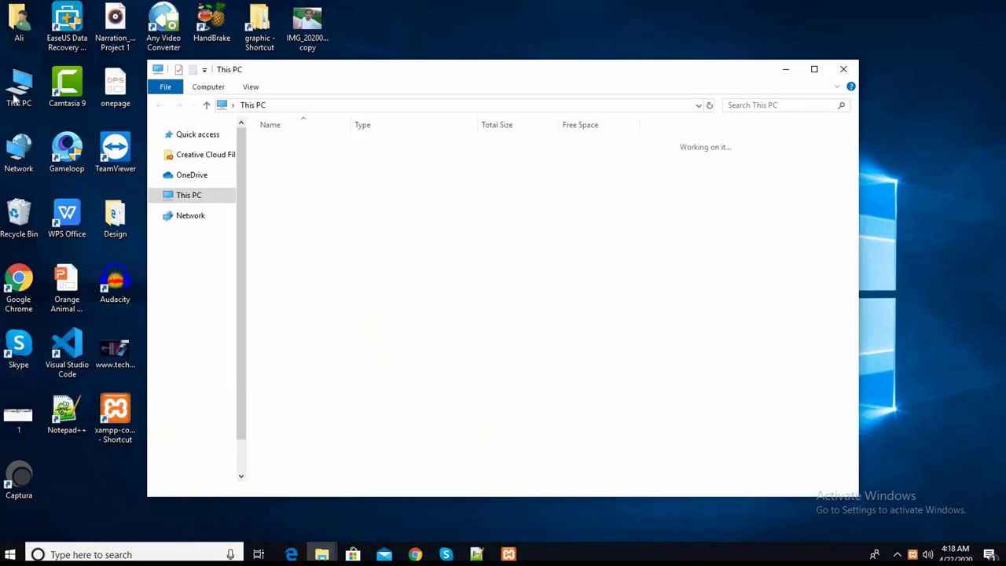
- Navigate File Explorer to C:\xampp\htdocs, then bring Chrome's XAMPP page forward
{"action": "left_click", "coordinate": [814, 70]}
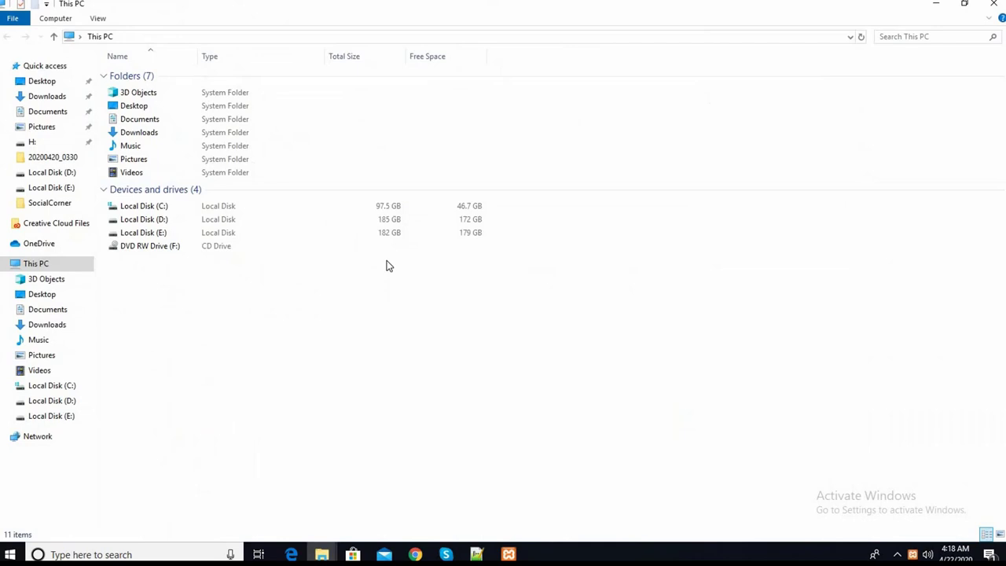
{"action": "double_click", "coordinate": [150, 207]}
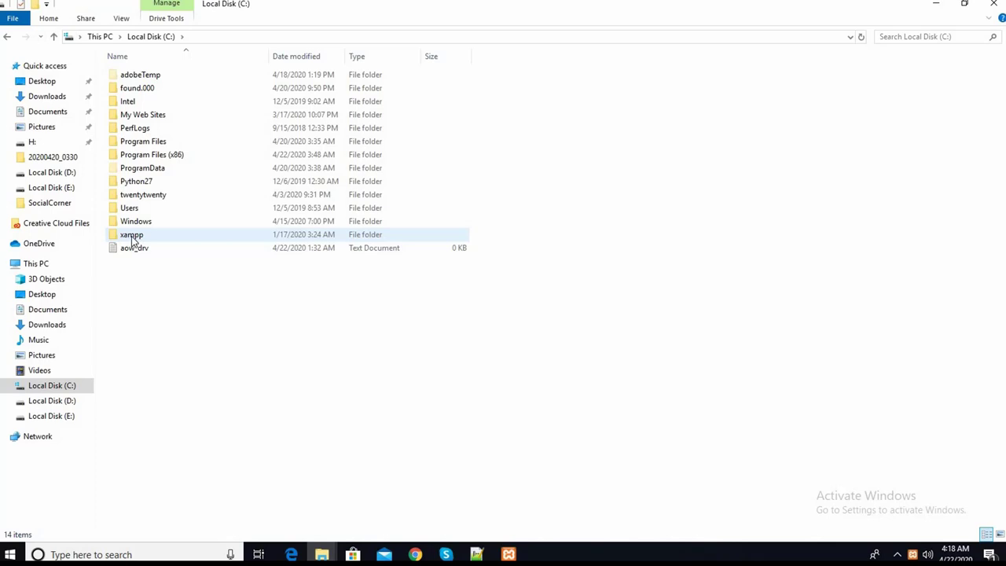
{"action": "double_click", "coordinate": [131, 237]}
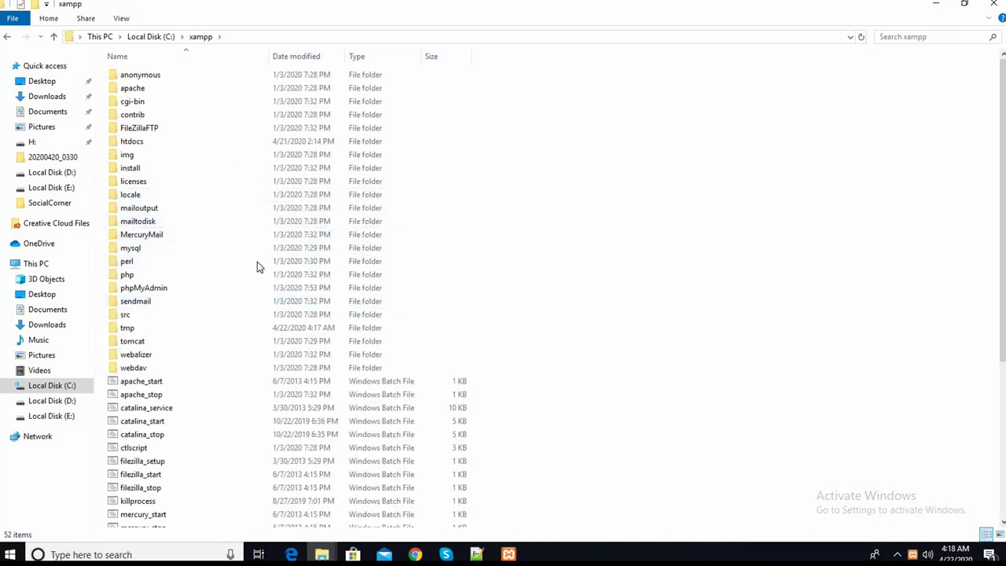
{"action": "double_click", "coordinate": [129, 142]}
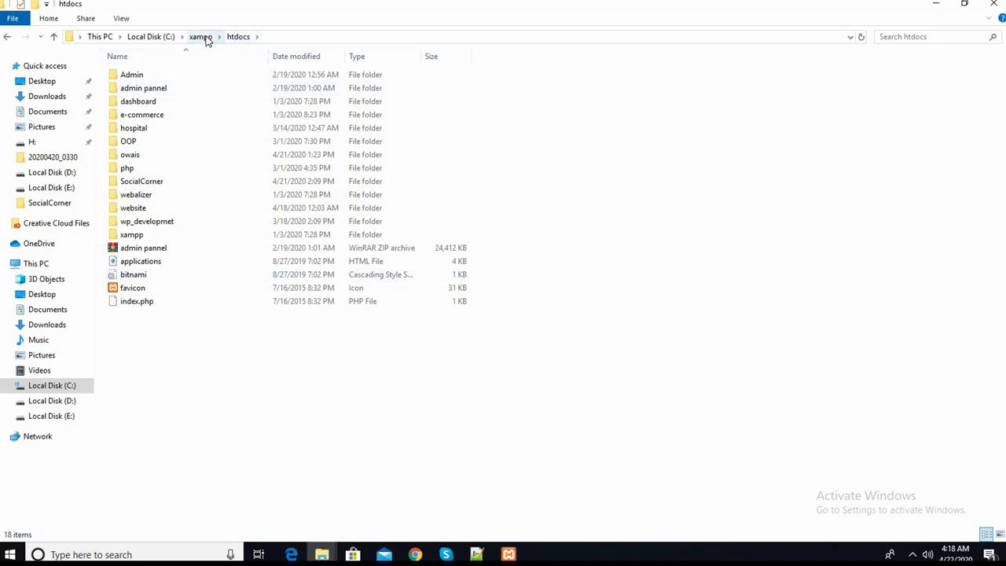
{"action": "left_click", "coordinate": [207, 39]}
{"action": "double_click", "coordinate": [143, 140]}
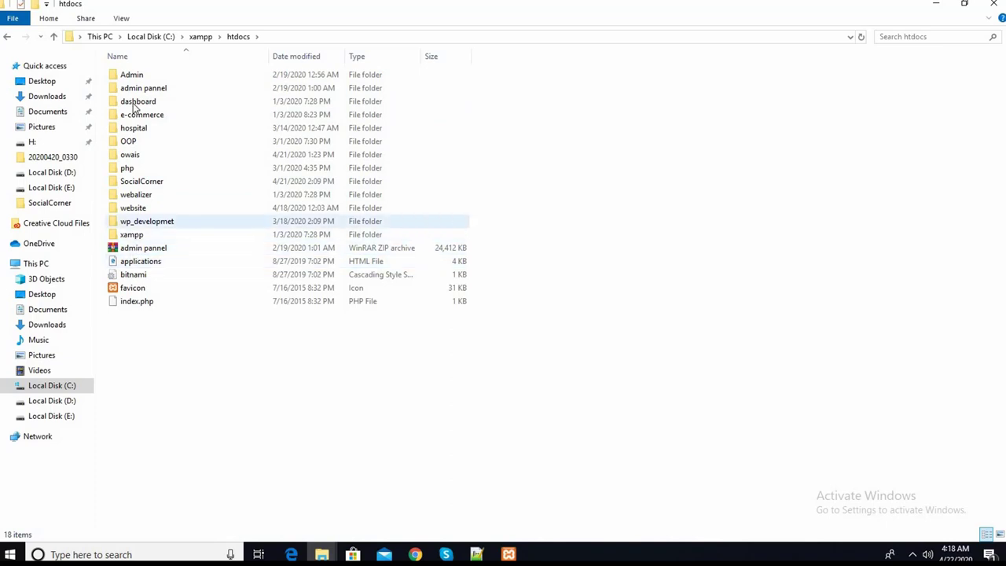
{"action": "mouse_move", "coordinate": [420, 554]}
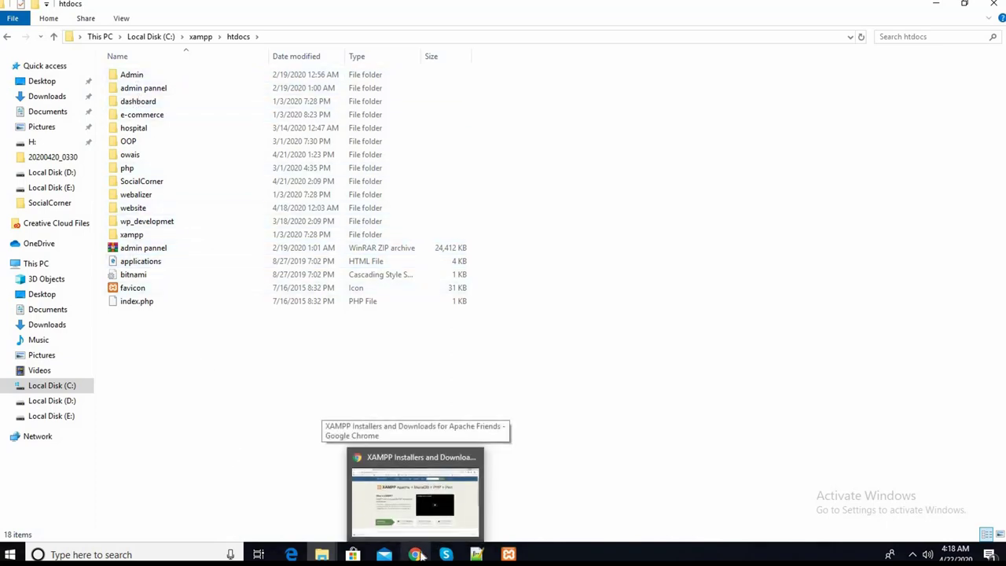
{"action": "mouse_move", "coordinate": [508, 554]}
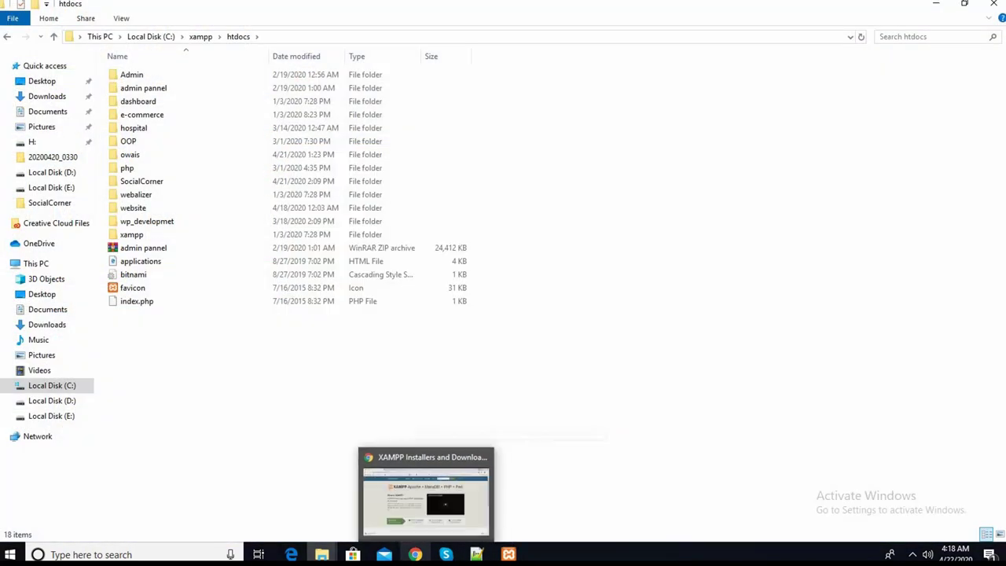
{"action": "left_click", "coordinate": [428, 495]}
- Open a new Chrome tab with an empty address bar, then bring XAMPP Control Panel forward
{"action": "left_click", "coordinate": [224, 29]}
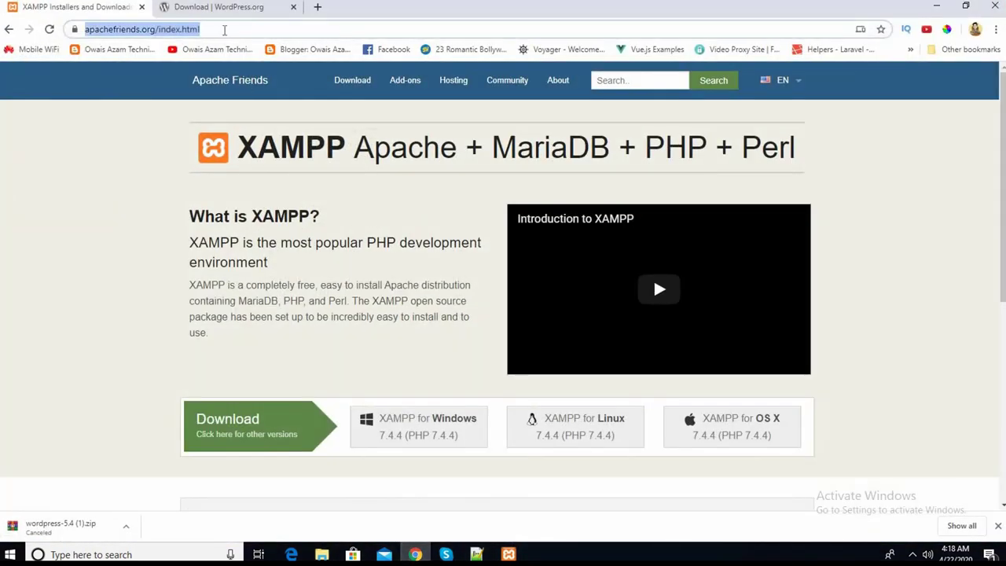
{"action": "left_click", "coordinate": [317, 7]}
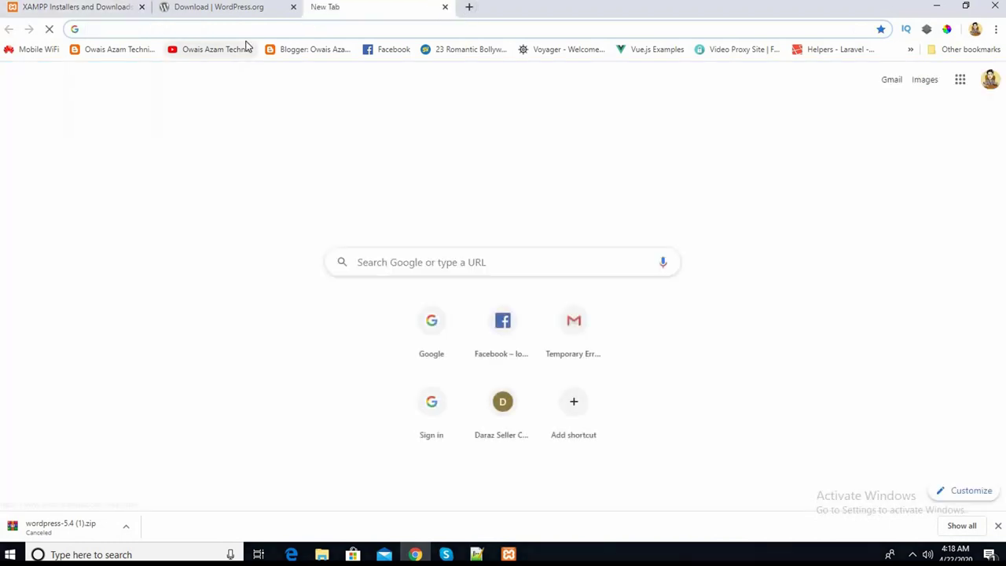
{"action": "type", "text": "lo"}
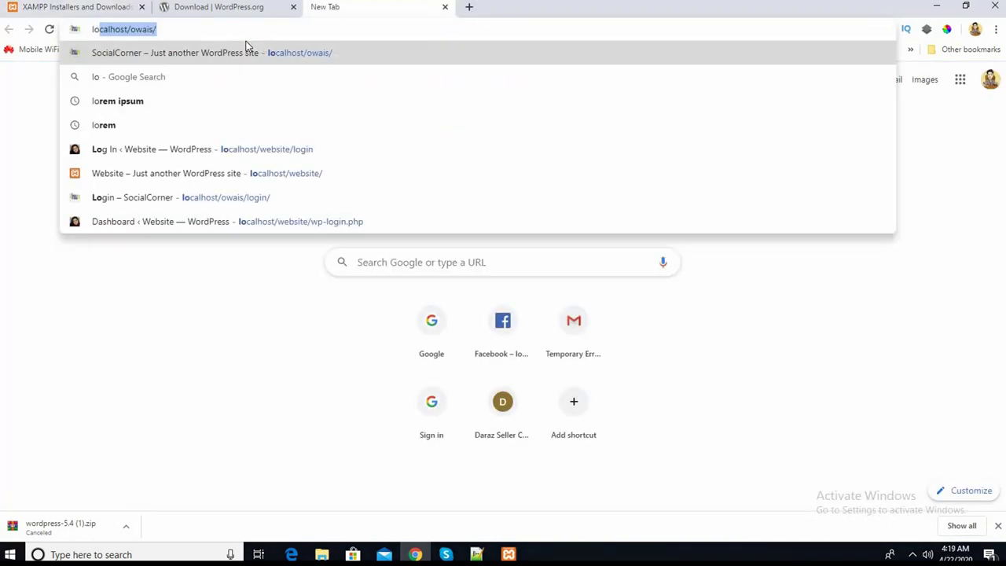
{"action": "key", "text": "Right"}
{"action": "key", "text": "BackSpace"}
{"action": "key", "text": "BackSpace"}
{"action": "key", "text": "BackSpace"}
{"action": "key", "text": "BackSpace"}
{"action": "key", "text": "BackSpace"}
{"action": "key", "text": "BackSpace"}
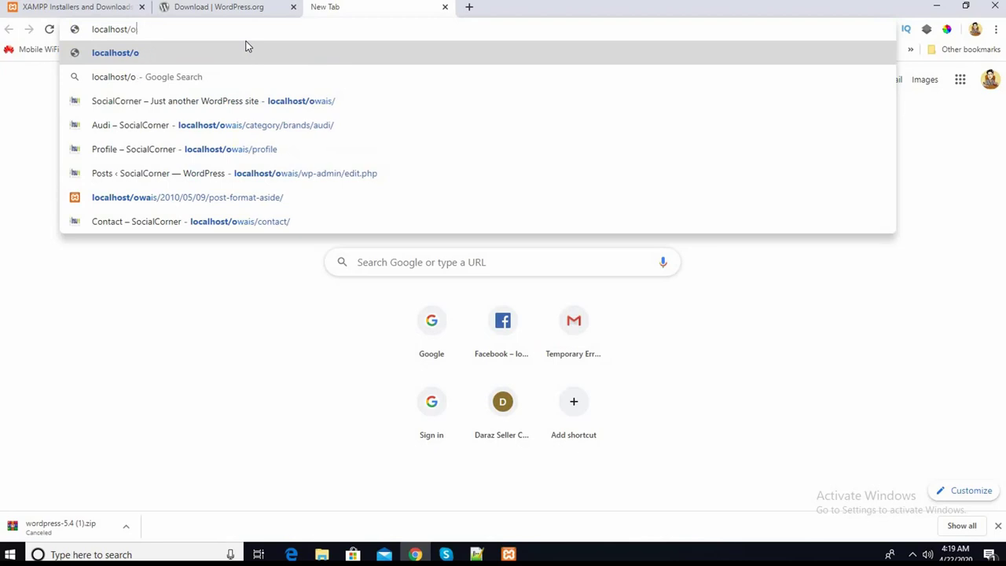
{"action": "key", "text": "BackSpace"}
{"action": "key", "text": "BackSpace"}
{"action": "key", "text": "BackSpace"}
{"action": "key", "text": "BackSpace"}
{"action": "key", "text": "BackSpace"}
{"action": "key", "text": "BackSpace"}
{"action": "key", "text": "BackSpace"}
{"action": "key", "text": "BackSpace"}
{"action": "key", "text": "BackSpace"}
{"action": "key", "text": "BackSpace"}
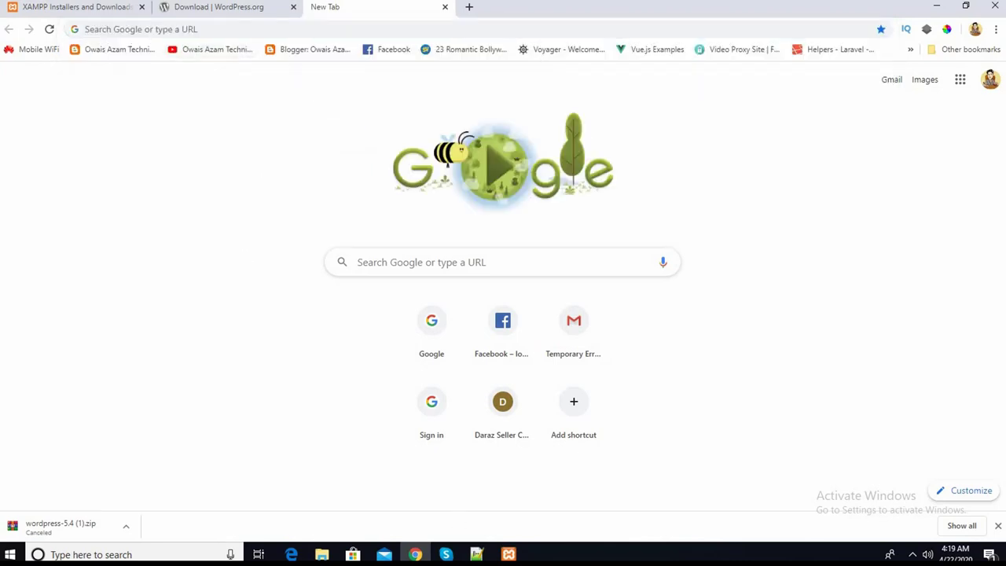
{"action": "left_click", "coordinate": [508, 554]}
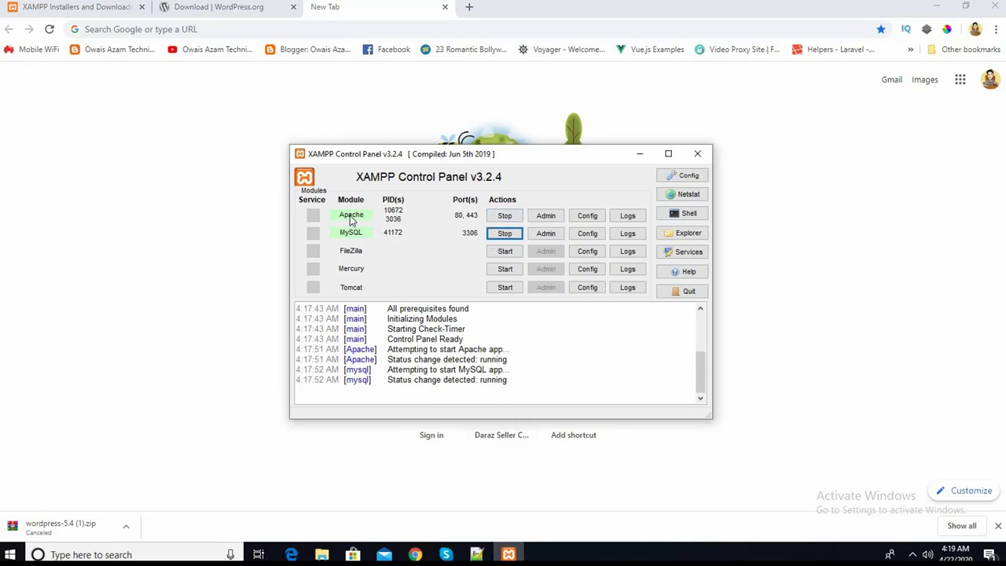
- Open Apache's Admin dashboard and load its localhost/dashboard/ URL in Chrome's new tab
{"action": "left_click", "coordinate": [553, 222]}
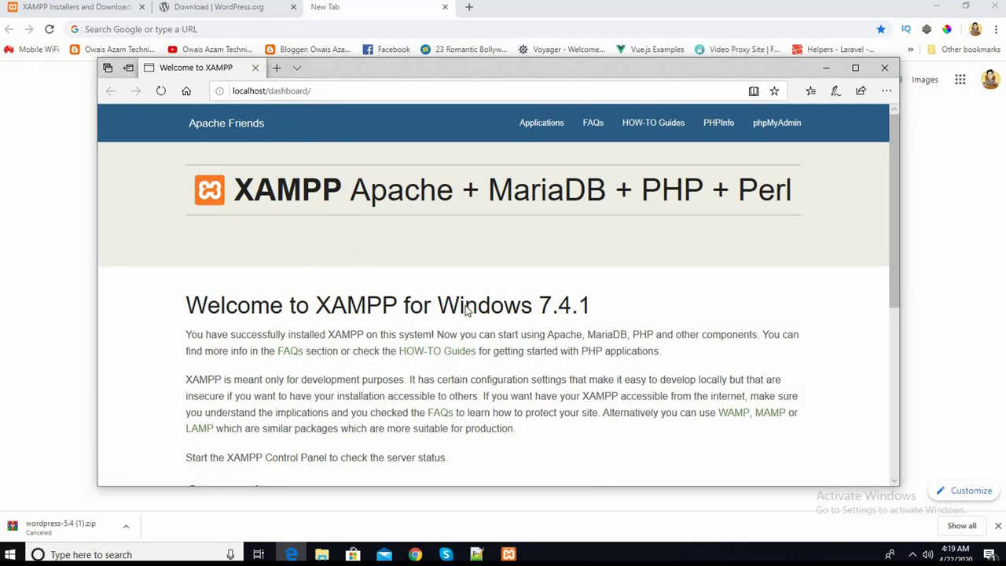
{"action": "left_click", "coordinate": [330, 91]}
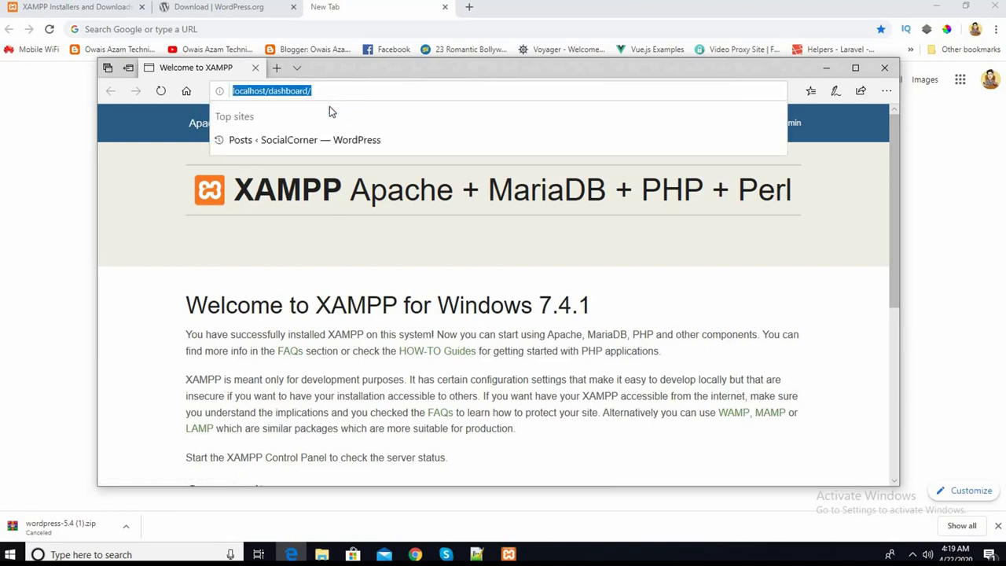
{"action": "right_click", "coordinate": [329, 106]}
{"action": "left_click", "coordinate": [334, 129]}
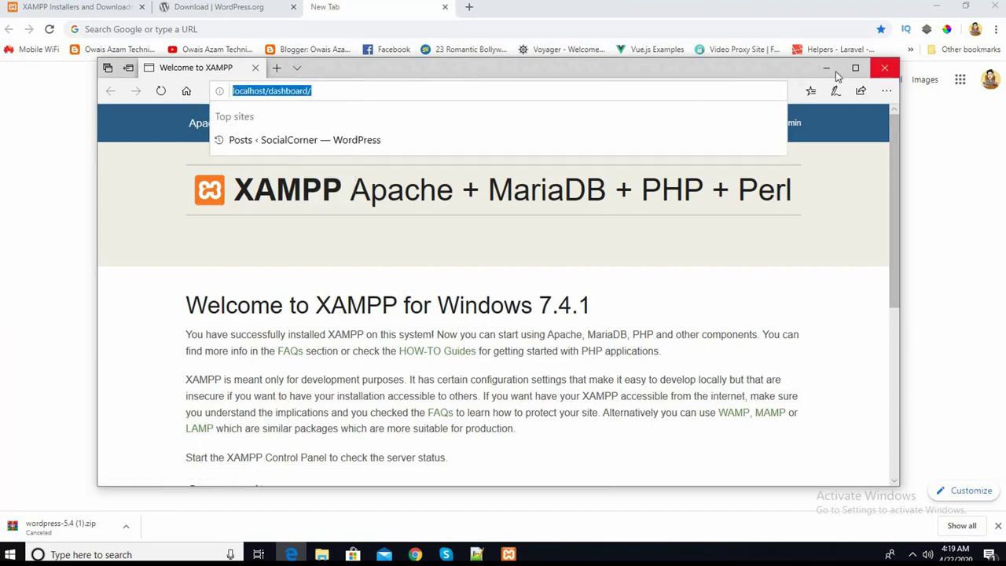
{"action": "left_click", "coordinate": [826, 69]}
{"action": "left_click", "coordinate": [249, 32]}
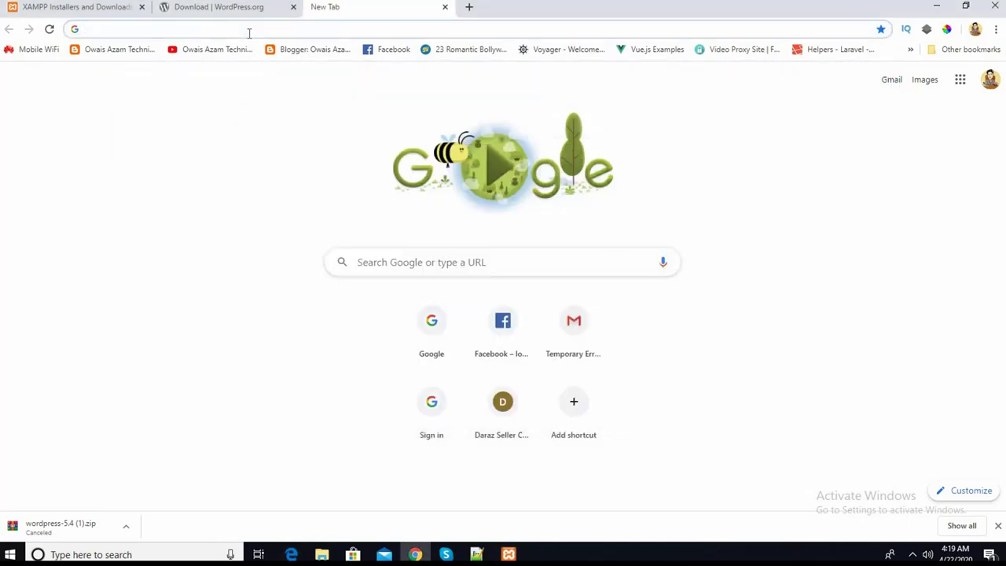
{"action": "key", "text": "ctrl+v"}
{"action": "key", "text": "Return"}
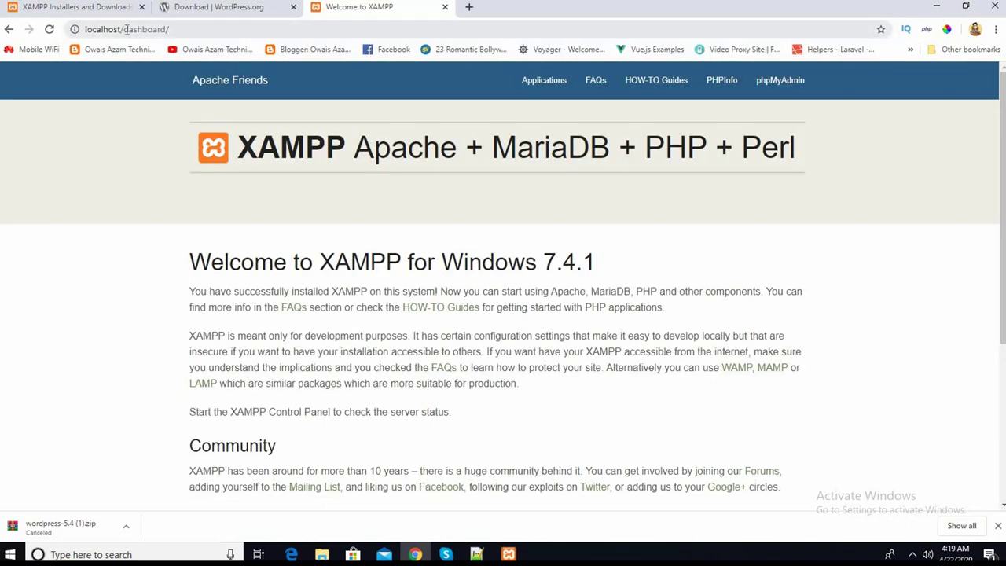
- Stop MySQL and Apache, then reload Chrome to see localhost refuse the connection
{"action": "left_click", "coordinate": [509, 554]}
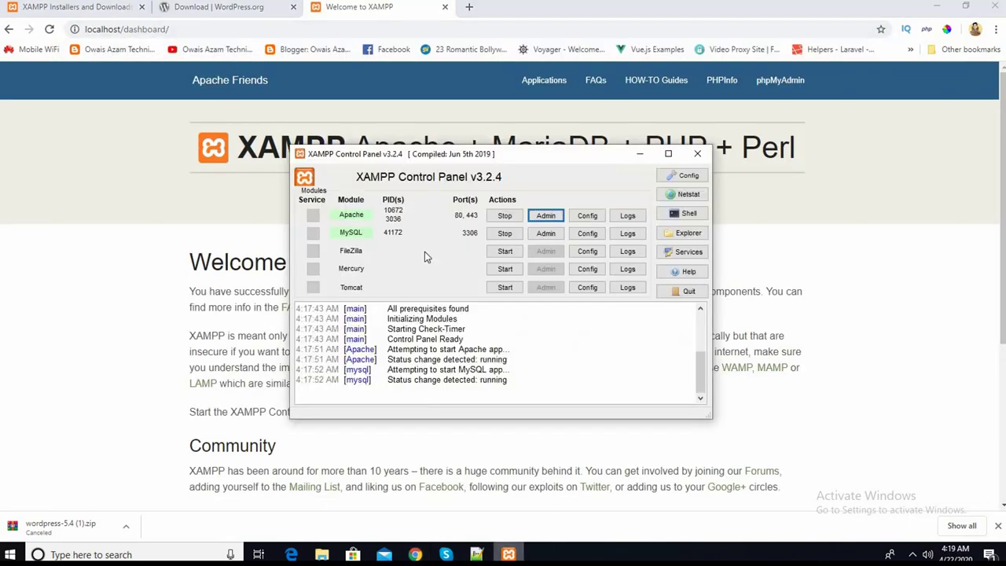
{"action": "left_click", "coordinate": [502, 233]}
{"action": "left_click", "coordinate": [504, 214]}
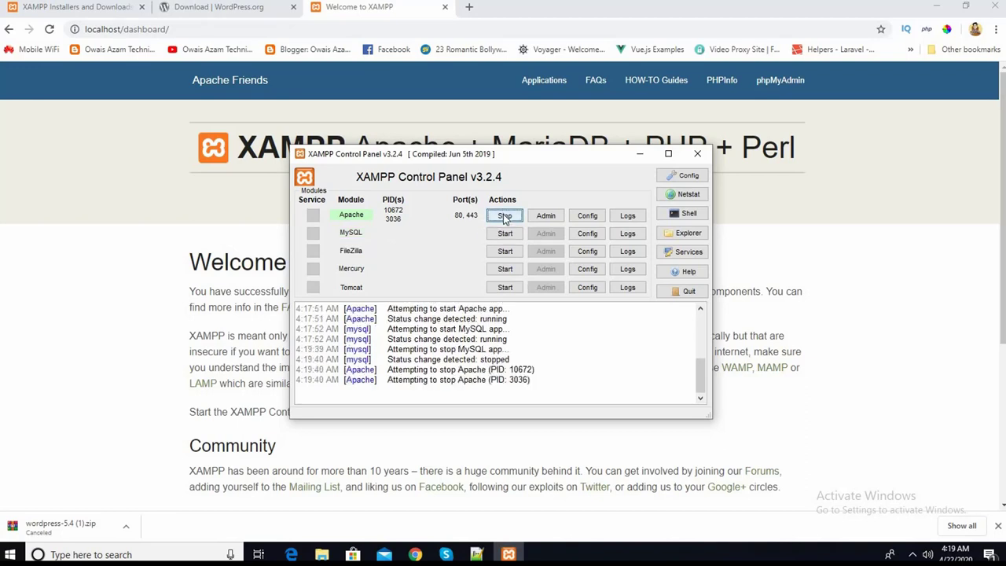
{"action": "left_click", "coordinate": [27, 274]}
{"action": "left_click", "coordinate": [51, 29]}
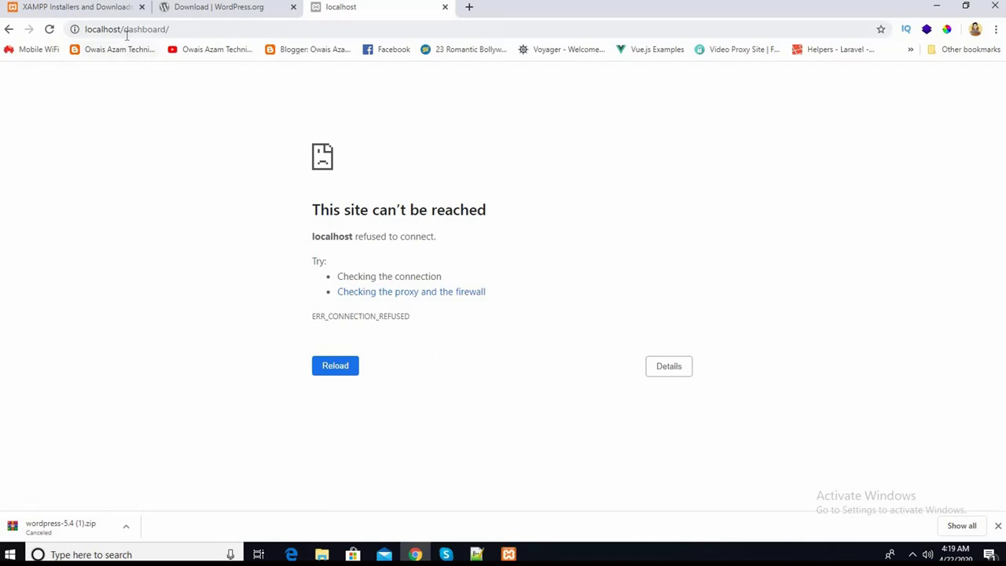
- Start MySQL and Apache again in the XAMPP Control Panel
{"action": "left_click", "coordinate": [509, 554]}
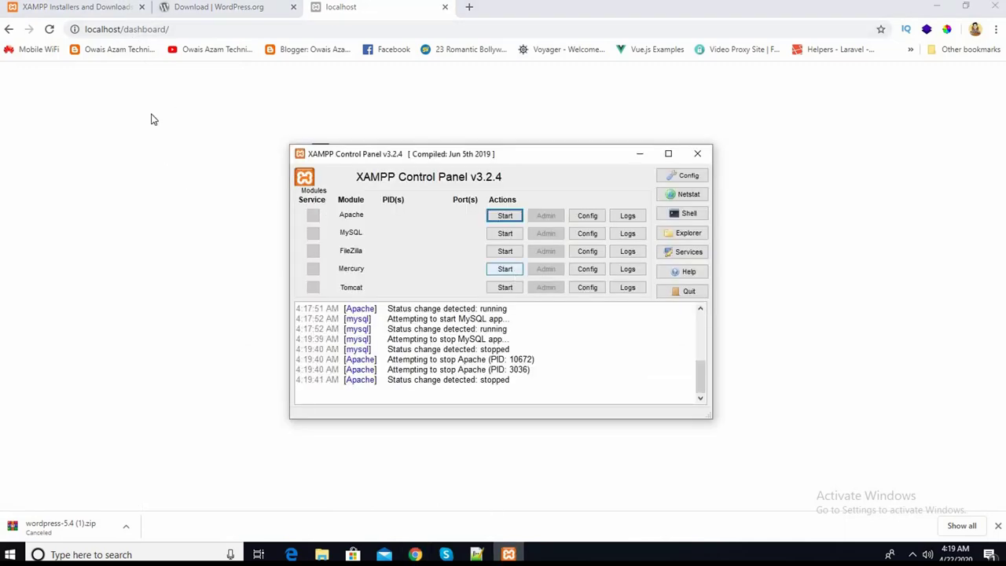
{"action": "left_click", "coordinate": [501, 235]}
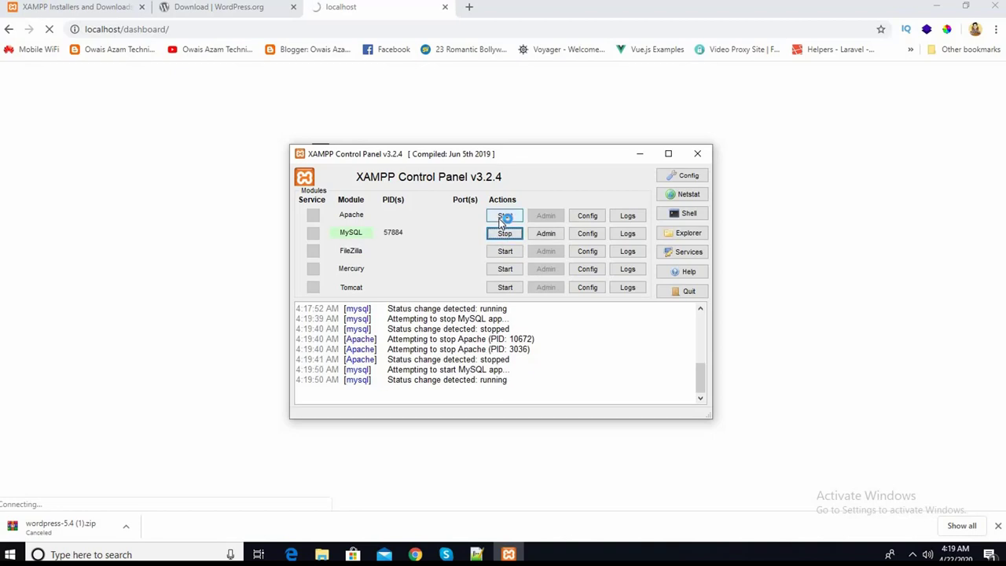
{"action": "left_click", "coordinate": [506, 218]}
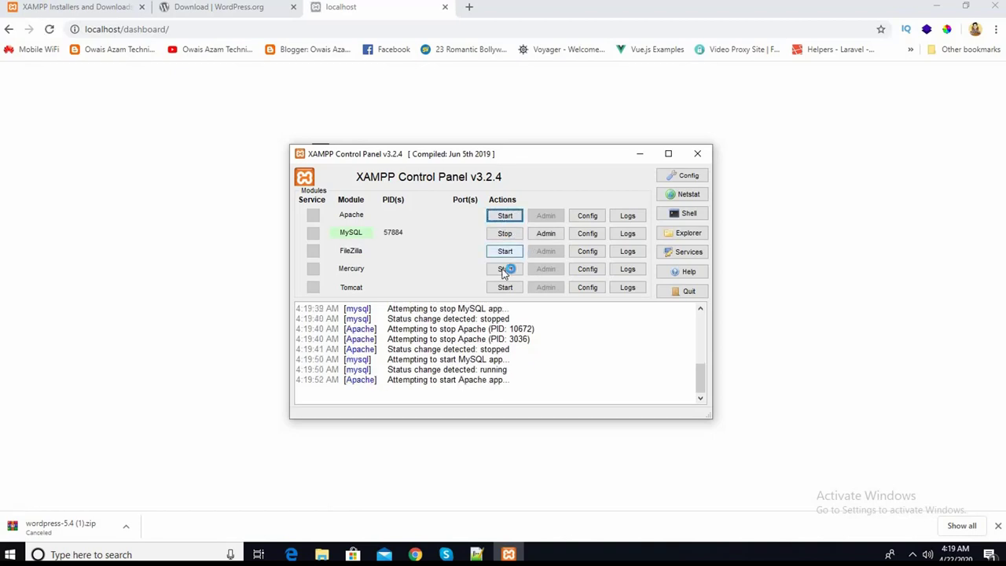
{"action": "left_click_drag", "start_coordinate": [498, 159], "coordinate": [490, 157]}
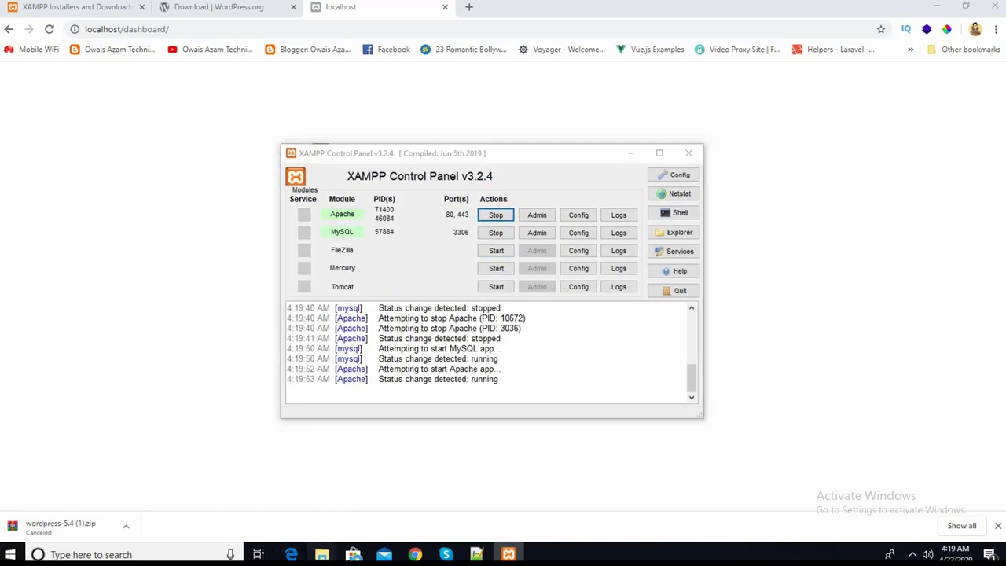
{"action": "mouse_move", "coordinate": [321, 554]}
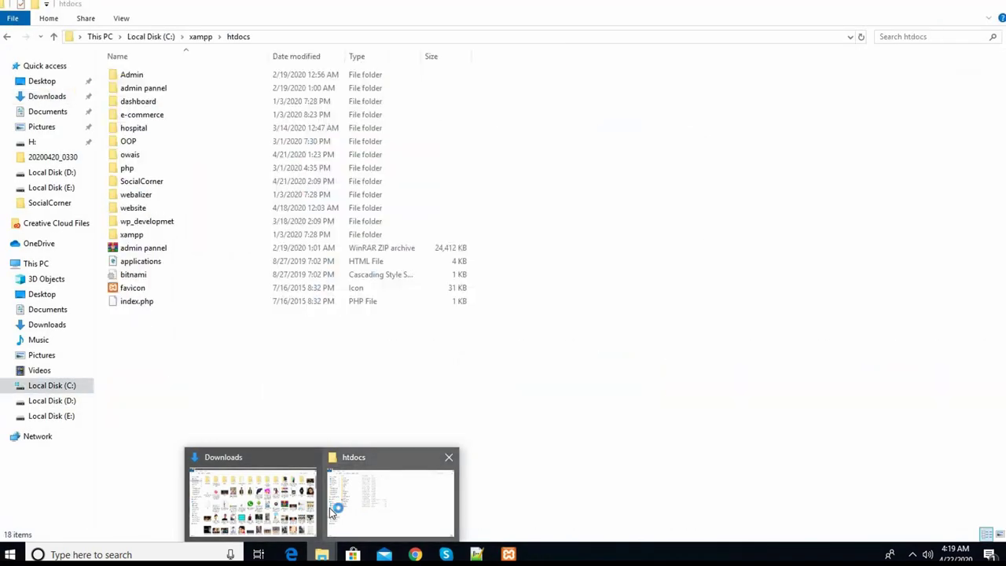
- Browse the dashboard folder in htdocs, go back, and return to Chrome's localhost/dashboard/ address
{"action": "left_click", "coordinate": [343, 511]}
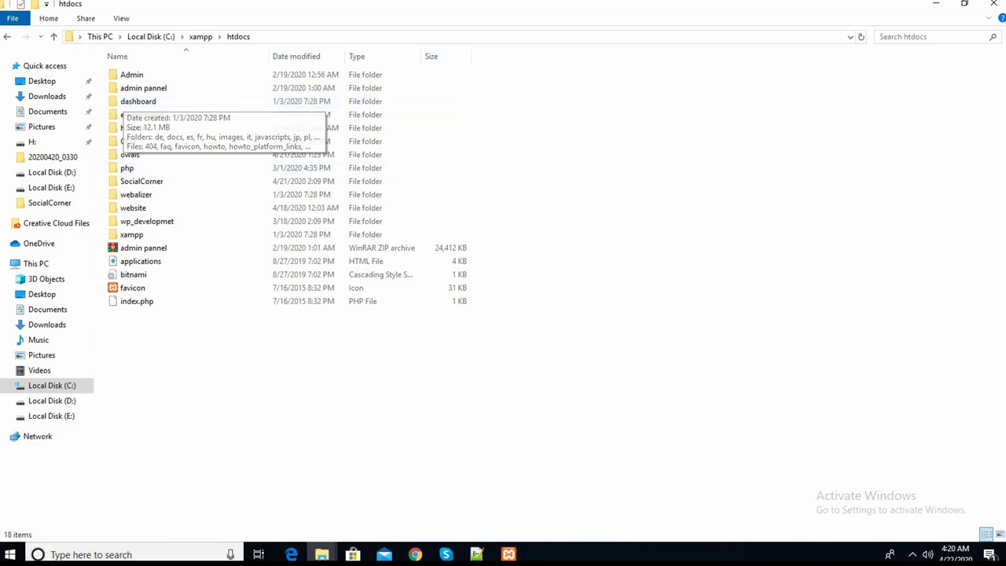
{"action": "key", "text": "alt+Tab"}
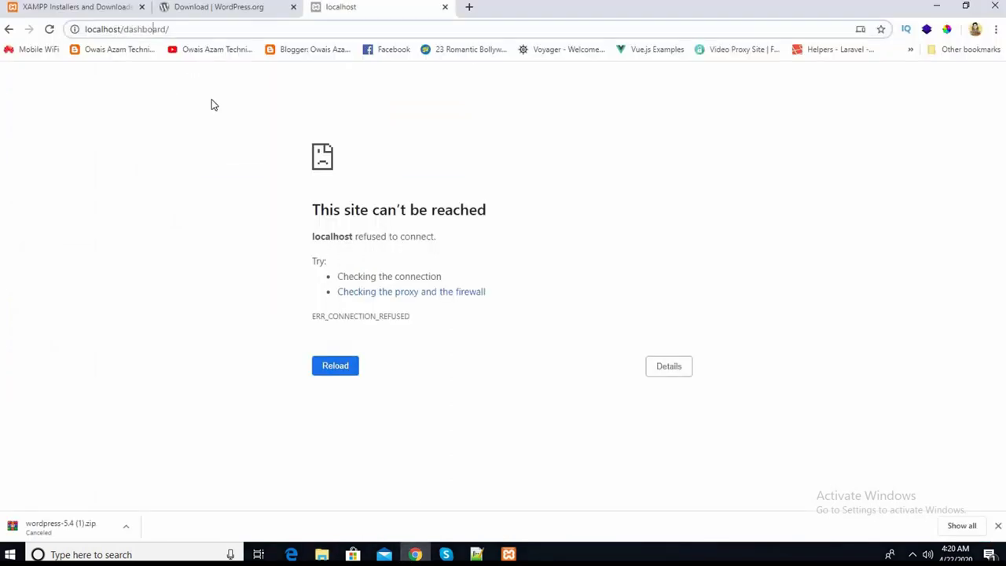
{"action": "key", "text": "alt+Tab"}
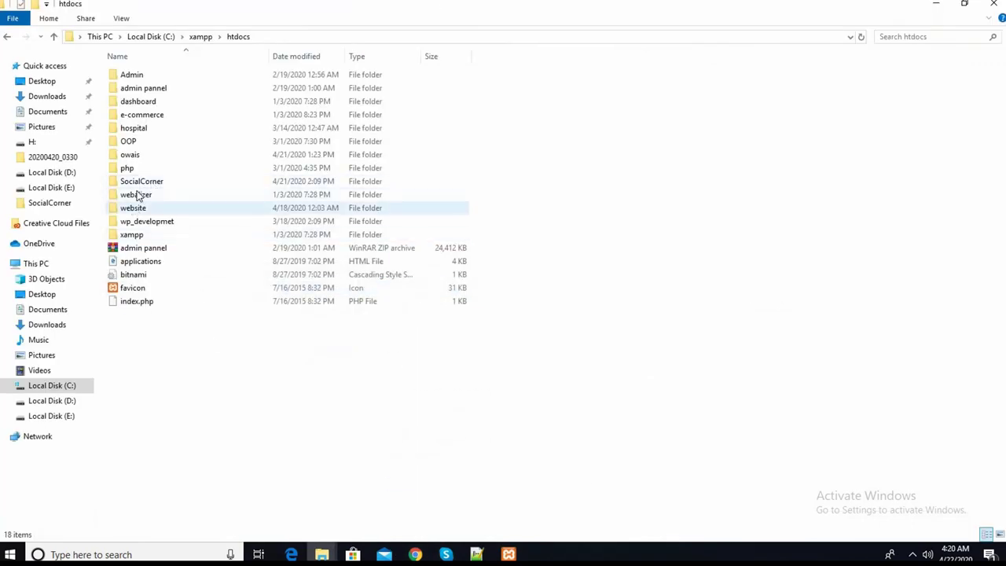
{"action": "double_click", "coordinate": [137, 104]}
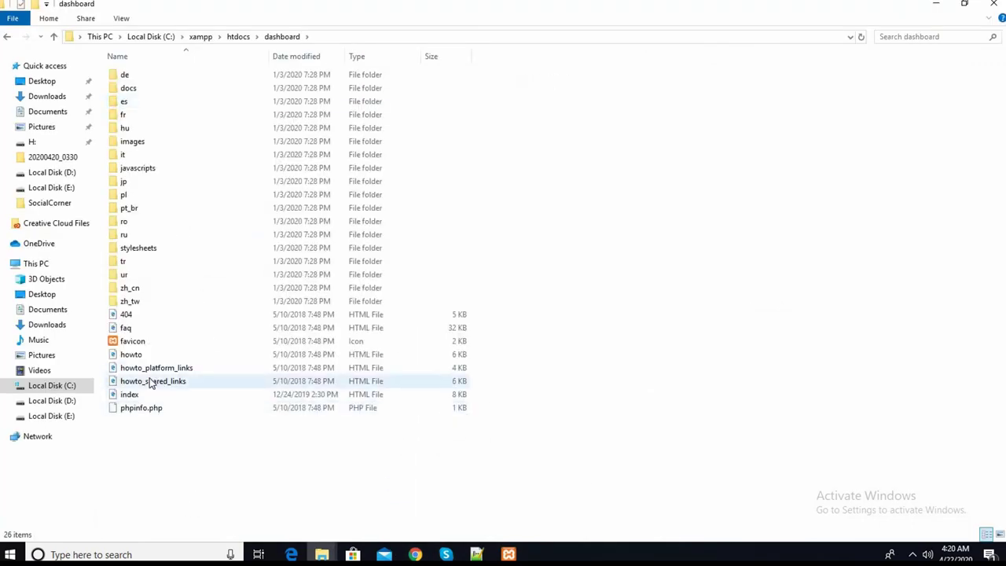
{"action": "key", "text": "BackSpace"}
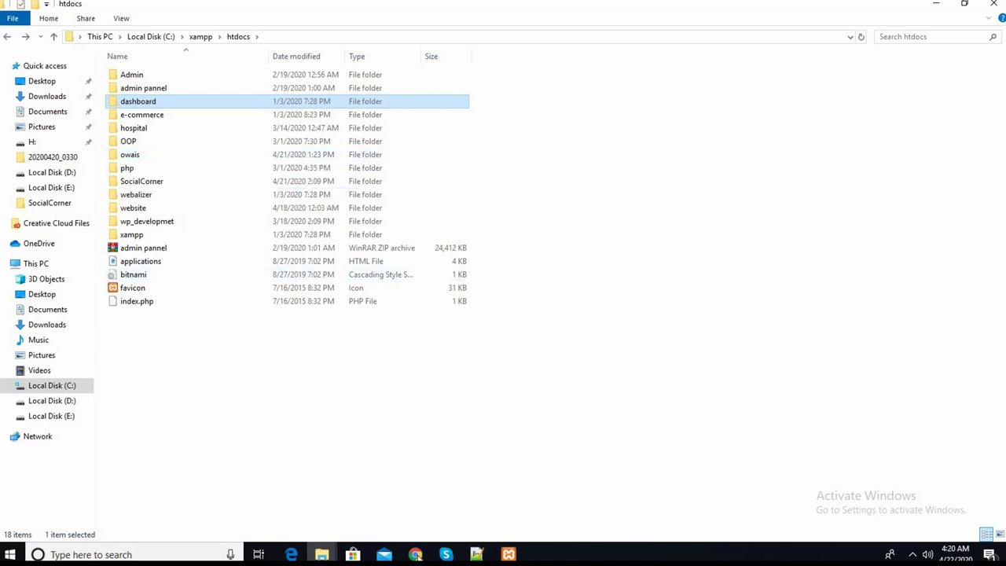
{"action": "left_click", "coordinate": [415, 554]}
{"action": "left_click", "coordinate": [178, 31]}
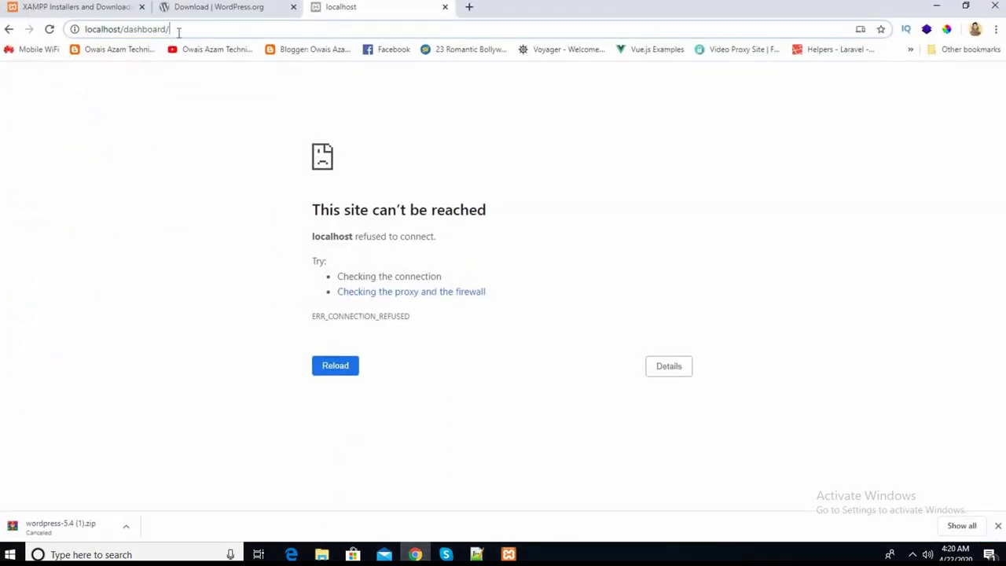
- Change the address to localhost/owais/ to load the SocialCorner site, then return to htdocs
{"action": "key", "text": "BackSpace"}
{"action": "key", "text": "BackSpace"}
{"action": "key", "text": "BackSpace"}
{"action": "key", "text": "BackSpace"}
{"action": "key", "text": "BackSpace"}
{"action": "key", "text": "BackSpace"}
{"action": "key", "text": "BackSpace"}
{"action": "key", "text": "BackSpace"}
{"action": "key", "text": "BackSpace"}
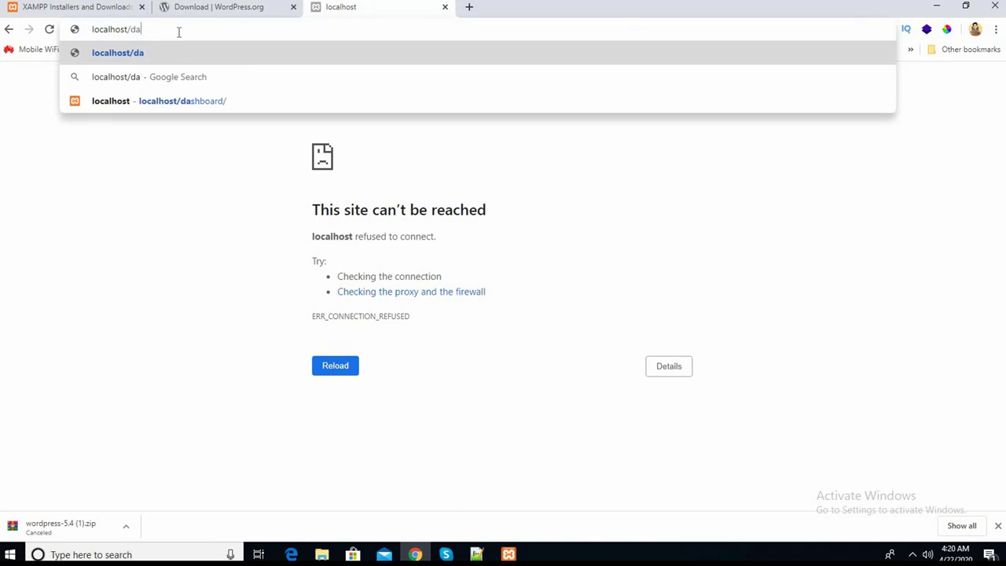
{"action": "key", "text": "BackSpace"}
{"action": "type", "text": "owais/"}
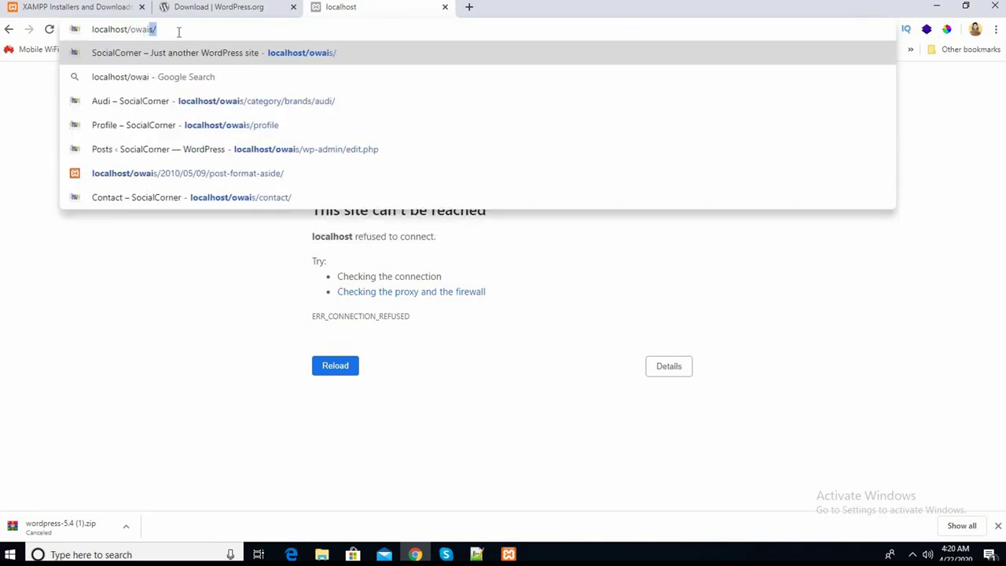
{"action": "key", "text": "Return"}
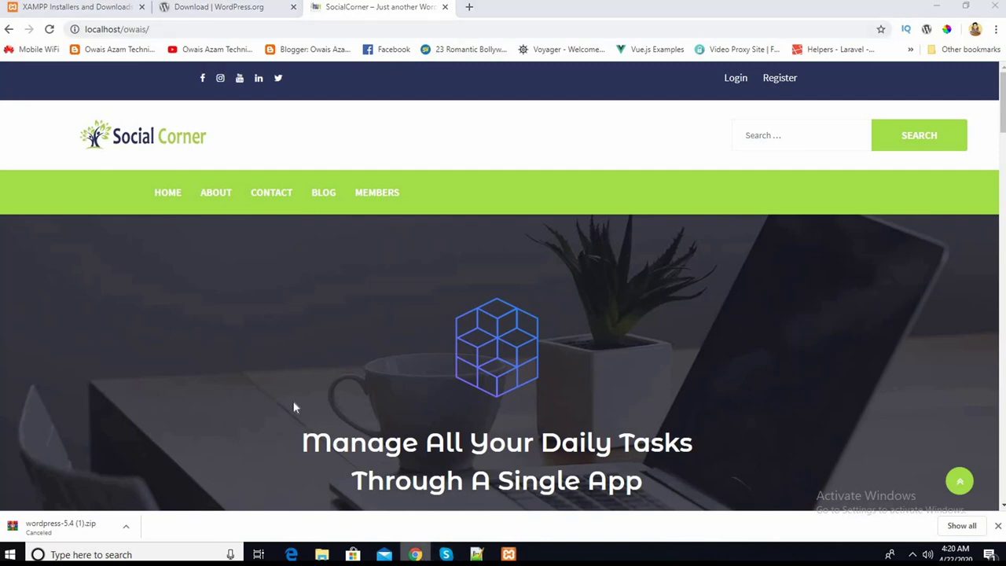
{"action": "key", "text": "alt+Tab"}
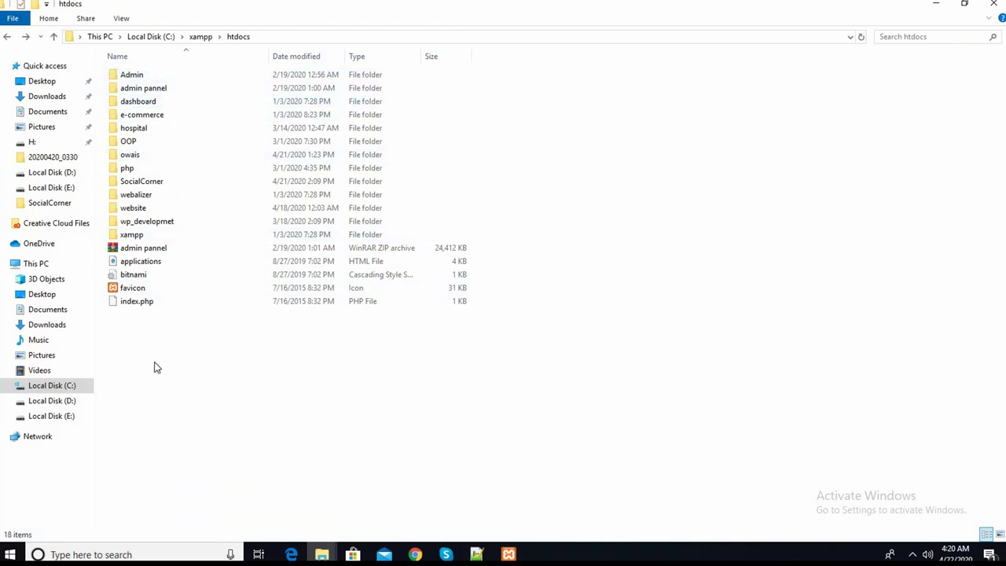
- Create a new folder named 'Blog' in htdocs, check it is empty, then go back to Chrome
{"action": "right_click", "coordinate": [144, 334]}
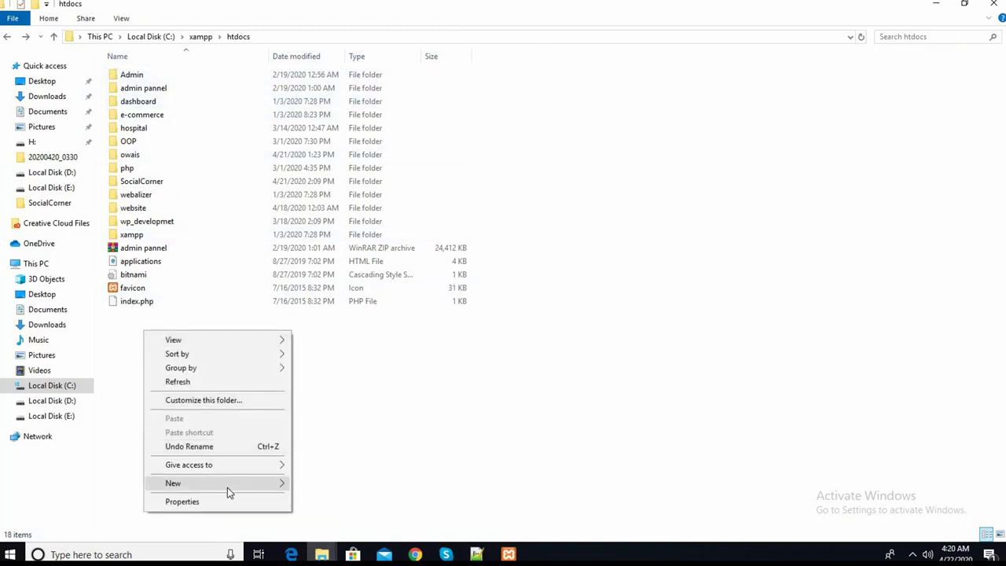
{"action": "mouse_move", "coordinate": [241, 488]}
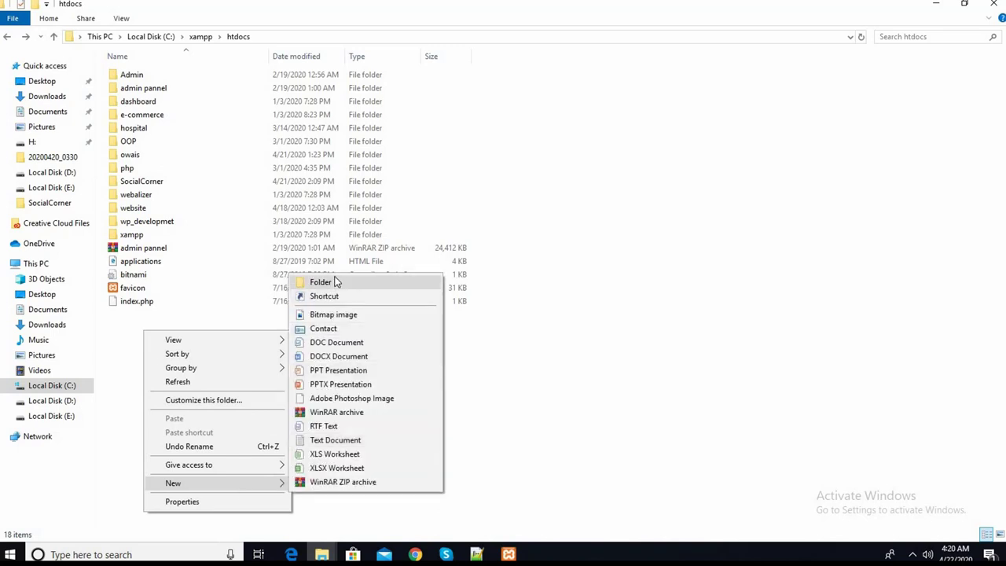
{"action": "left_click", "coordinate": [306, 282]}
{"action": "key", "text": "BackSpace"}
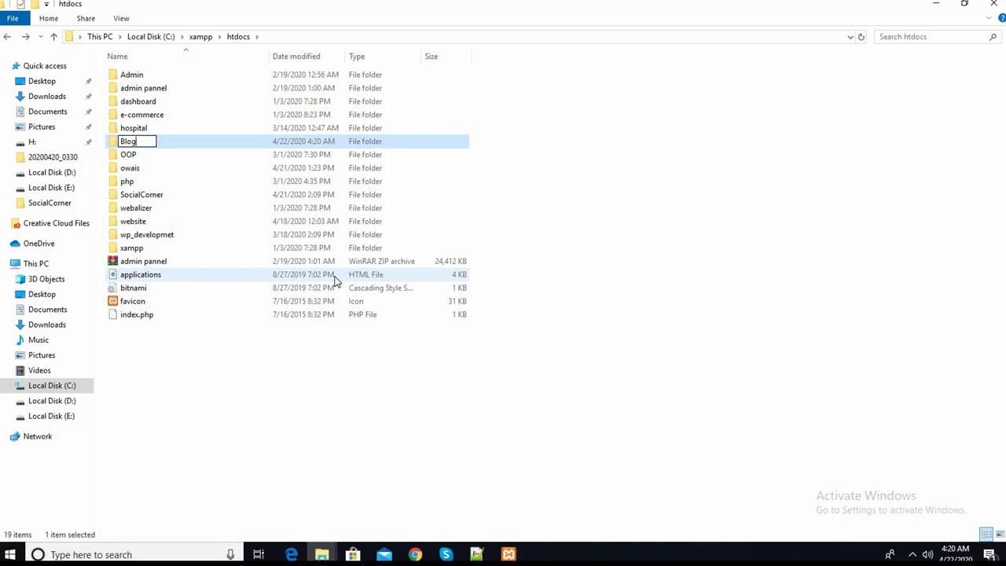
{"action": "key", "text": "Return"}
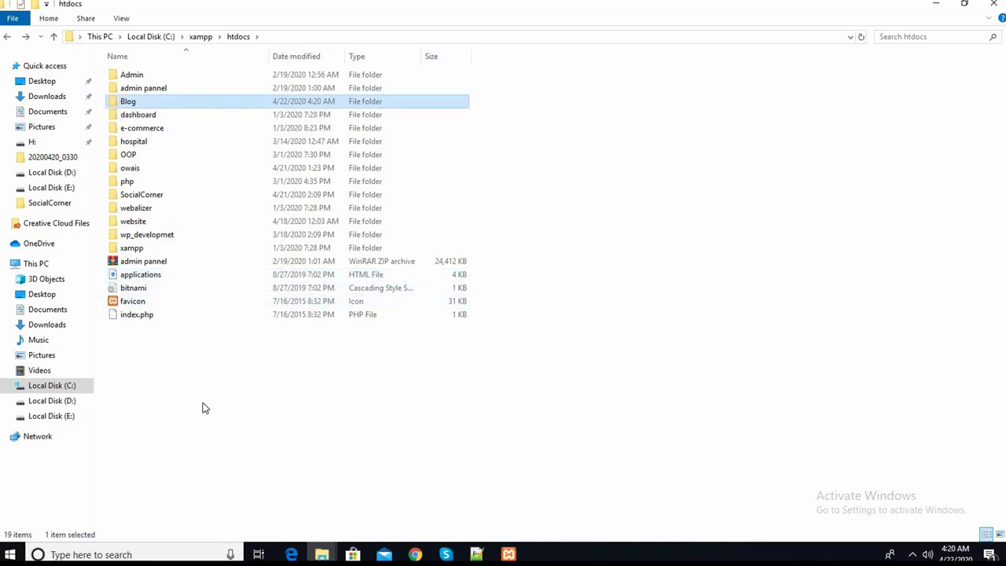
{"action": "double_click", "coordinate": [133, 100]}
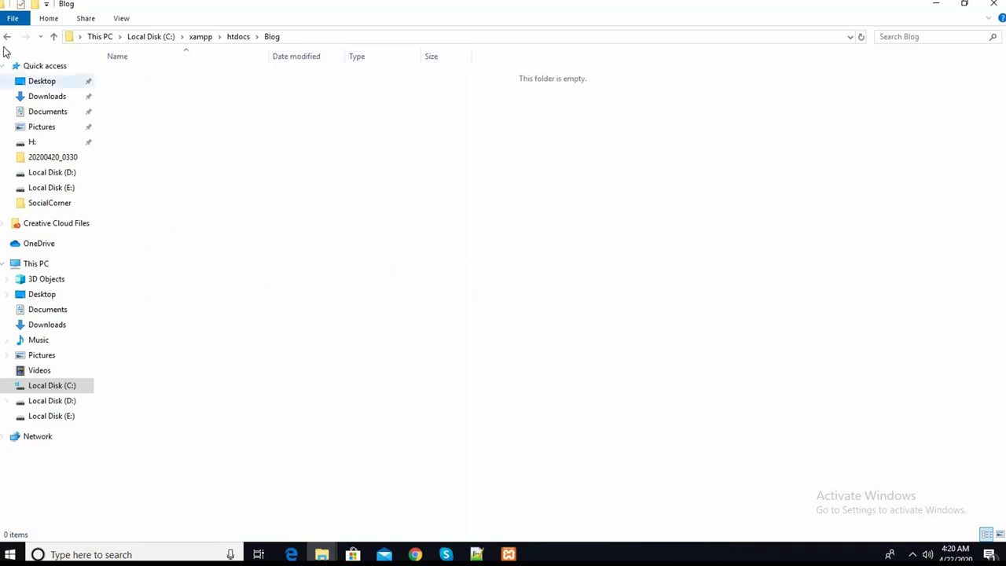
{"action": "left_click", "coordinate": [7, 37]}
{"action": "key", "text": "alt+Tab"}
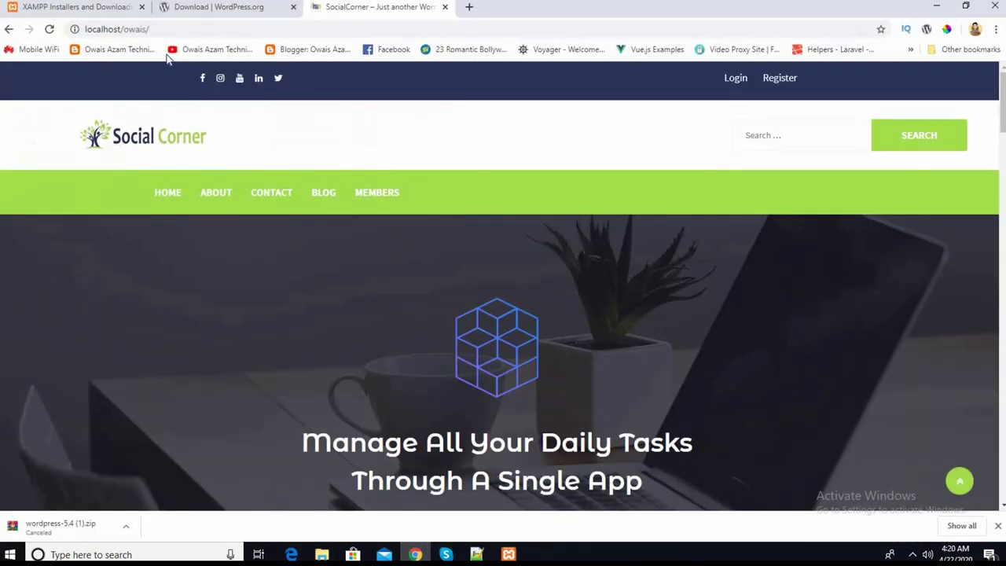
- Load localhost/blog to confirm an empty Index of /blog, then return to File Explorer's htdocs
{"action": "left_click", "coordinate": [156, 29]}
{"action": "left_click", "coordinate": [156, 29]}
{"action": "key", "text": "BackSpace"}
{"action": "key", "text": "BackSpace"}
{"action": "key", "text": "BackSpace"}
{"action": "key", "text": "BackSpace"}
{"action": "key", "text": "BackSpace"}
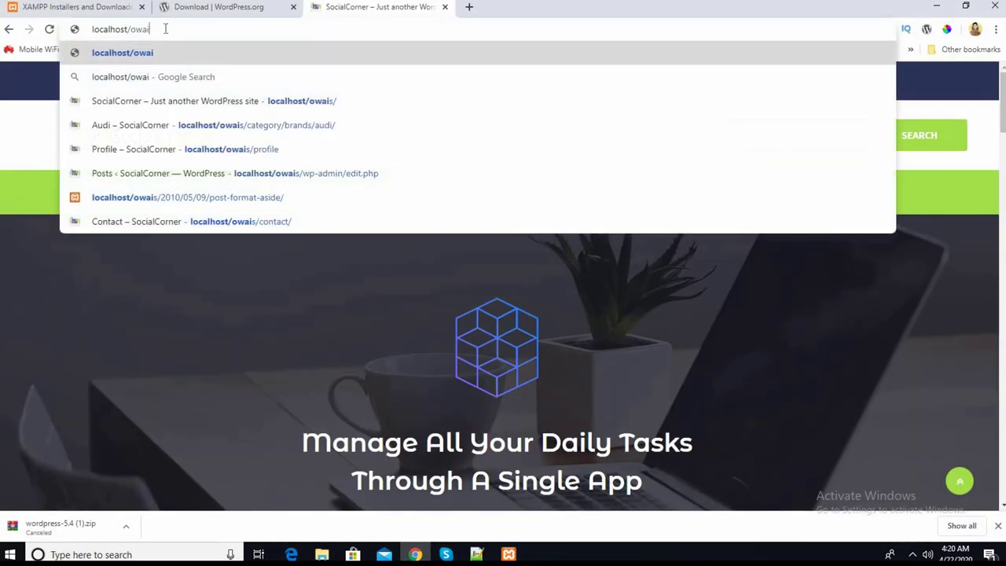
{"action": "key", "text": "BackSpace"}
{"action": "type", "text": "blog"}
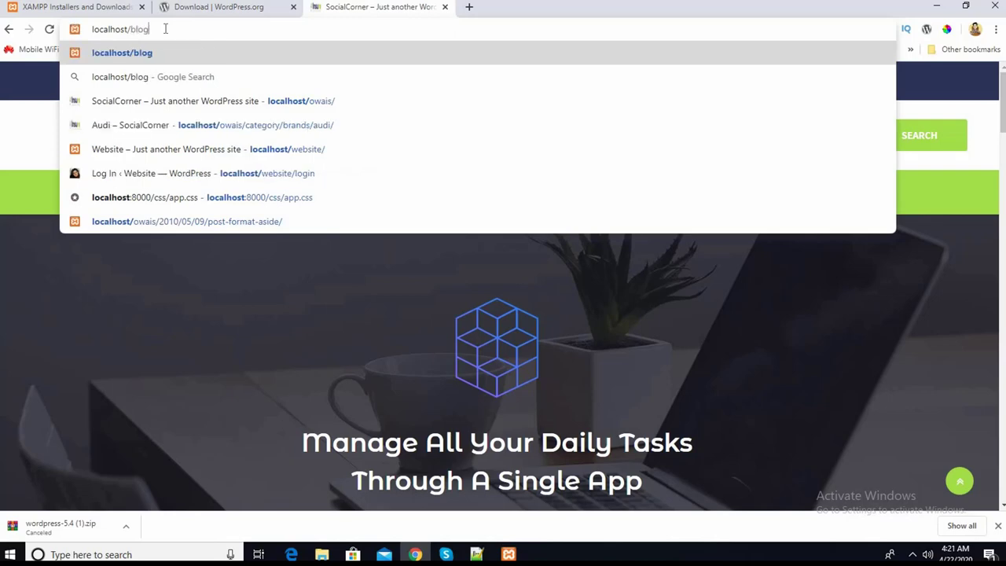
{"action": "key", "text": "Return"}
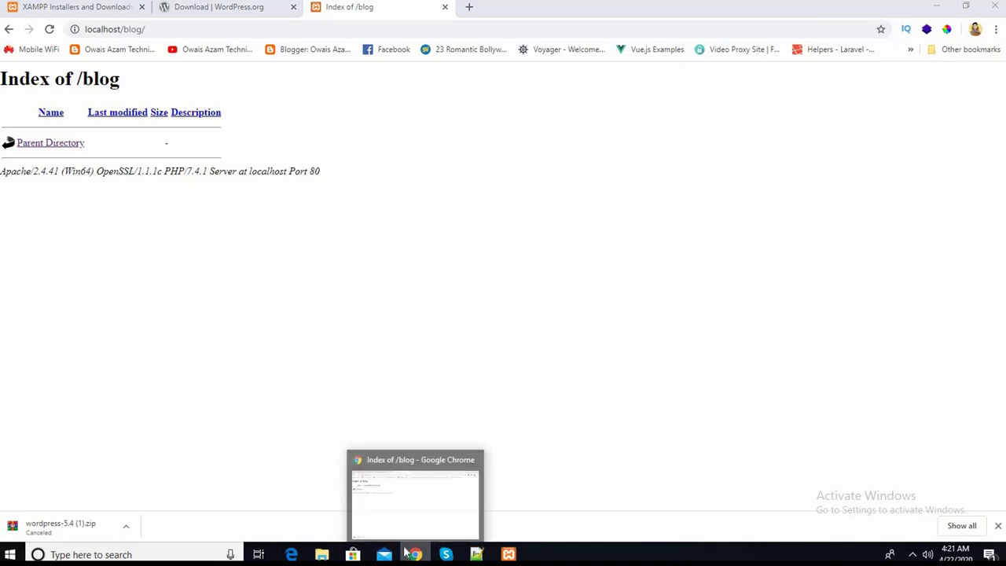
{"action": "left_click", "coordinate": [321, 554]}
{"action": "left_click", "coordinate": [320, 442]}
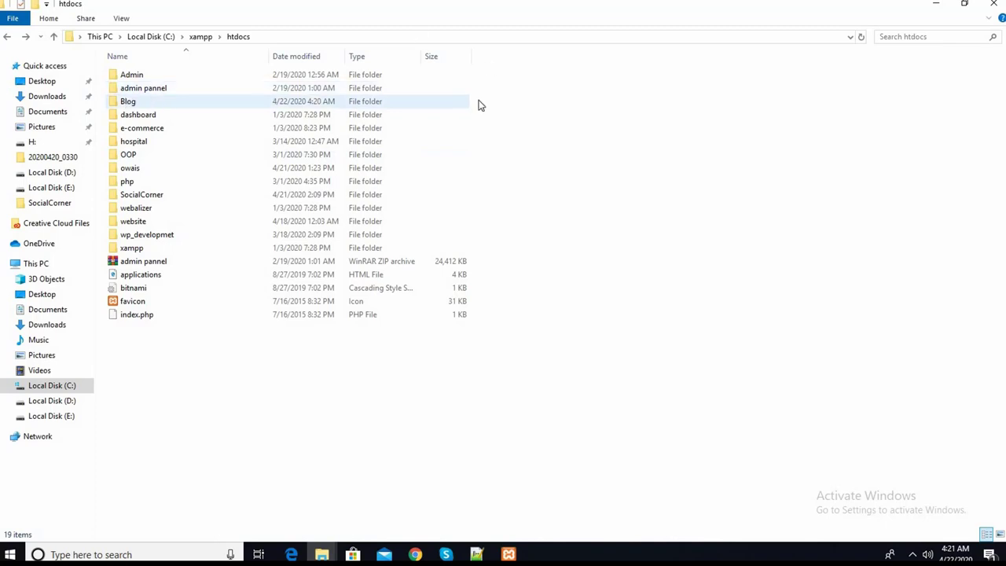
- Copy the wordpress-5.4 folder from Downloads
{"action": "double_click", "coordinate": [121, 102]}
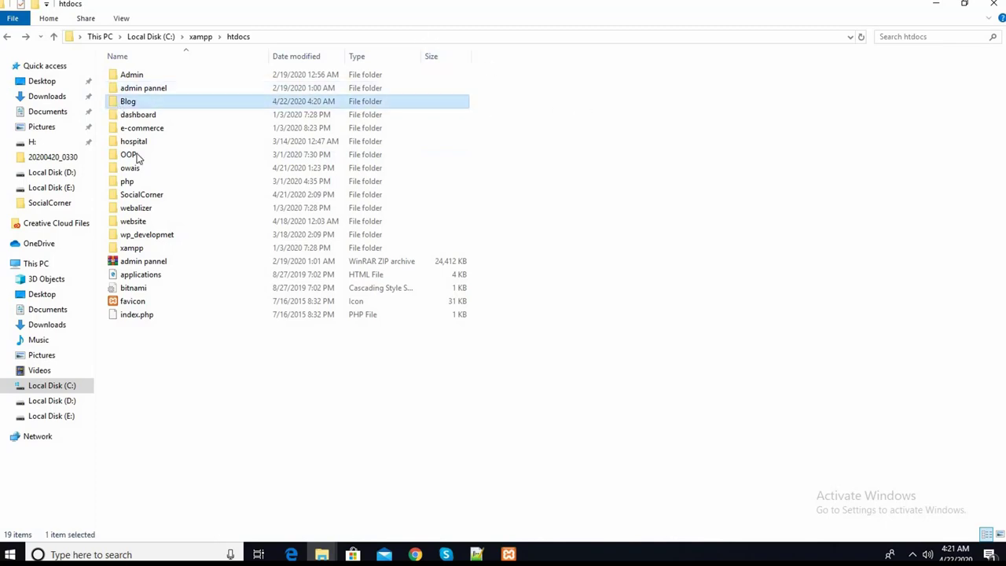
{"action": "right_click", "coordinate": [181, 199]}
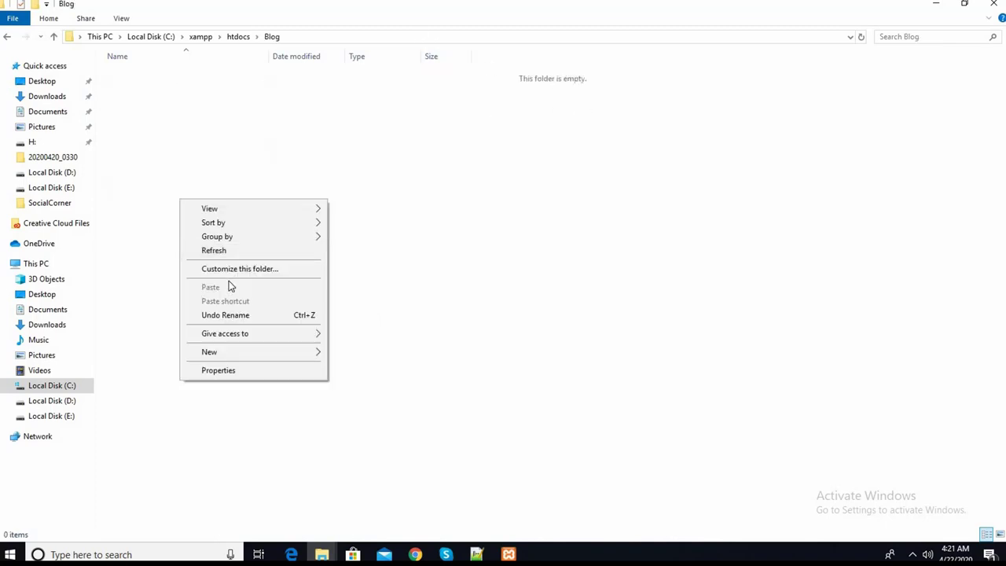
{"action": "left_click", "coordinate": [158, 231]}
{"action": "left_click", "coordinate": [35, 98]}
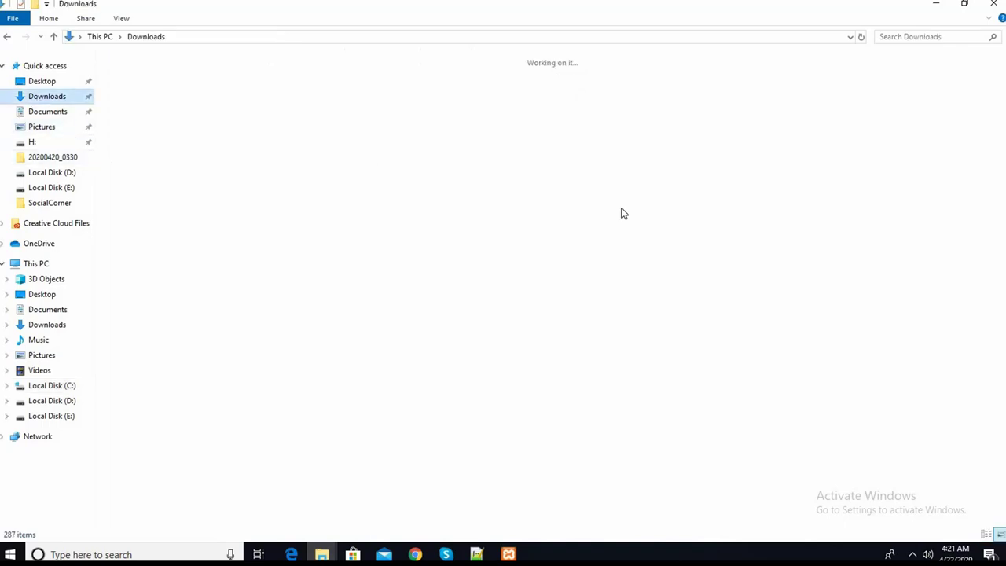
{"action": "right_click", "coordinate": [891, 90]}
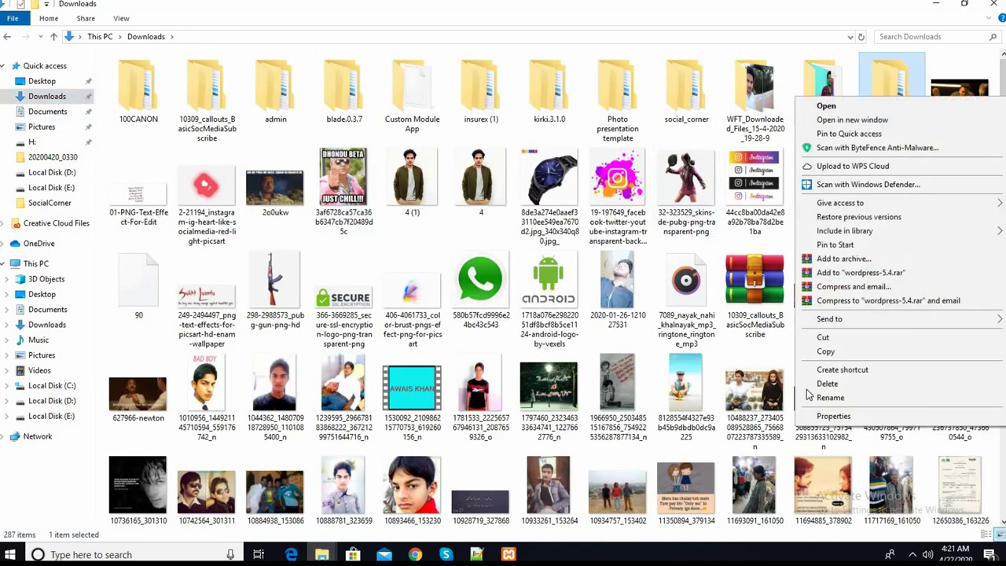
{"action": "left_click", "coordinate": [825, 351]}
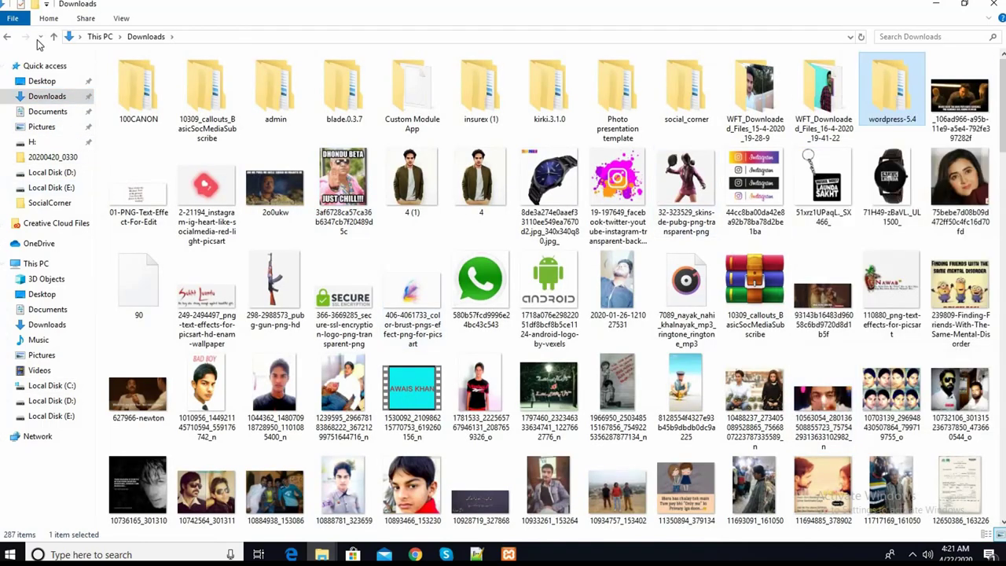
- Navigate back into the empty htdocs\Blog folder for pasting
{"action": "left_click", "coordinate": [7, 38]}
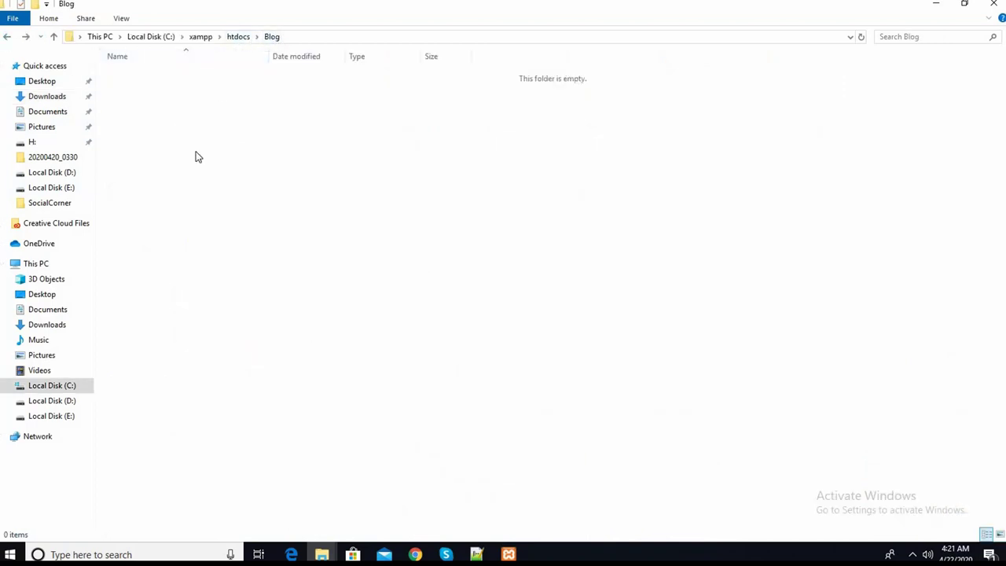
{"action": "left_click", "coordinate": [237, 36]}
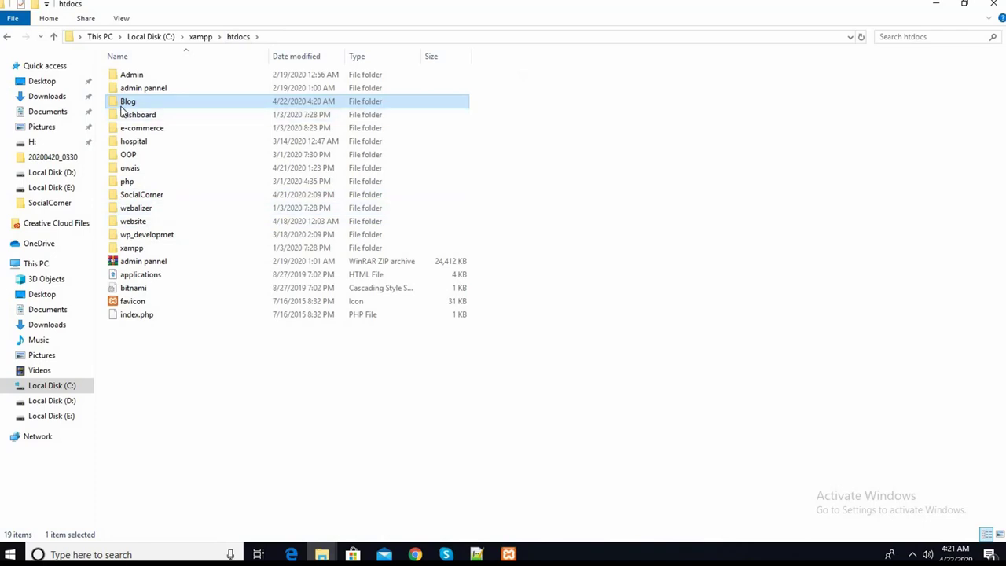
{"action": "double_click", "coordinate": [126, 103]}
{"action": "right_click", "coordinate": [153, 185]}
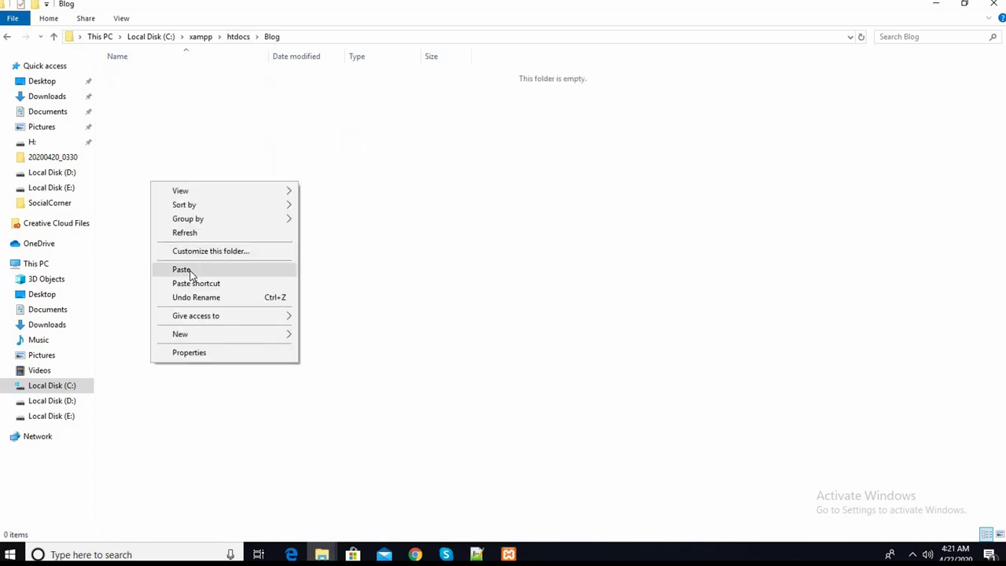
- Paste wordpress-5.4 into Blog and let the 2,110-item copy progress
{"action": "left_click", "coordinate": [190, 271]}
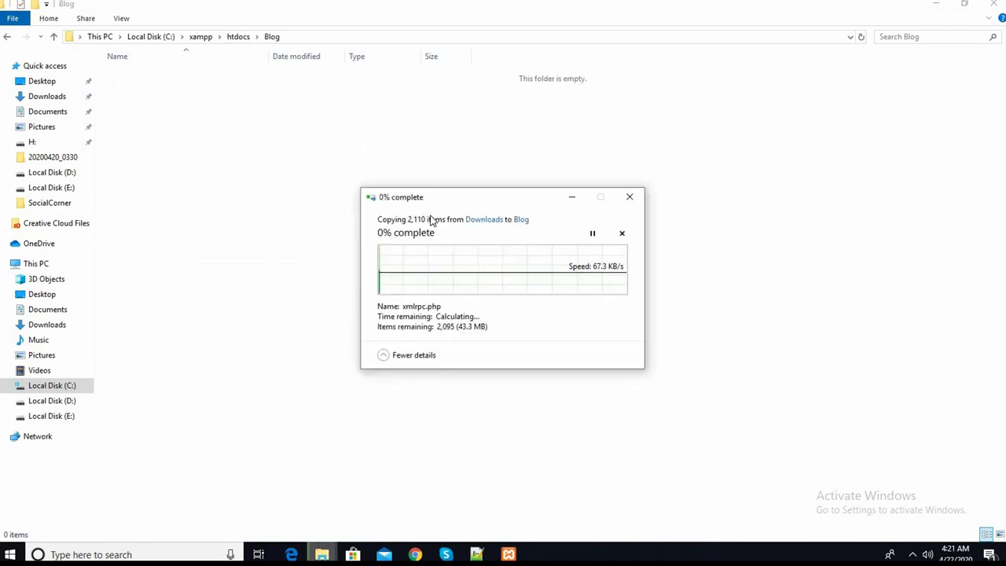
{"action": "left_click_drag", "start_coordinate": [432, 198], "coordinate": [384, 188]}
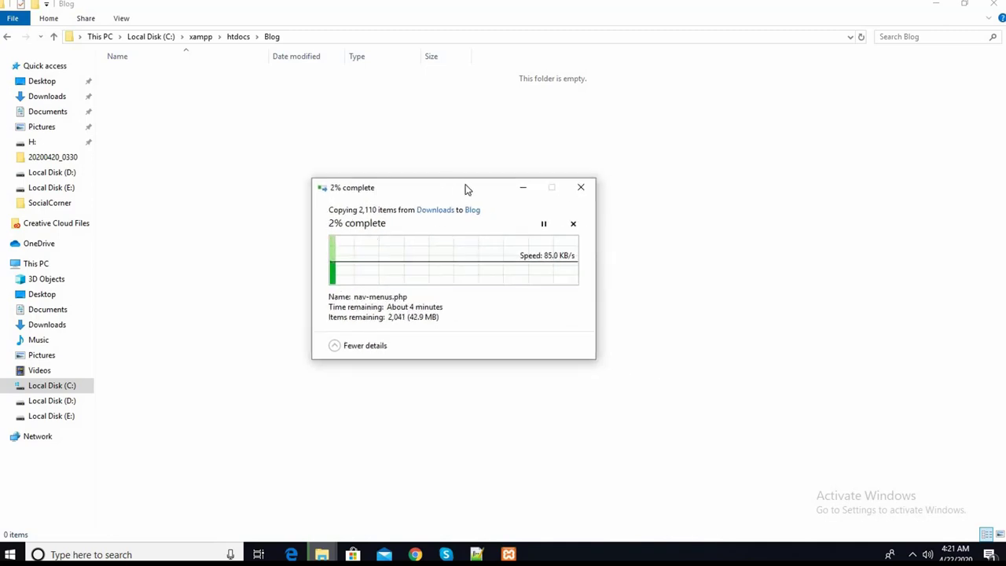
{"action": "left_click_drag", "start_coordinate": [444, 189], "coordinate": [486, 190]}
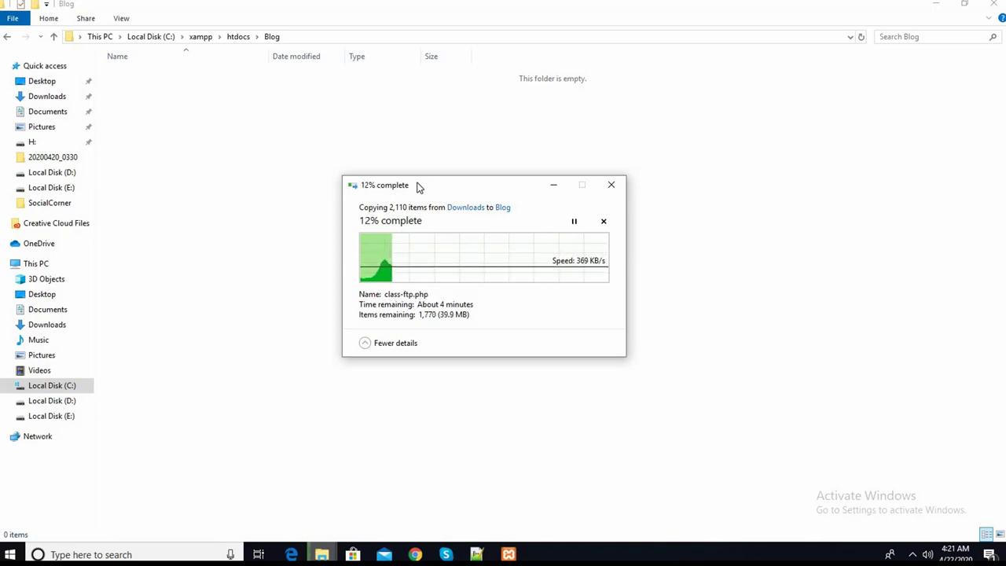
{"action": "left_click_drag", "start_coordinate": [419, 187], "coordinate": [416, 181]}
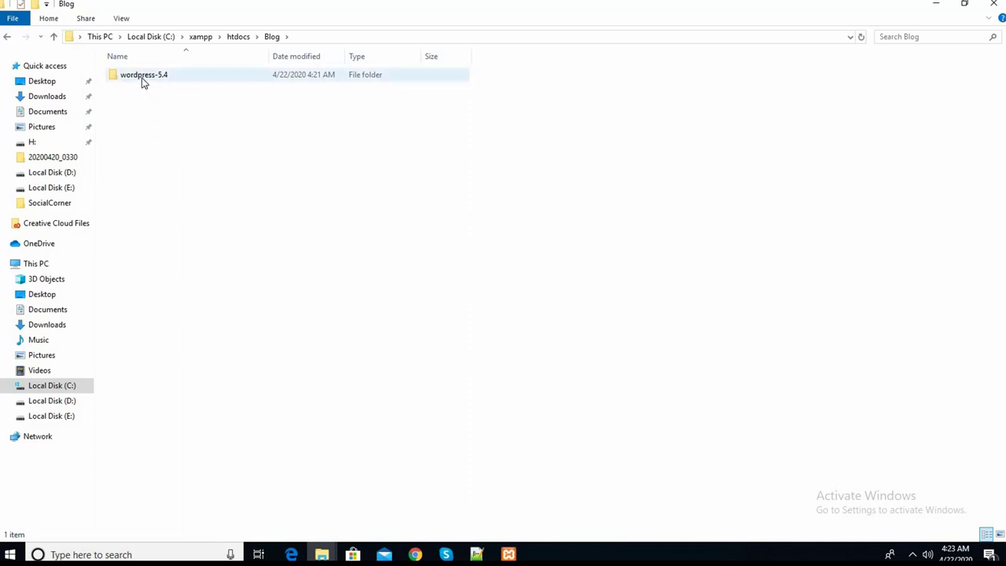
- Copy all 19 files and folders inside wordpress-5.4\wordpress
{"action": "double_click", "coordinate": [142, 77]}
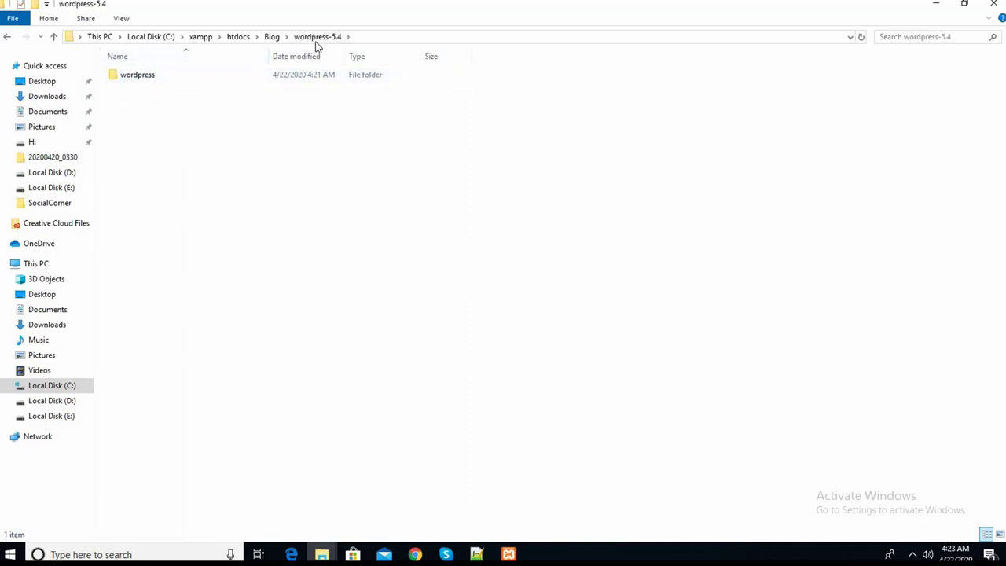
{"action": "double_click", "coordinate": [140, 79]}
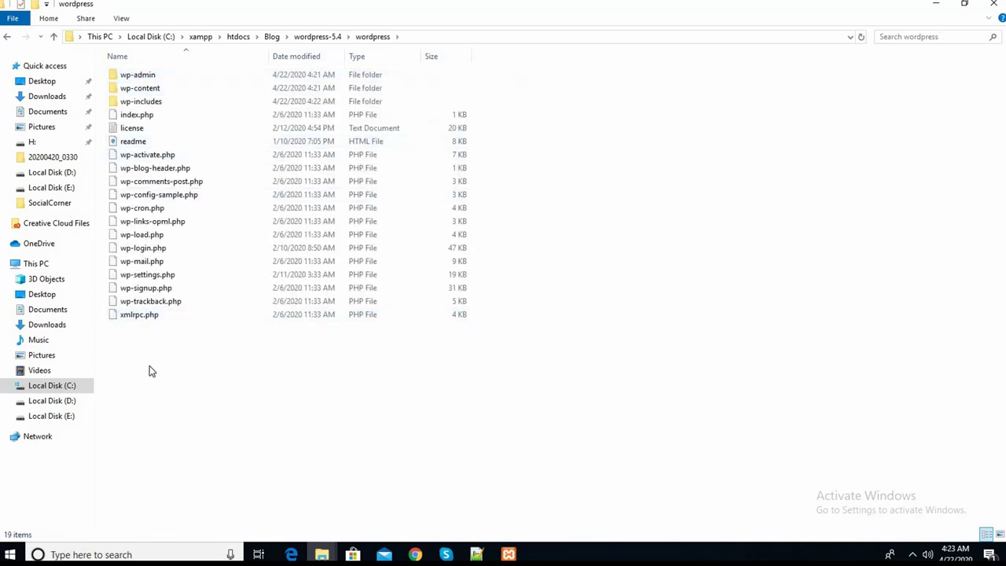
{"action": "left_click_drag", "start_coordinate": [149, 366], "coordinate": [149, 171]}
{"action": "right_click", "coordinate": [151, 197]}
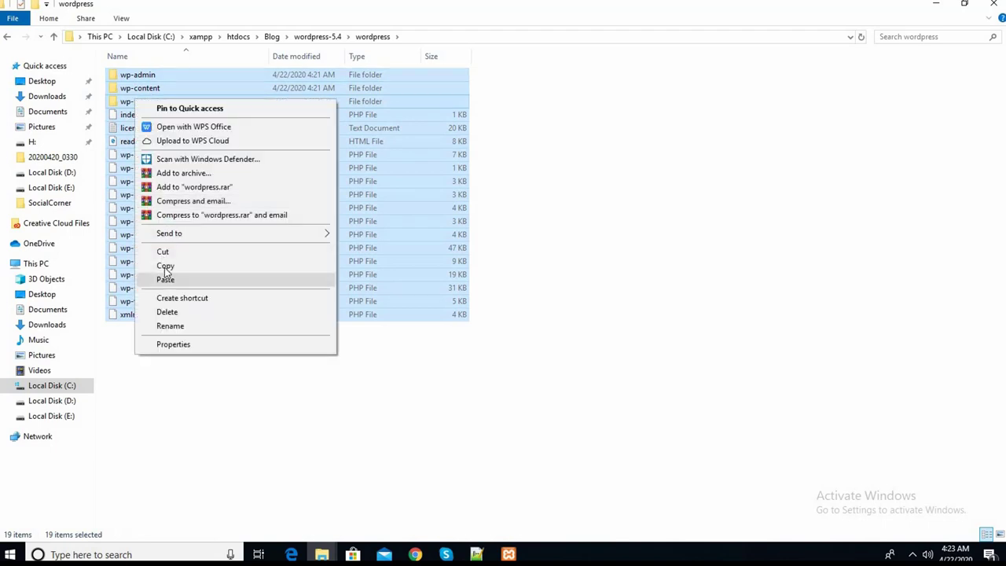
{"action": "left_click", "coordinate": [165, 261]}
- Paste the copied WordPress files directly into htdocs\Blog
{"action": "left_click", "coordinate": [271, 37]}
{"action": "left_click", "coordinate": [237, 36]}
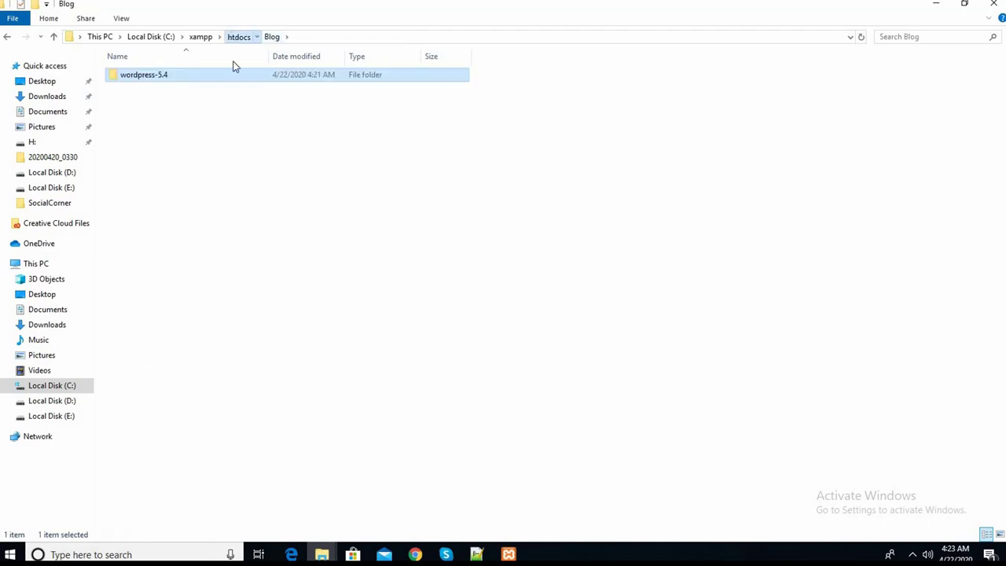
{"action": "left_click", "coordinate": [132, 105], "text": "ctrl"}
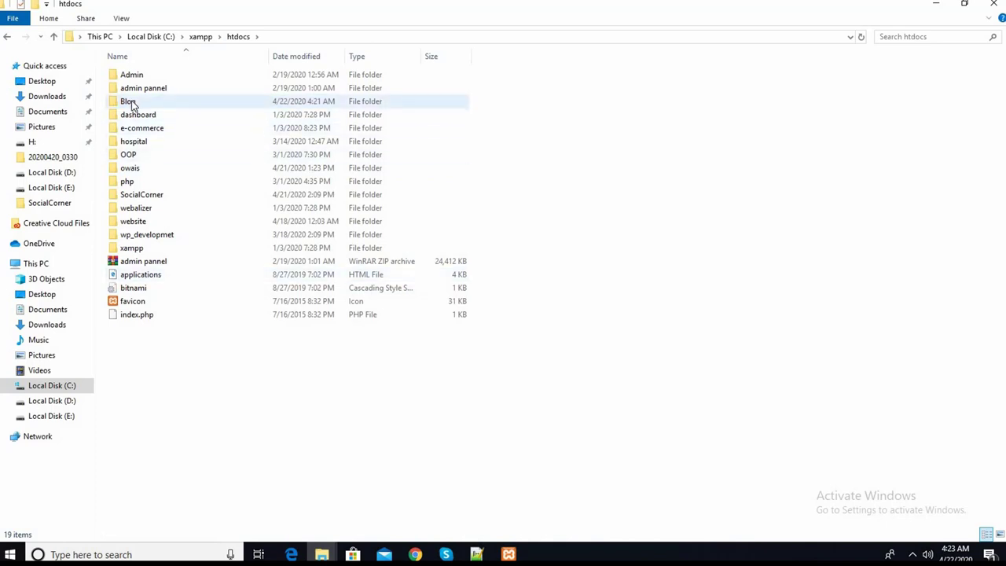
{"action": "double_click", "coordinate": [130, 102]}
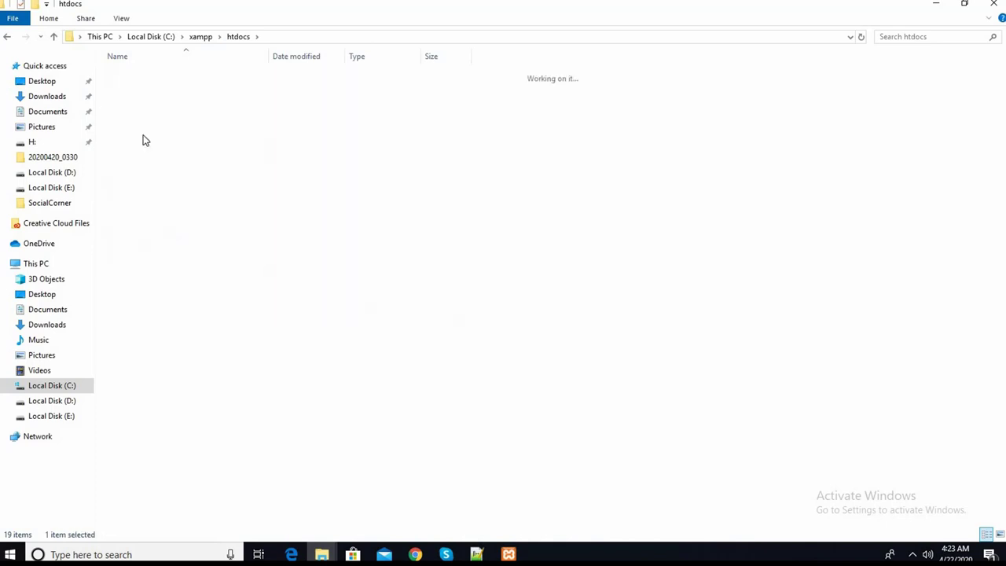
{"action": "right_click", "coordinate": [163, 196]}
{"action": "left_click", "coordinate": [206, 284]}
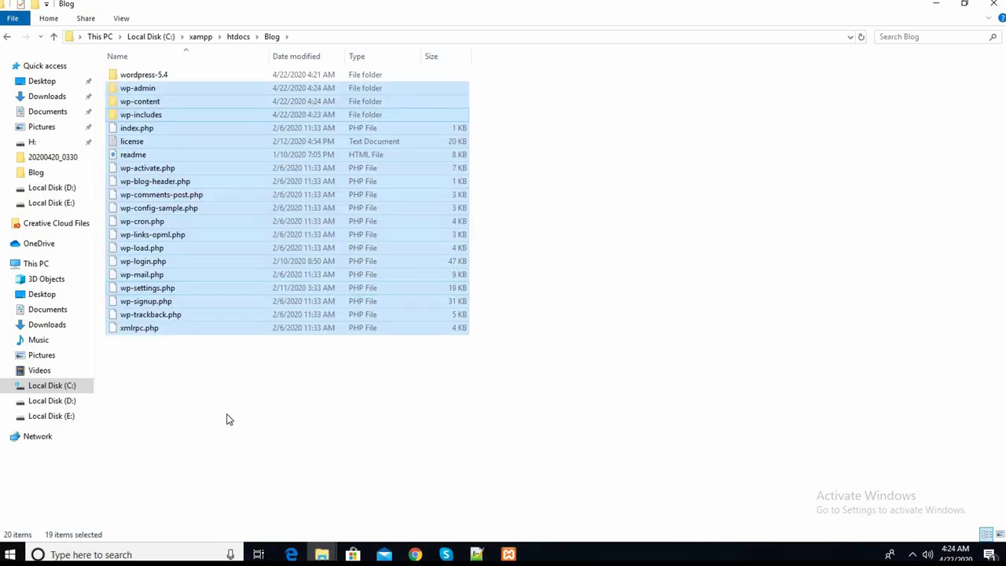
{"action": "left_click", "coordinate": [287, 397]}
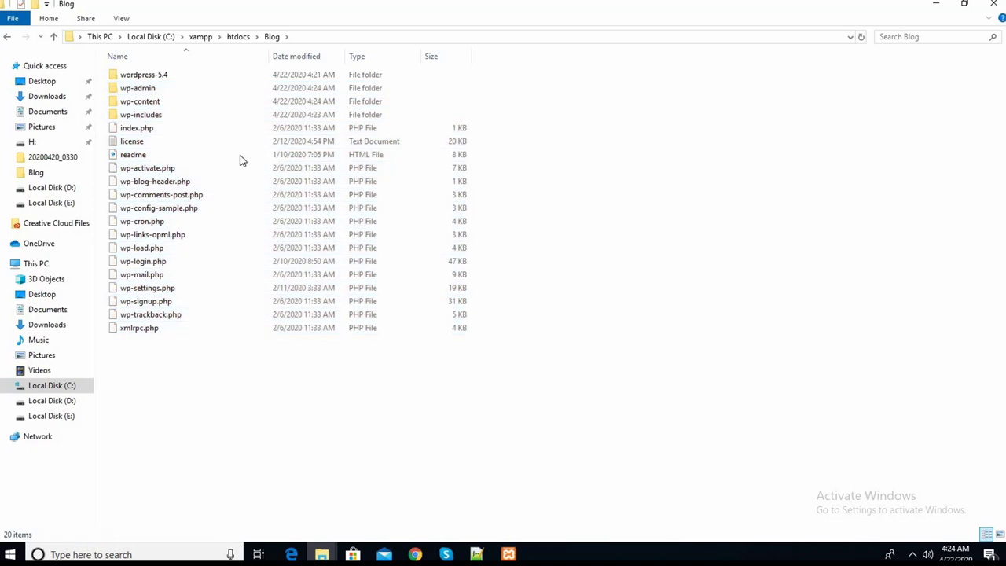
- Delete the leftover wordpress-5.4 folder from Blog and return to Chrome
{"action": "right_click", "coordinate": [144, 76]}
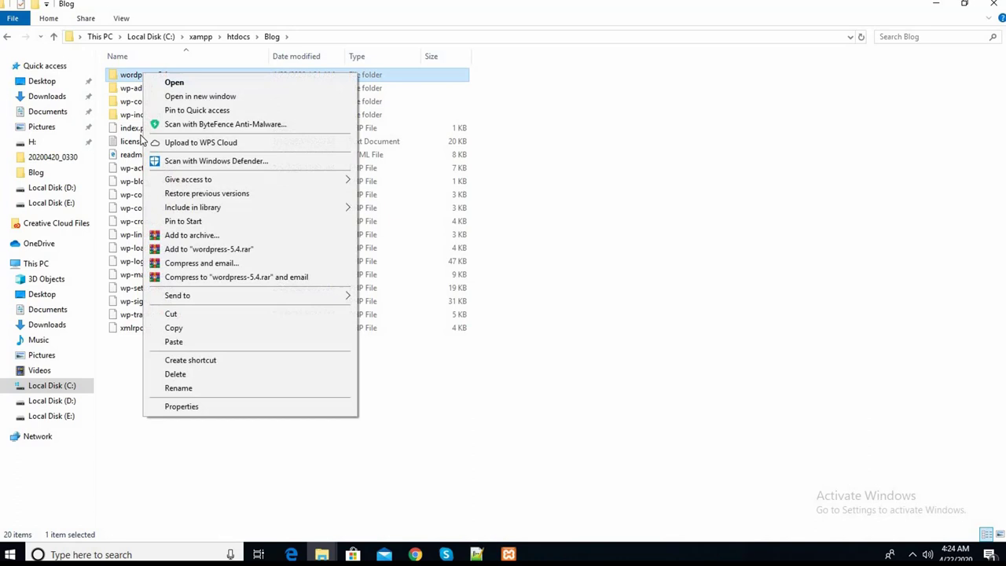
{"action": "left_click", "coordinate": [175, 374]}
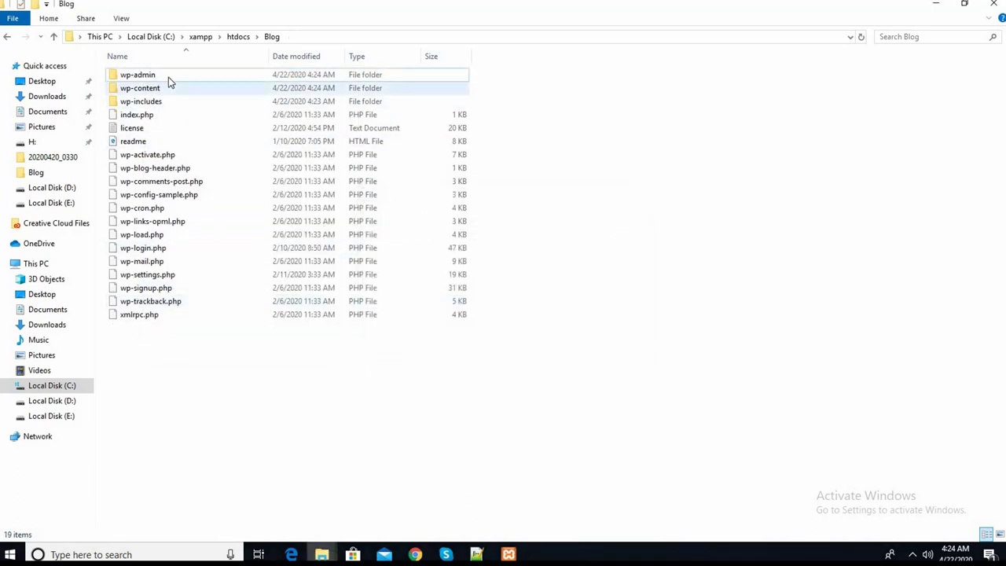
{"action": "left_click", "coordinate": [238, 36]}
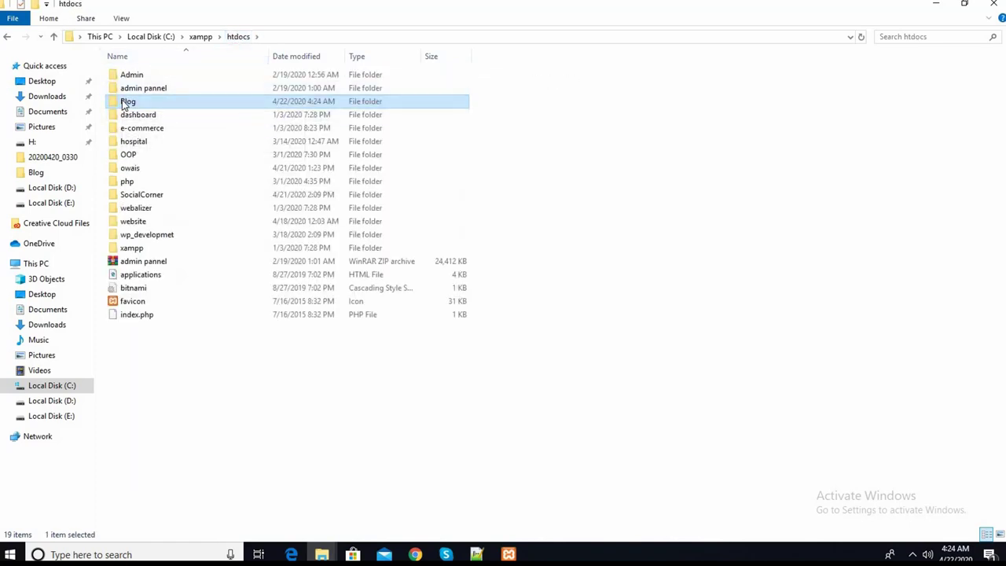
{"action": "double_click", "coordinate": [126, 102]}
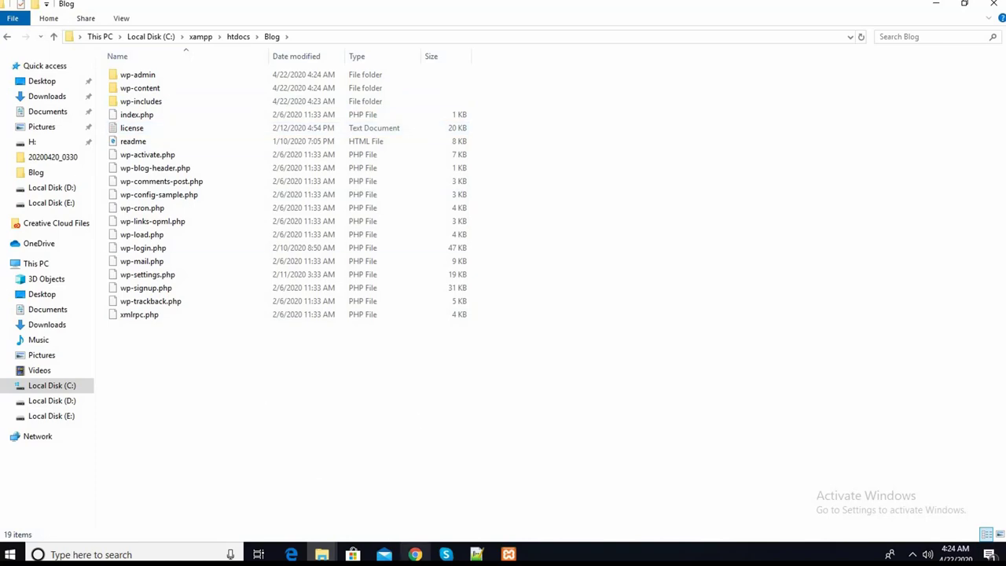
{"action": "left_click", "coordinate": [415, 553]}
- Reload localhost/blog so the WordPress setup-config language page appears
{"action": "left_click", "coordinate": [235, 7]}
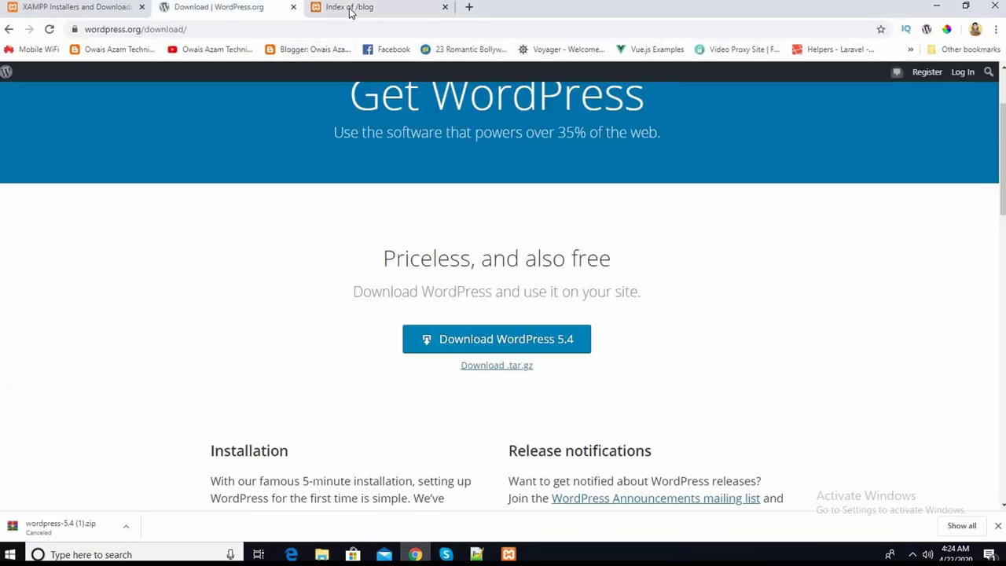
{"action": "left_click", "coordinate": [348, 9]}
{"action": "left_click", "coordinate": [50, 30]}
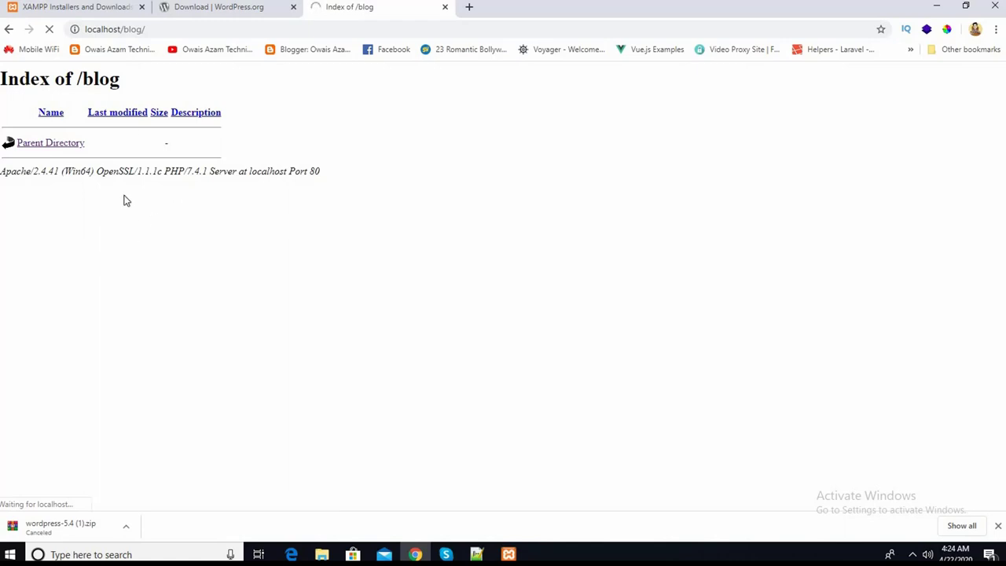
{"action": "key", "text": "alt+Tab"}
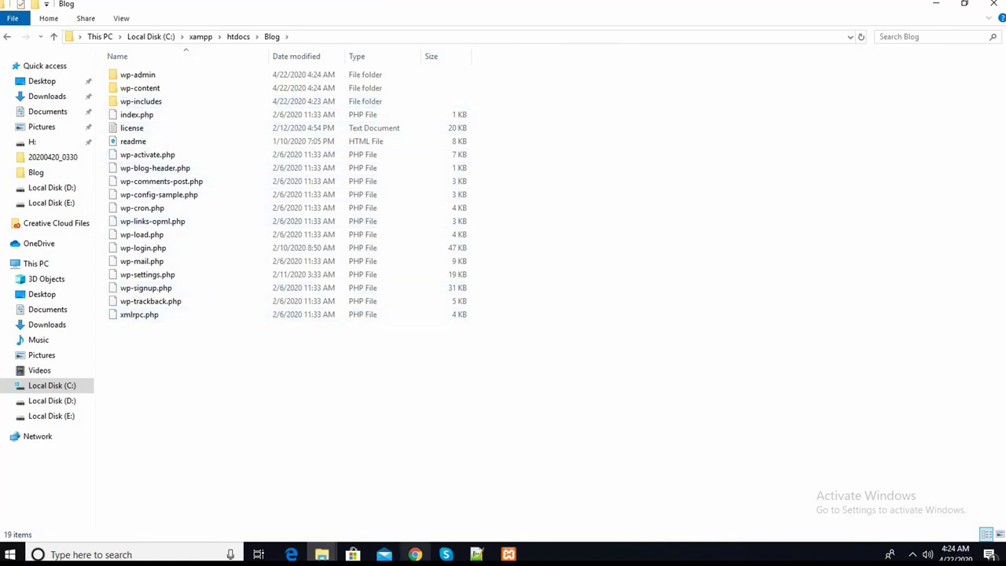
{"action": "left_click", "coordinate": [415, 554]}
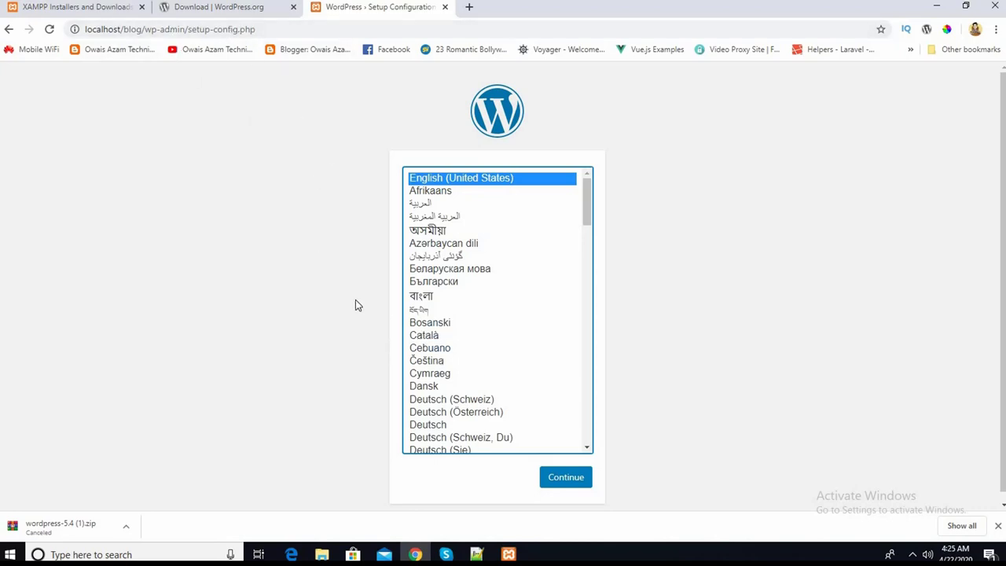
- Close the Download | WordPress.org tab
{"action": "scroll", "coordinate": [511, 370], "scroll_direction": "down", "scroll_amount": 1}
{"action": "scroll", "coordinate": [487, 345], "scroll_direction": "up", "scroll_amount": 1}
{"action": "left_click", "coordinate": [293, 6]}
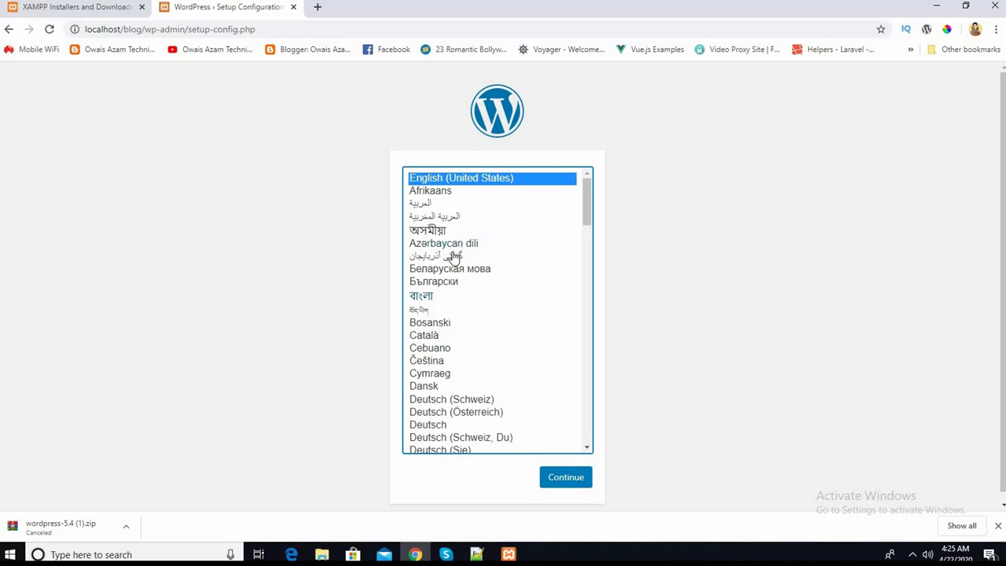
- Launch the MySQL Admin page from the XAMPP Control Panel
{"action": "mouse_move", "coordinate": [508, 554]}
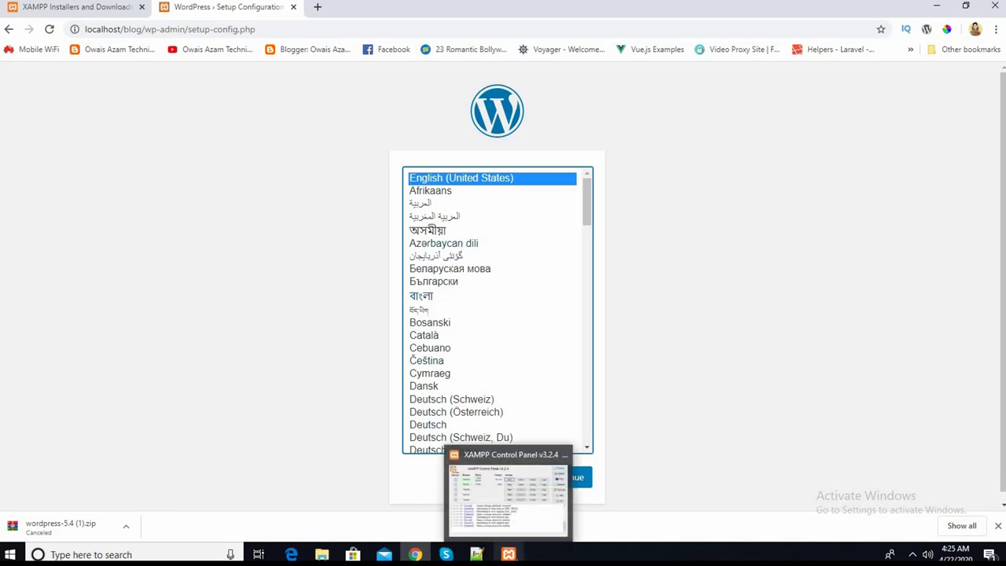
{"action": "left_click", "coordinate": [507, 491]}
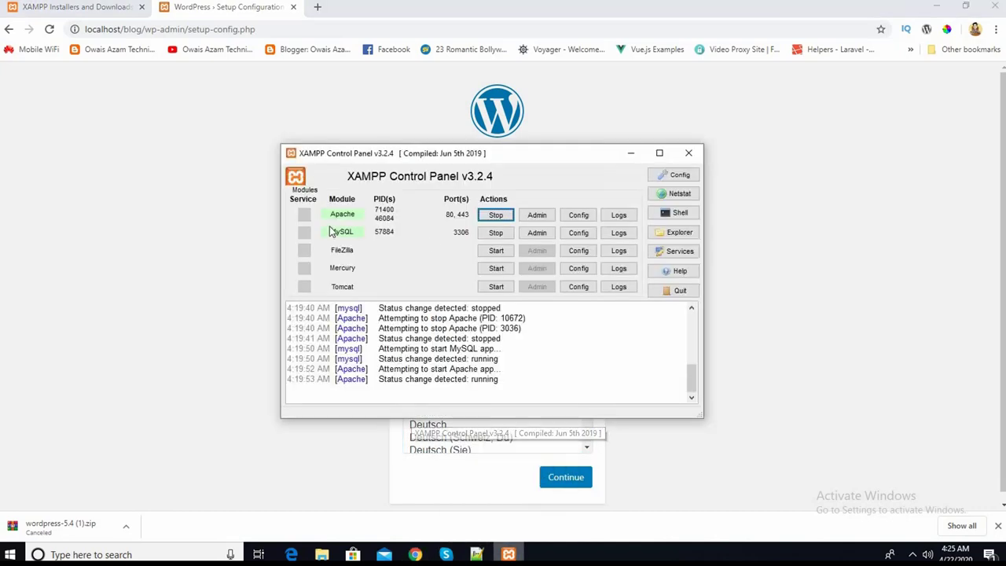
{"action": "left_click_drag", "start_coordinate": [478, 155], "coordinate": [415, 139]}
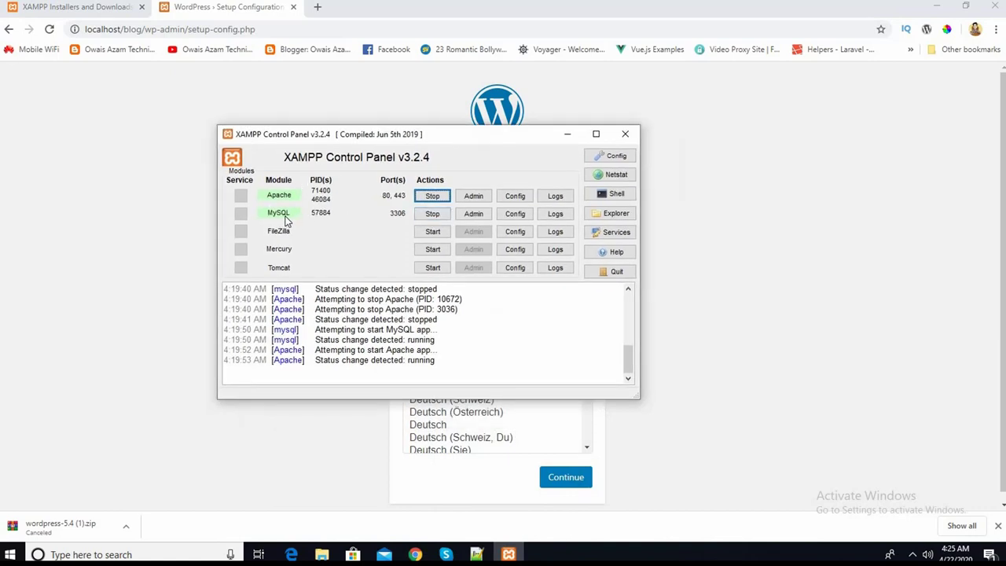
{"action": "left_click", "coordinate": [474, 214]}
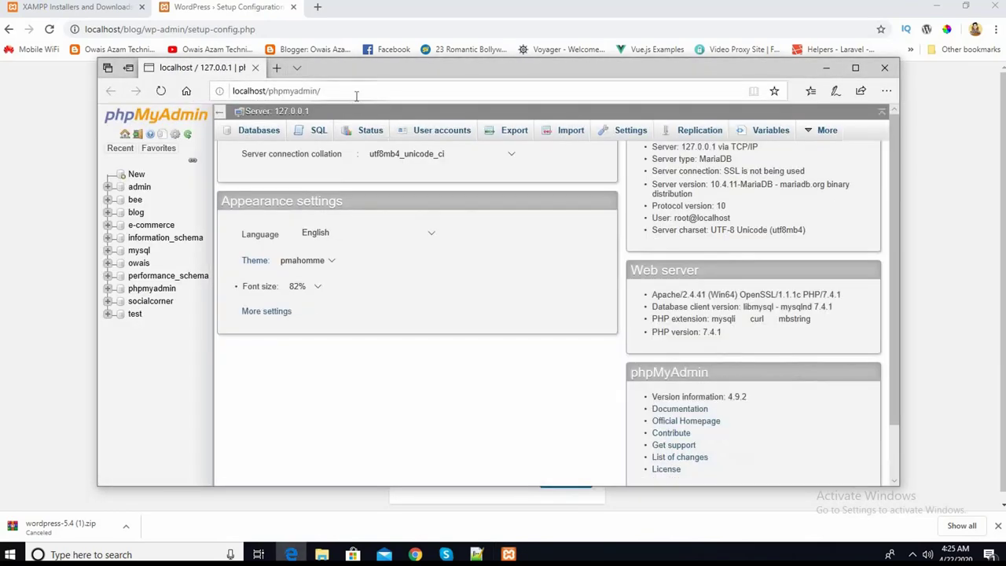
- Move the localhost/phpmyadmin URL from Edge into a new Chrome tab and load it
{"action": "left_click", "coordinate": [354, 95]}
{"action": "right_click", "coordinate": [327, 95]}
{"action": "left_click", "coordinate": [349, 131]}
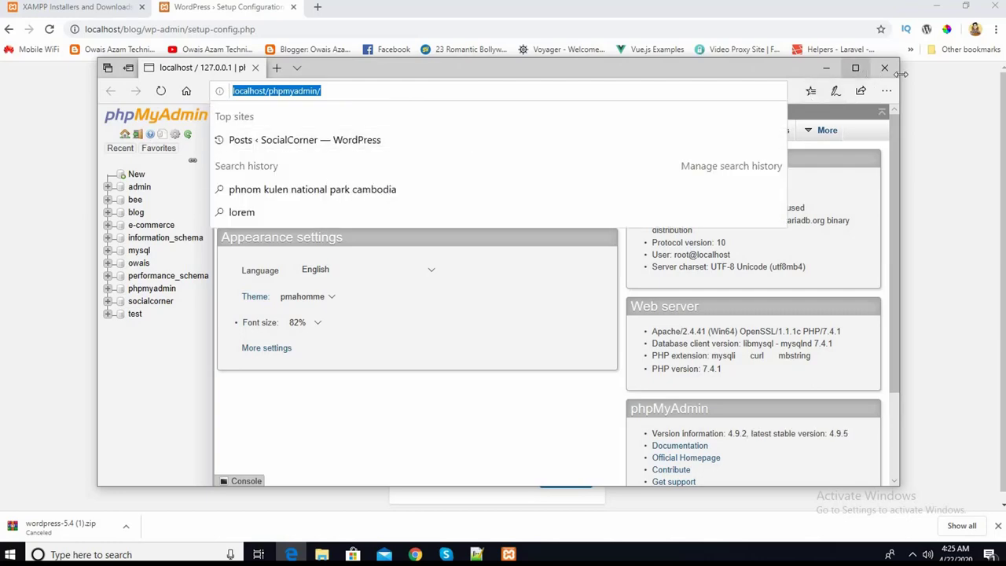
{"action": "key", "text": "ctrl+w"}
{"action": "left_click", "coordinate": [317, 6]}
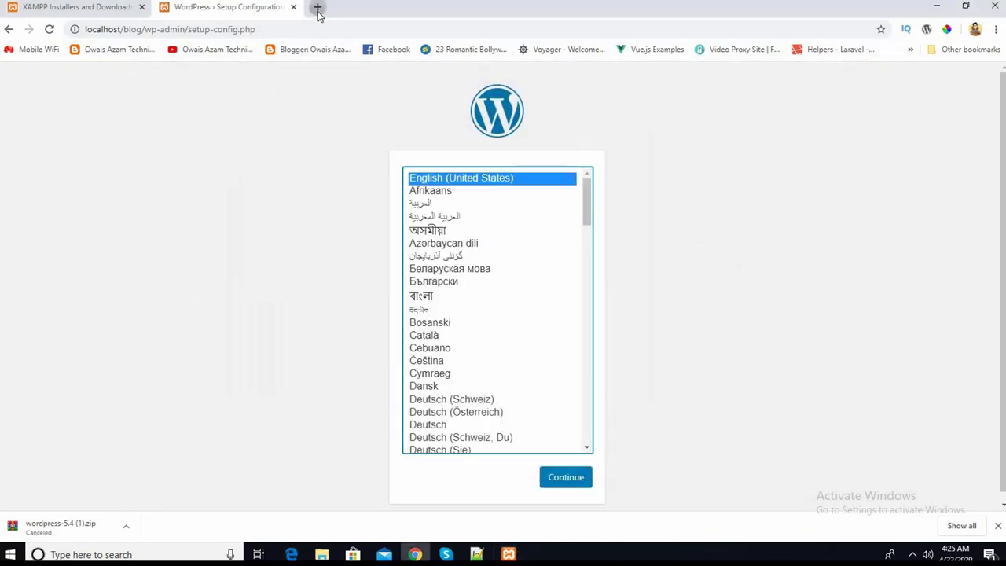
{"action": "key", "text": "ctrl+v"}
{"action": "key", "text": "Return"}
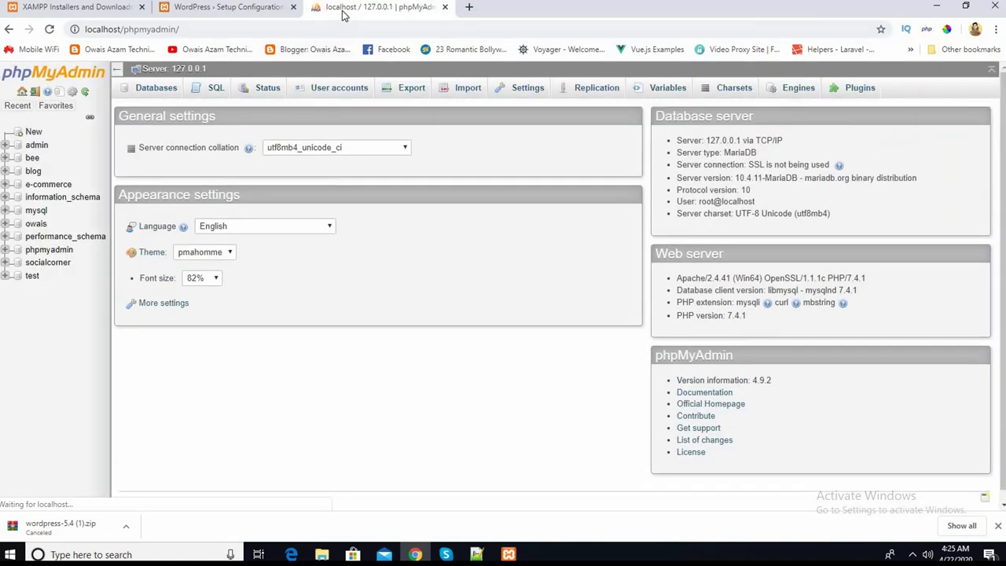
- Create an empty database named blog1 in phpMyAdmin, then return to the WordPress setup tab
{"action": "left_click", "coordinate": [35, 134]}
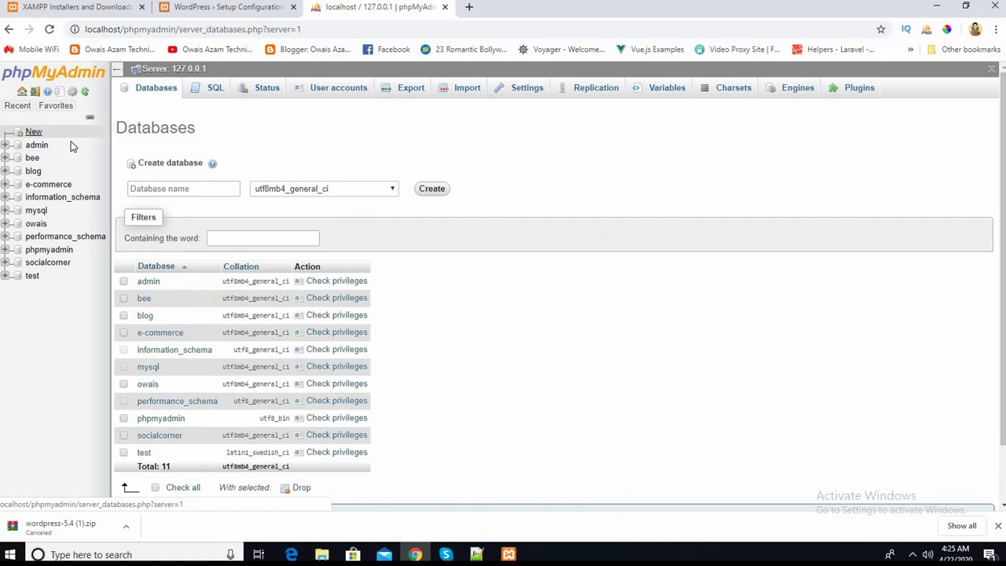
{"action": "left_click", "coordinate": [224, 187]}
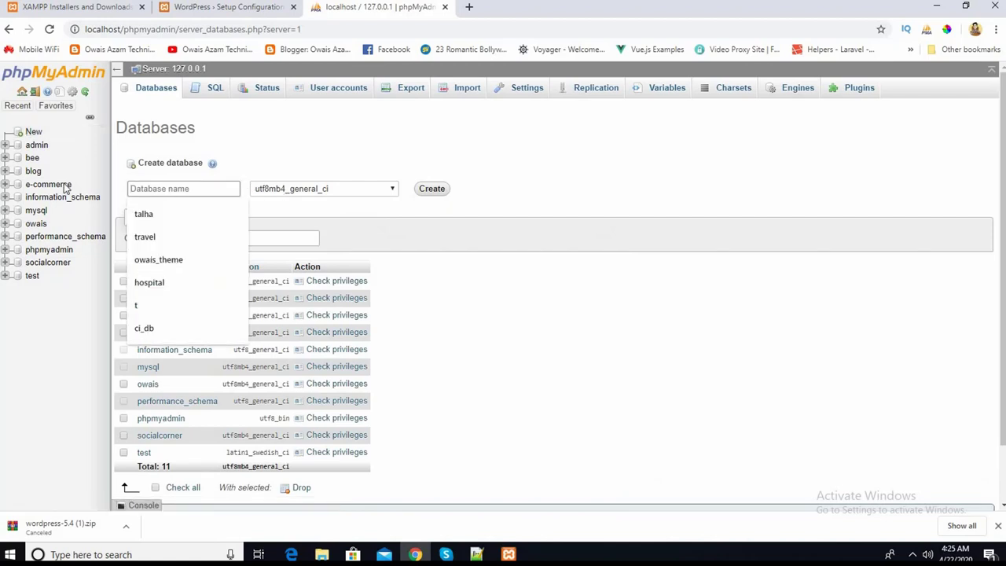
{"action": "left_click", "coordinate": [32, 170]}
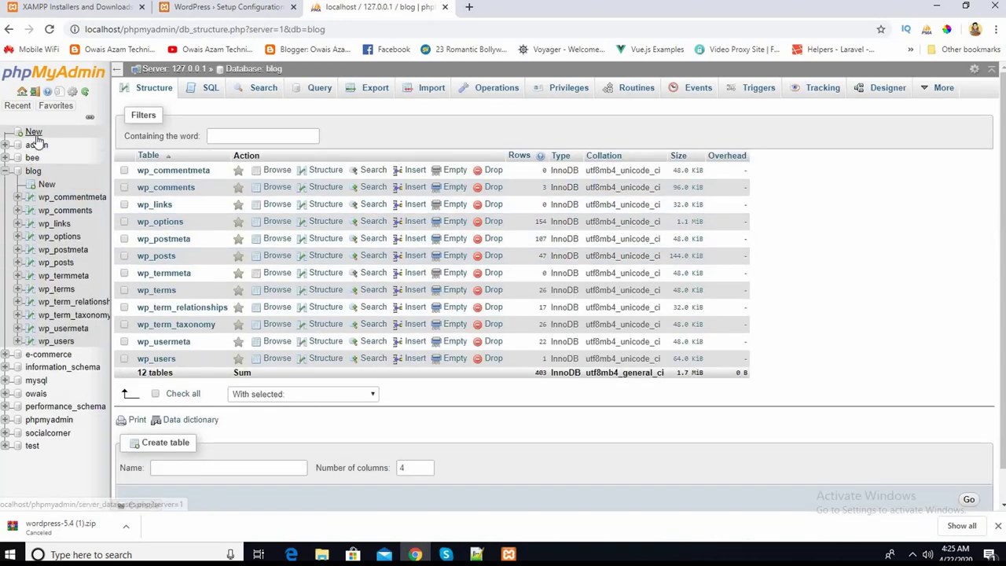
{"action": "left_click", "coordinate": [34, 132]}
{"action": "left_click", "coordinate": [204, 187]}
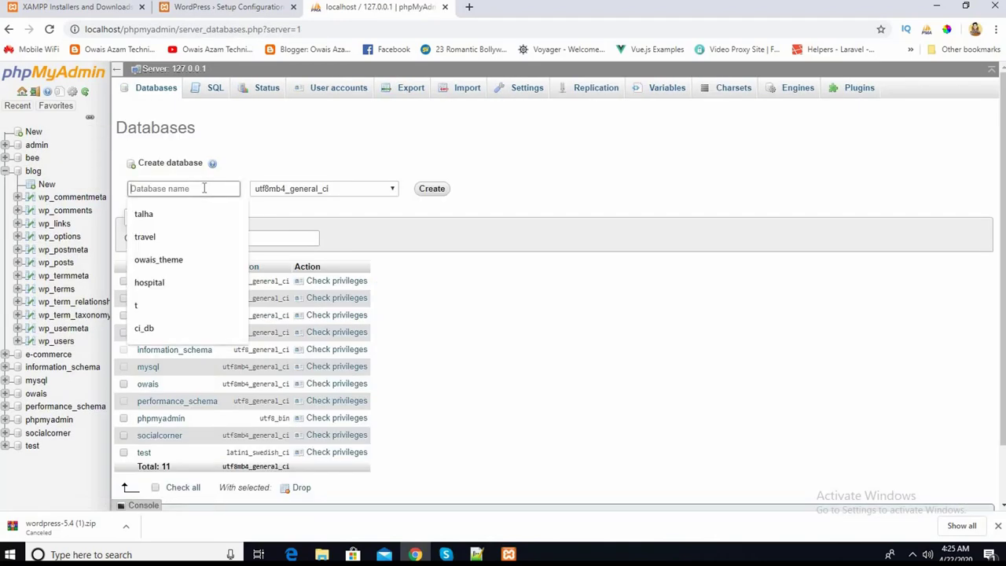
{"action": "type", "text": "blog1"}
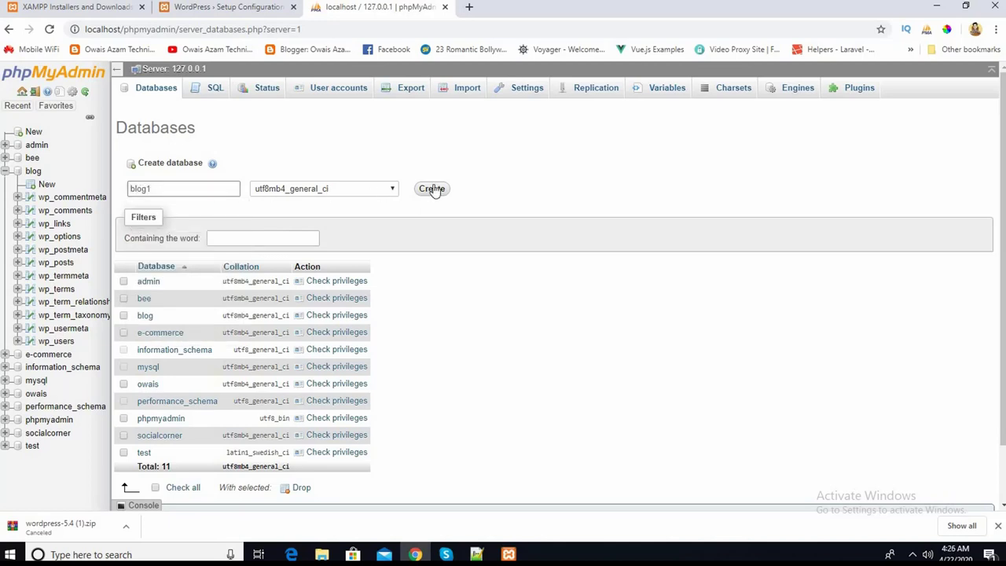
{"action": "left_click", "coordinate": [432, 189]}
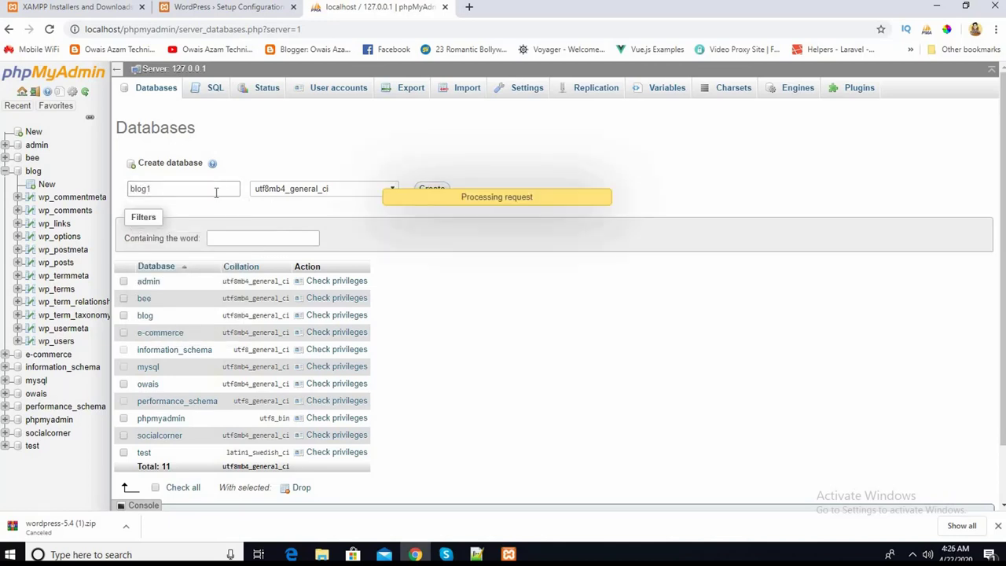
{"action": "left_click", "coordinate": [6, 171]}
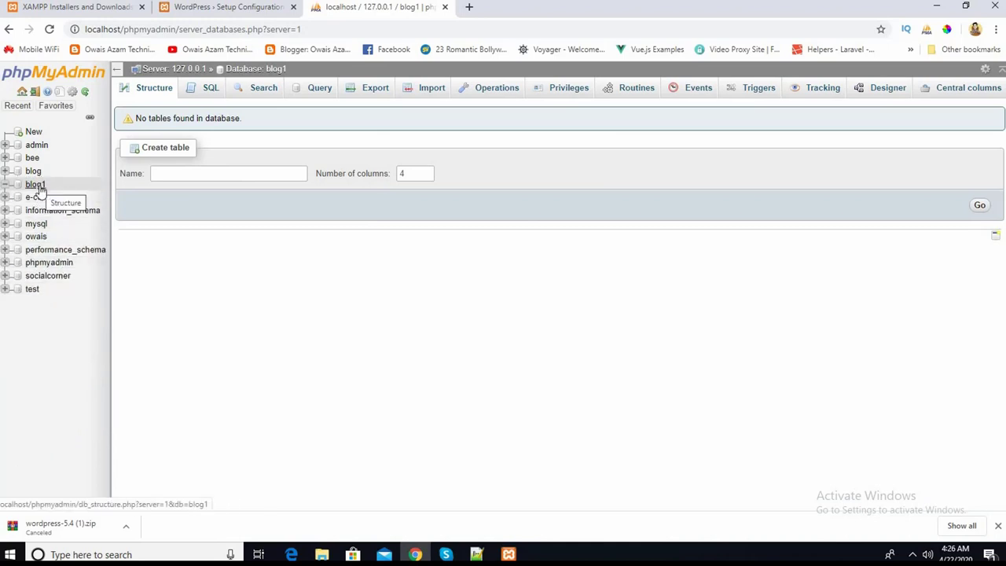
{"action": "left_click", "coordinate": [255, 8]}
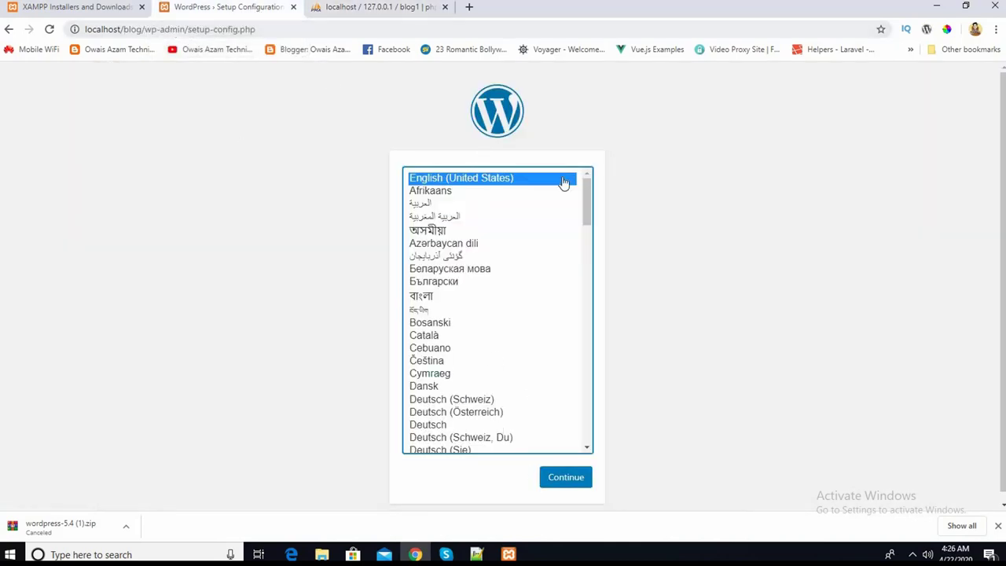
- Keep English (United States), continue, and start with Let's go! to reach the database form
{"action": "left_click_drag", "start_coordinate": [584, 203], "coordinate": [593, 174]}
{"action": "left_click", "coordinate": [464, 179]}
{"action": "left_click", "coordinate": [571, 480]}
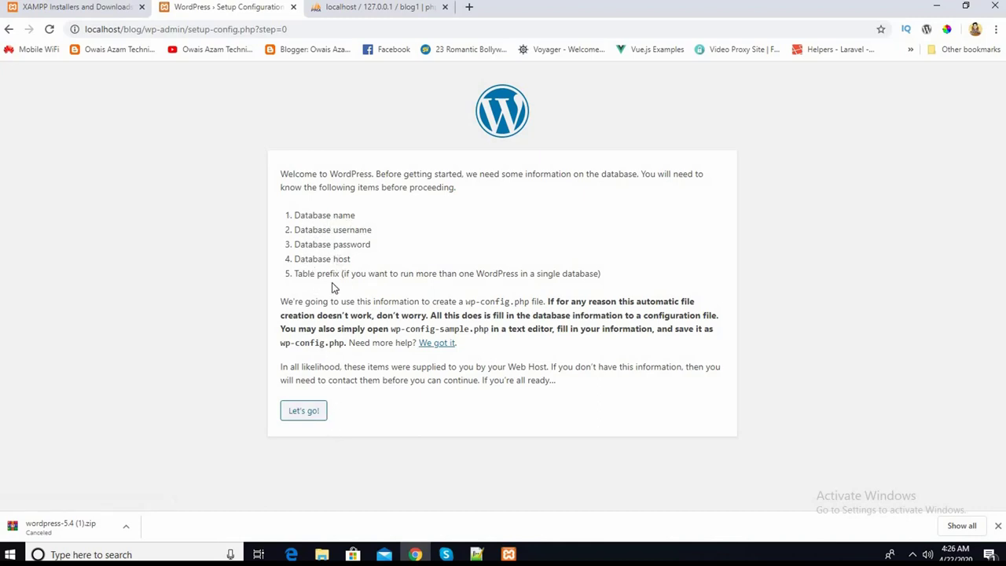
{"action": "left_click", "coordinate": [312, 414]}
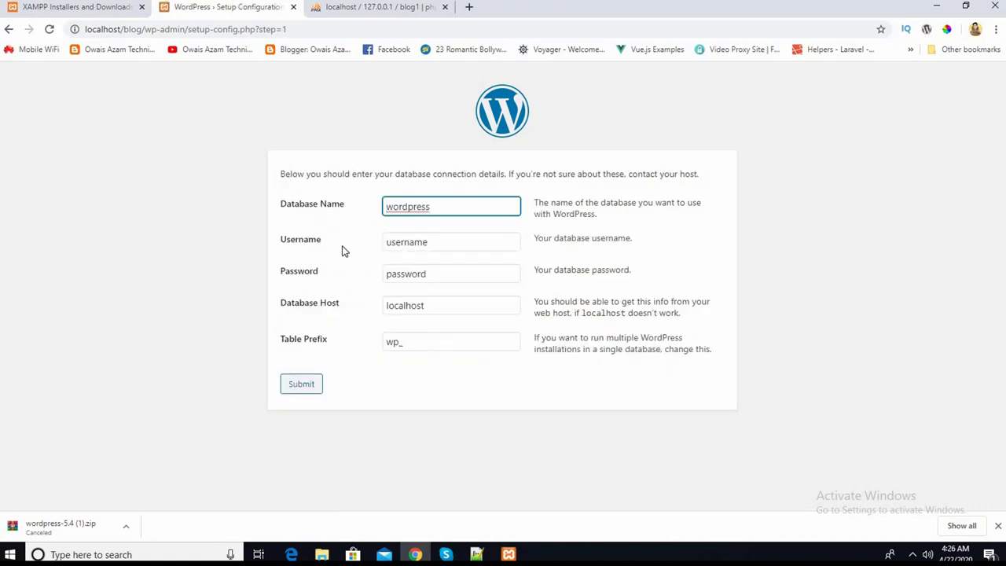
- Set Database Name to blog1 after confirming it in phpMyAdmin
{"action": "left_click", "coordinate": [346, 236]}
{"action": "left_click", "coordinate": [447, 208]}
{"action": "left_click", "coordinate": [372, 13]}
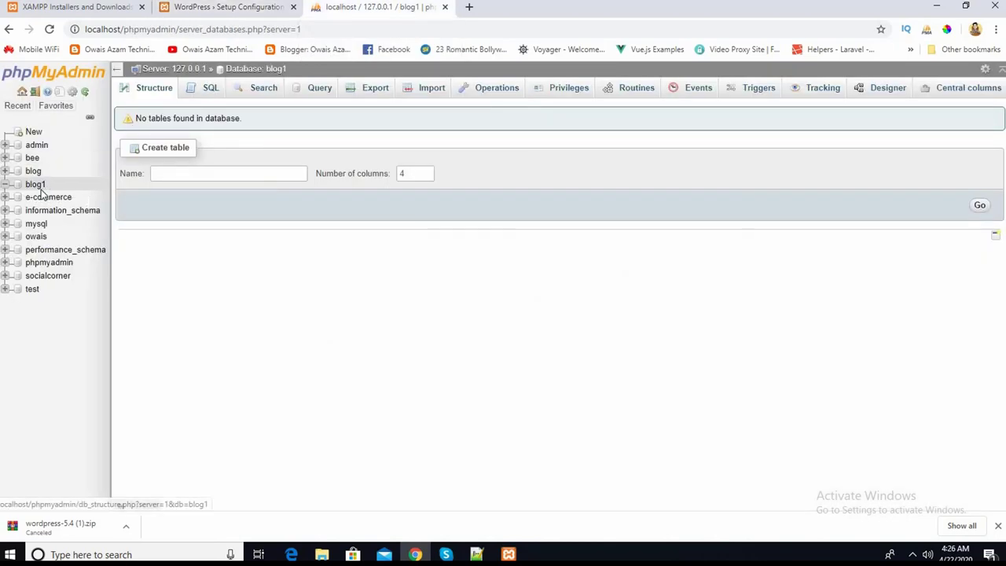
{"action": "left_click", "coordinate": [227, 10]}
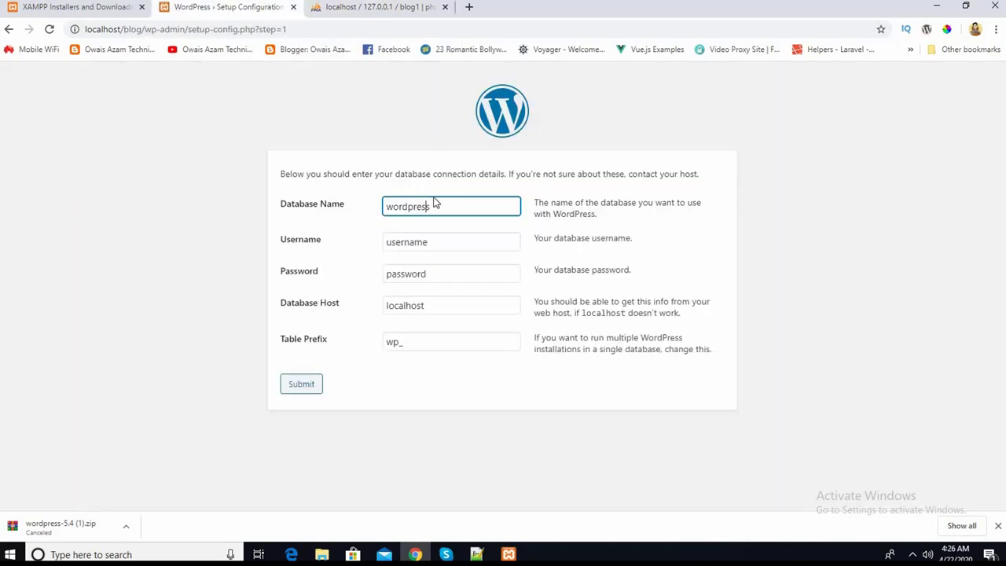
{"action": "left_click", "coordinate": [444, 209]}
{"action": "key", "text": "BackSpace"}
{"action": "key", "text": "BackSpace"}
{"action": "type", "text": "blog"}
{"action": "left_click", "coordinate": [246, 218]}
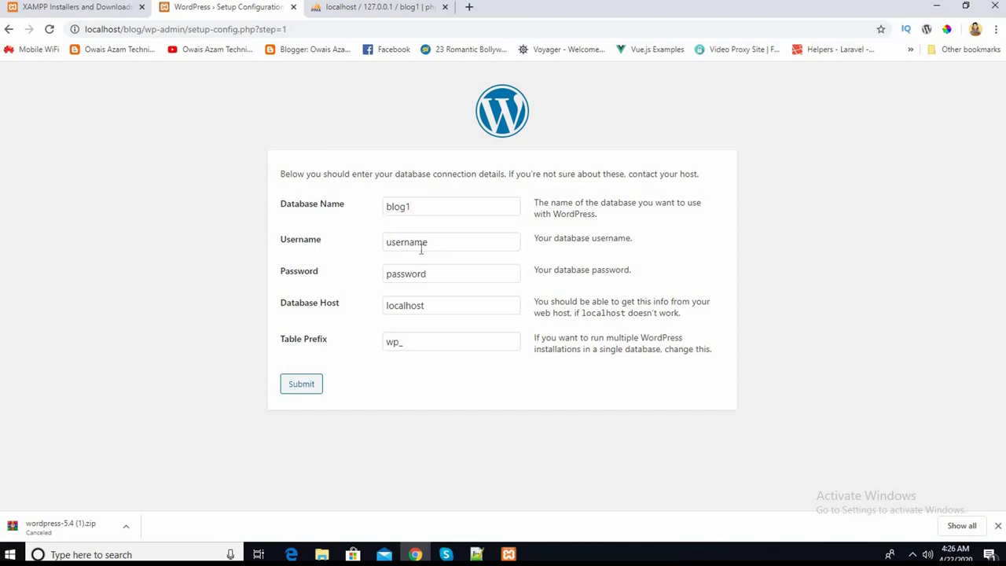
- Set Username to root and leave the Password blank
{"action": "left_click", "coordinate": [474, 243]}
{"action": "key", "text": "BackSpace"}
{"action": "key", "text": "BackSpace"}
{"action": "key", "text": "BackSpace"}
{"action": "key", "text": "BackSpace"}
{"action": "key", "text": "BackSpace"}
{"action": "key", "text": "BackSpace"}
{"action": "key", "text": "BackSpace"}
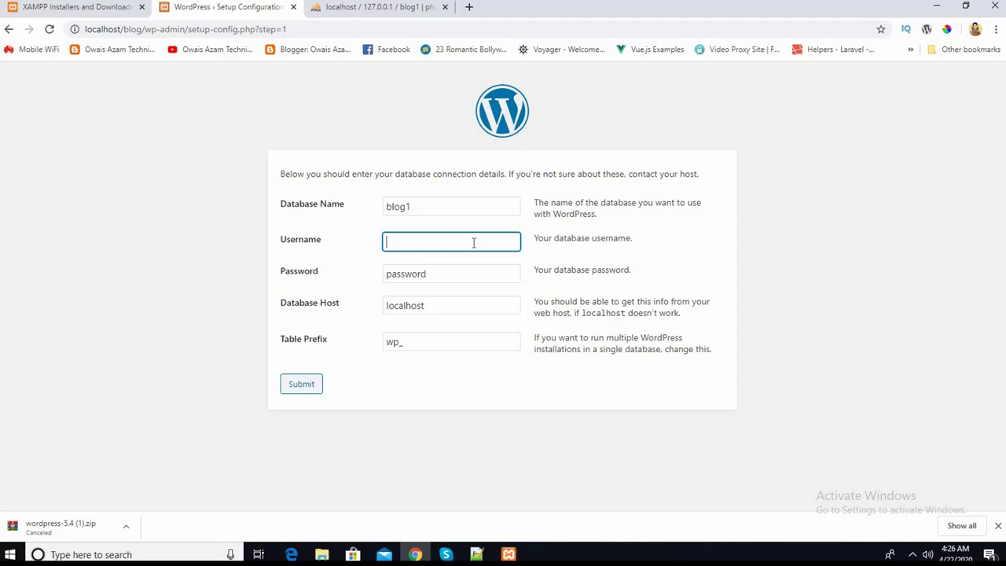
{"action": "type", "text": "root"}
{"action": "left_click", "coordinate": [458, 278]}
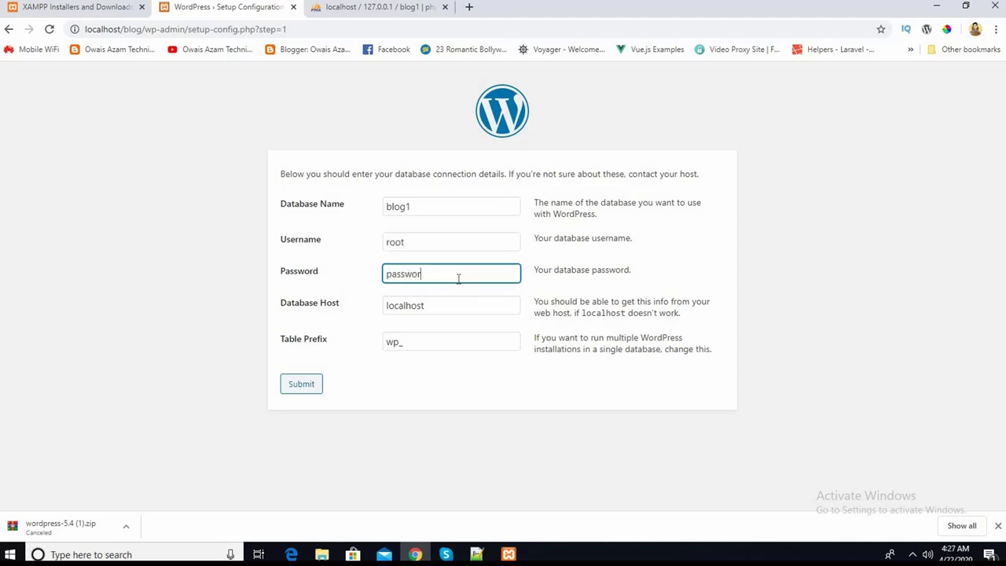
{"action": "key", "text": "BackSpace"}
{"action": "key", "text": "BackSpace"}
{"action": "key", "text": "BackSpace"}
{"action": "key", "text": "BackSpace"}
{"action": "key", "text": "BackSpace"}
{"action": "key", "text": "BackSpace"}
{"action": "key", "text": "BackSpace"}
{"action": "left_click", "coordinate": [120, 259]}
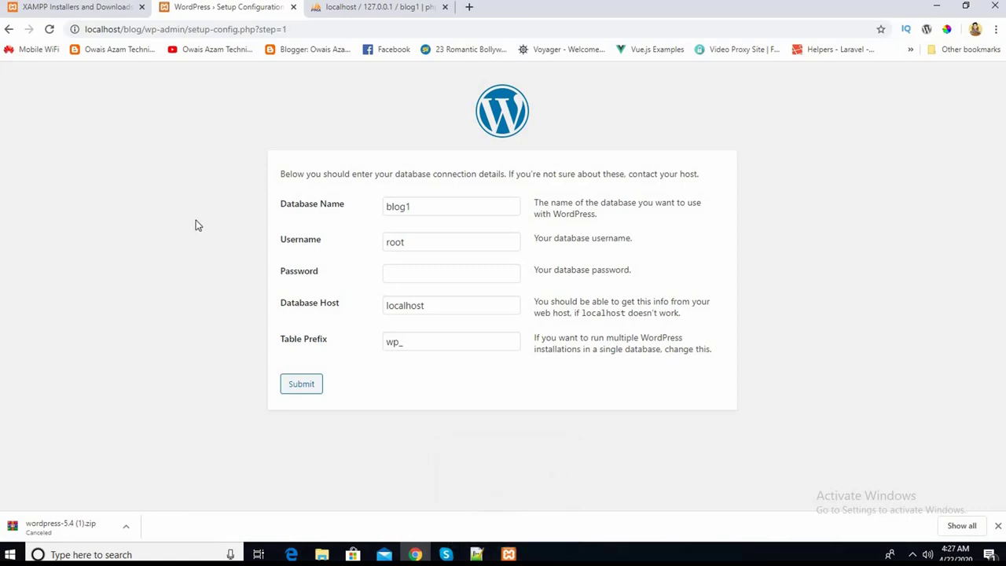
- Review the fields, keeping host localhost and prefix wp_, then switch to phpMyAdmin
{"action": "left_click", "coordinate": [453, 241]}
{"action": "left_click", "coordinate": [427, 271]}
{"action": "left_click", "coordinate": [427, 241]}
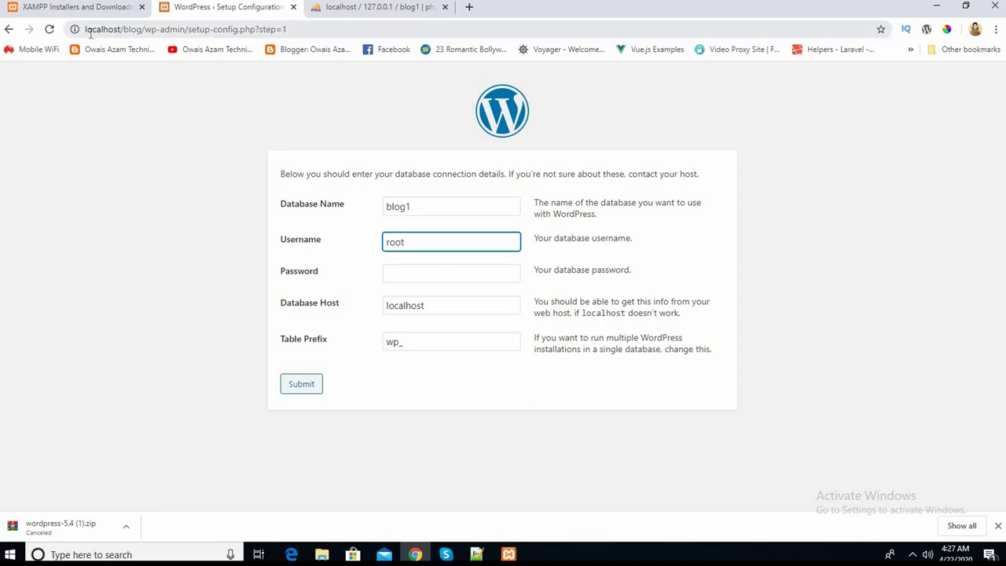
{"action": "left_click", "coordinate": [478, 306]}
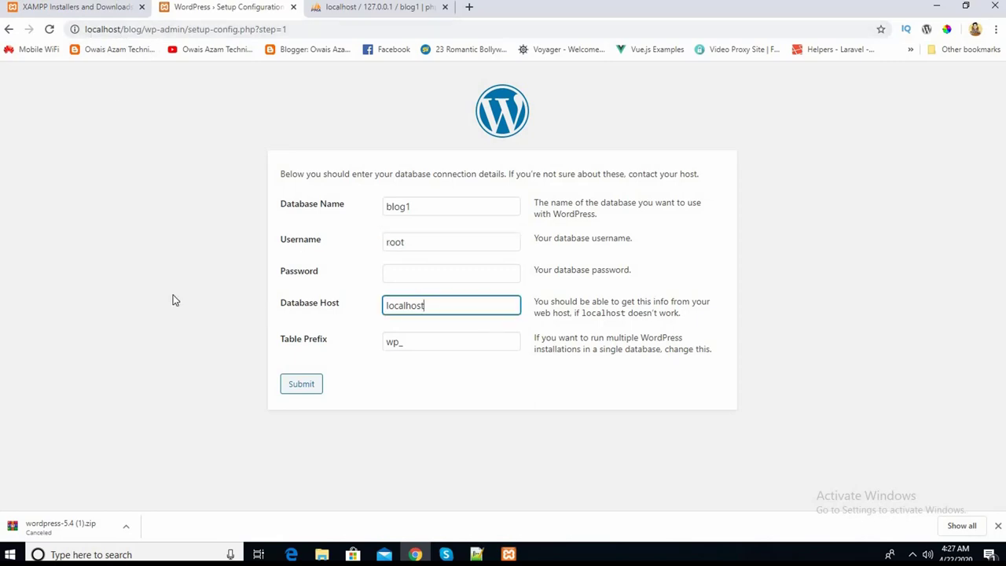
{"action": "left_click", "coordinate": [407, 345]}
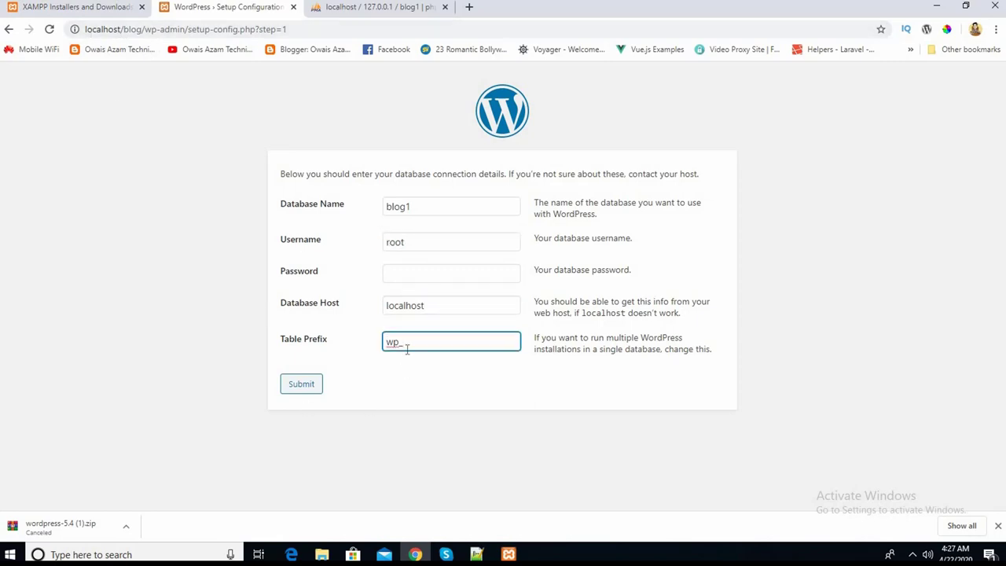
{"action": "left_click", "coordinate": [358, 9]}
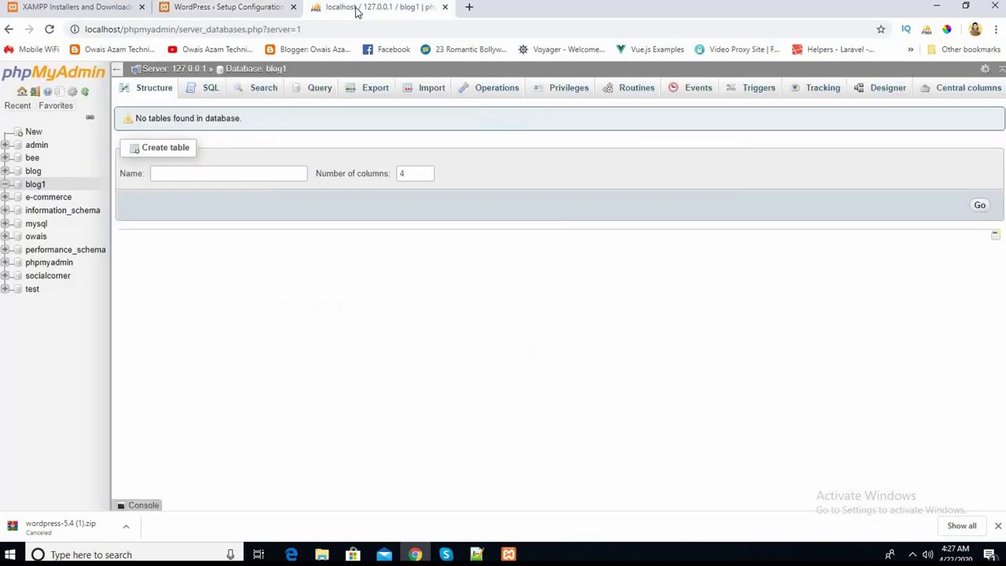
- Compare the blog database's 12 wp_ tables with the setup form's localhost host and wp_ prefix
{"action": "left_click", "coordinate": [33, 174]}
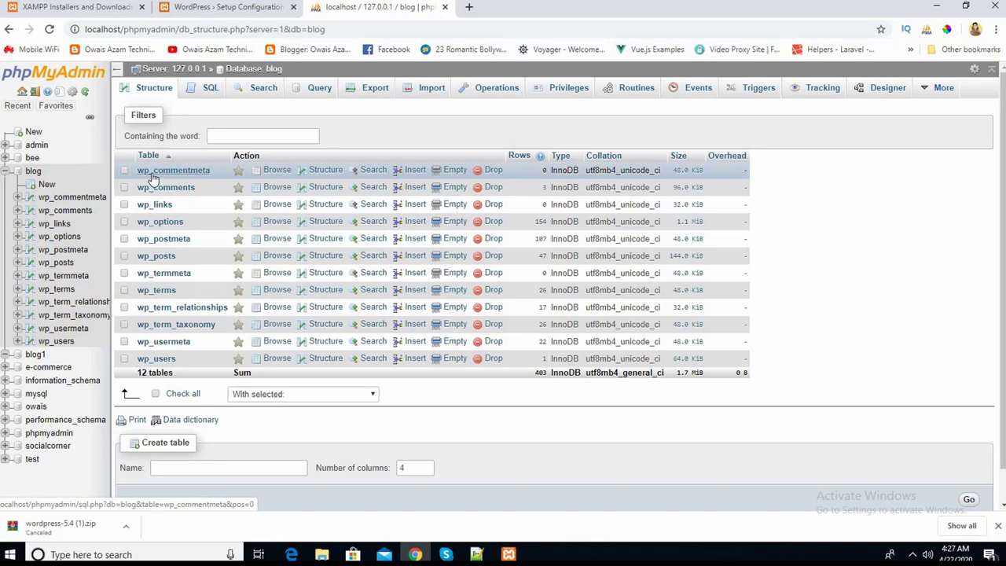
{"action": "left_click", "coordinate": [220, 7]}
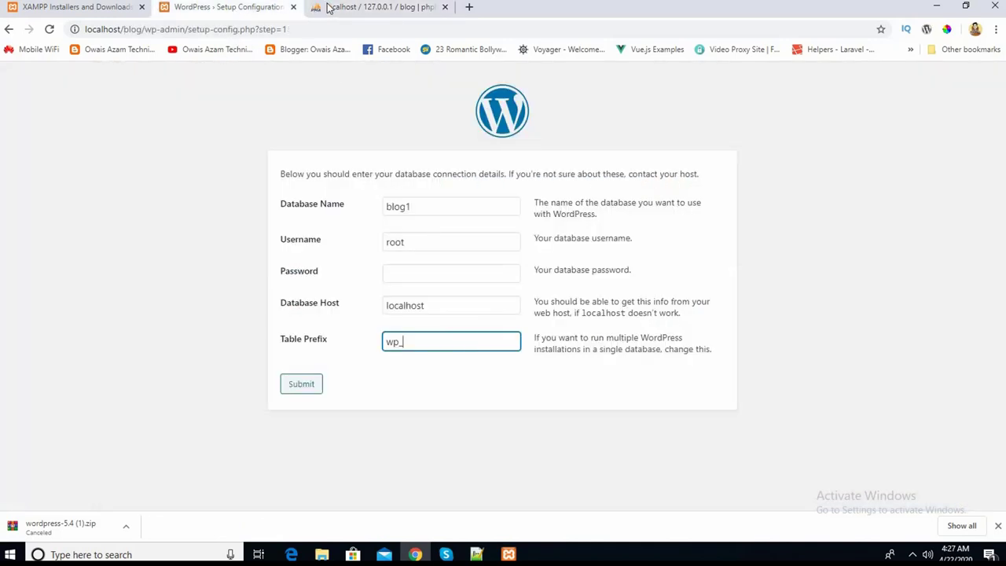
{"action": "left_click", "coordinate": [330, 8]}
{"action": "left_click", "coordinate": [248, 7]}
{"action": "left_click", "coordinate": [348, 8]}
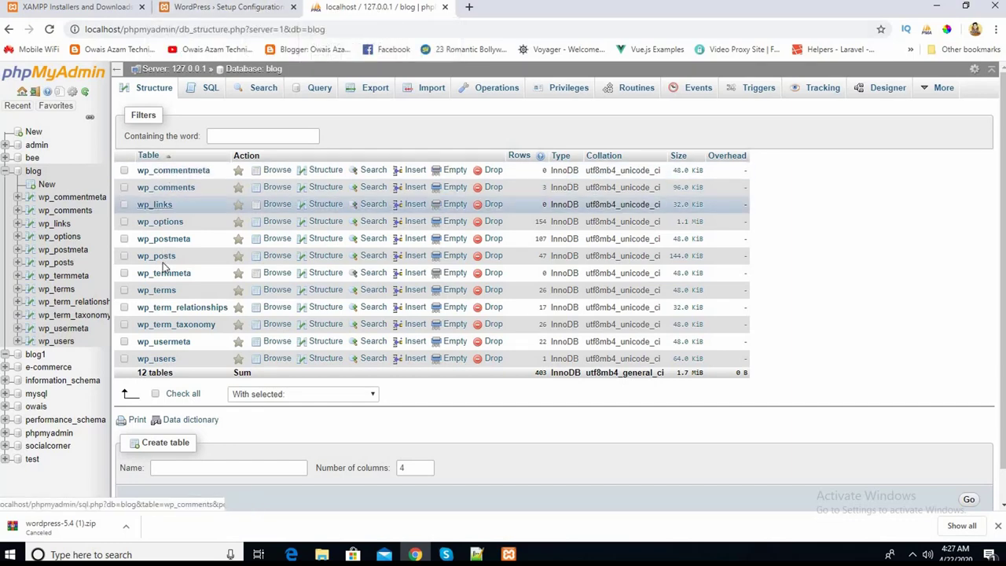
{"action": "left_click", "coordinate": [227, 10]}
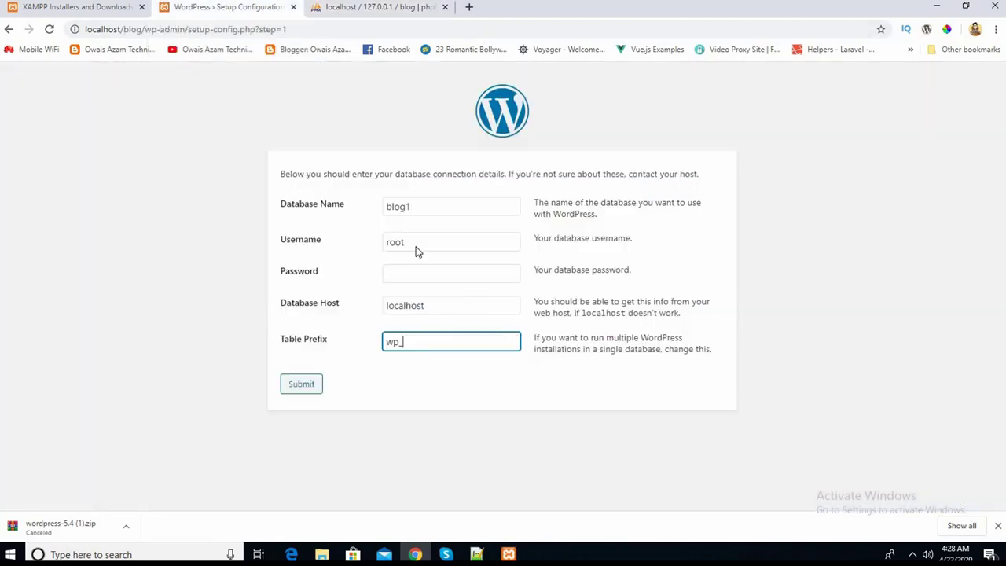
- Submit the database connection details and run the installation to reach the Welcome page
{"action": "left_click", "coordinate": [300, 385]}
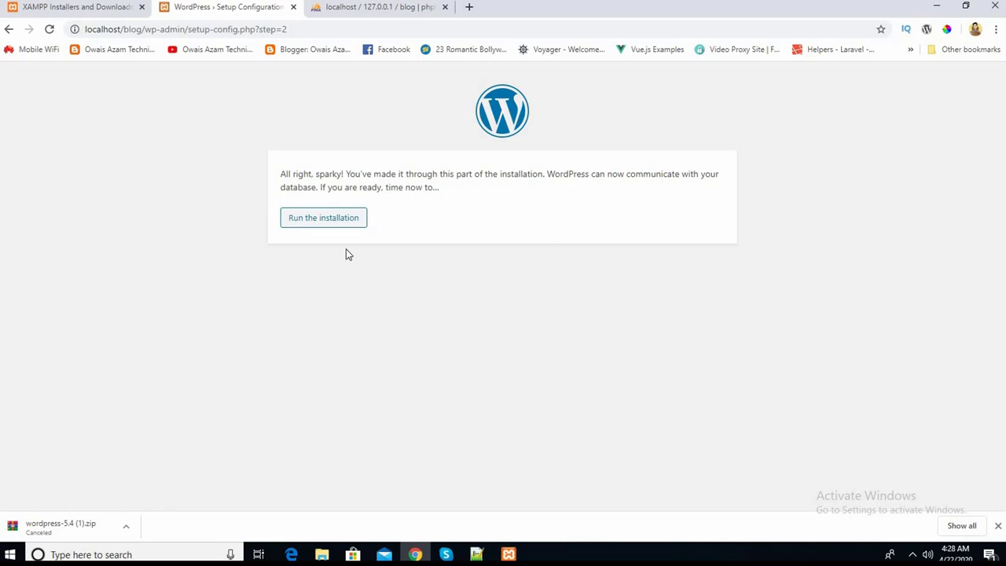
{"action": "left_click", "coordinate": [309, 224]}
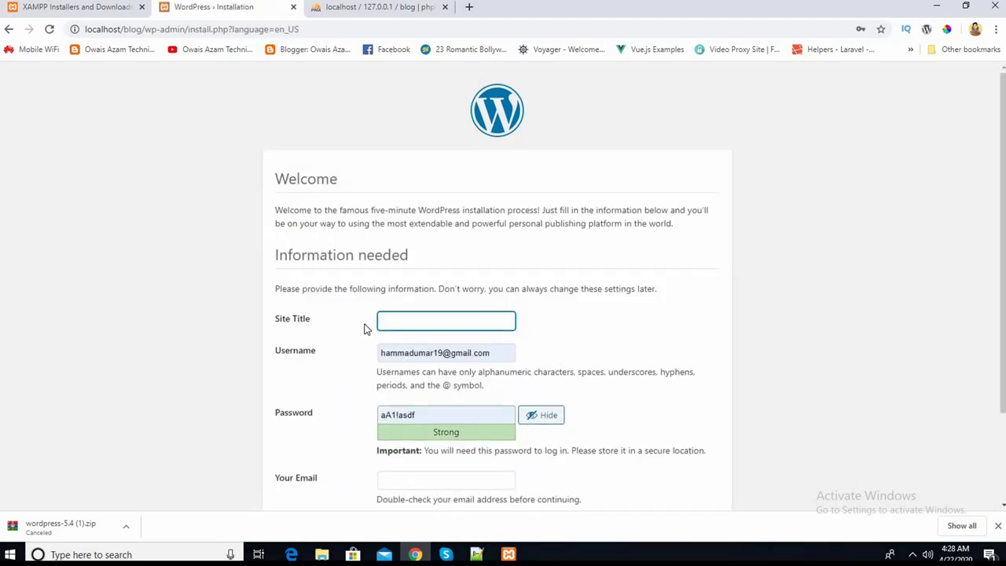
- Enter 'Blog' as the Site Title on the install form
{"action": "scroll", "coordinate": [196, 252], "scroll_direction": "down", "scroll_amount": 2}
{"action": "scroll", "coordinate": [196, 252], "scroll_direction": "up", "scroll_amount": 1}
{"action": "scroll", "coordinate": [196, 252], "scroll_direction": "down", "scroll_amount": 1}
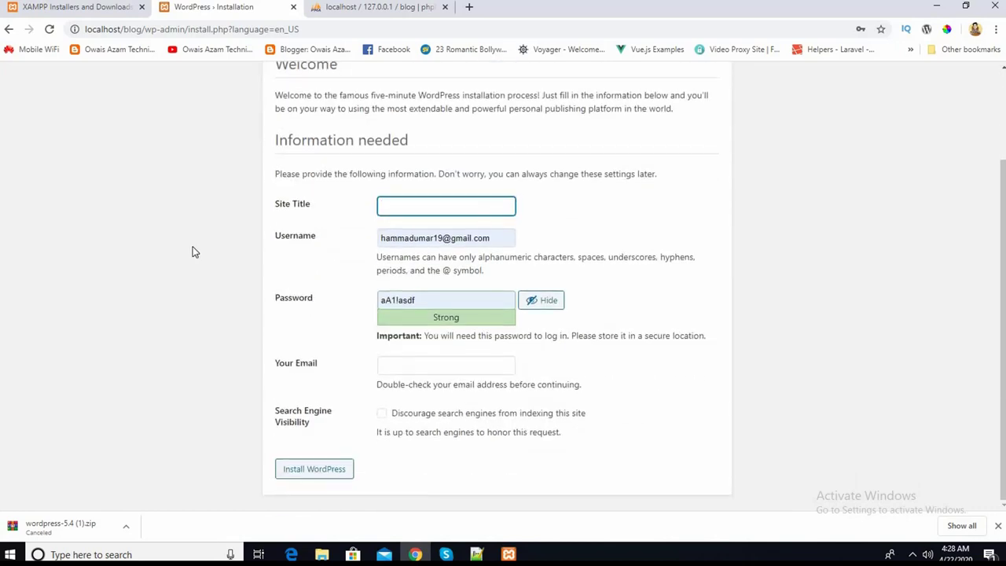
{"action": "scroll", "coordinate": [195, 251], "scroll_direction": "up", "scroll_amount": 1}
{"action": "scroll", "coordinate": [196, 251], "scroll_direction": "down", "scroll_amount": 1}
{"action": "type", "text": "Blog"}
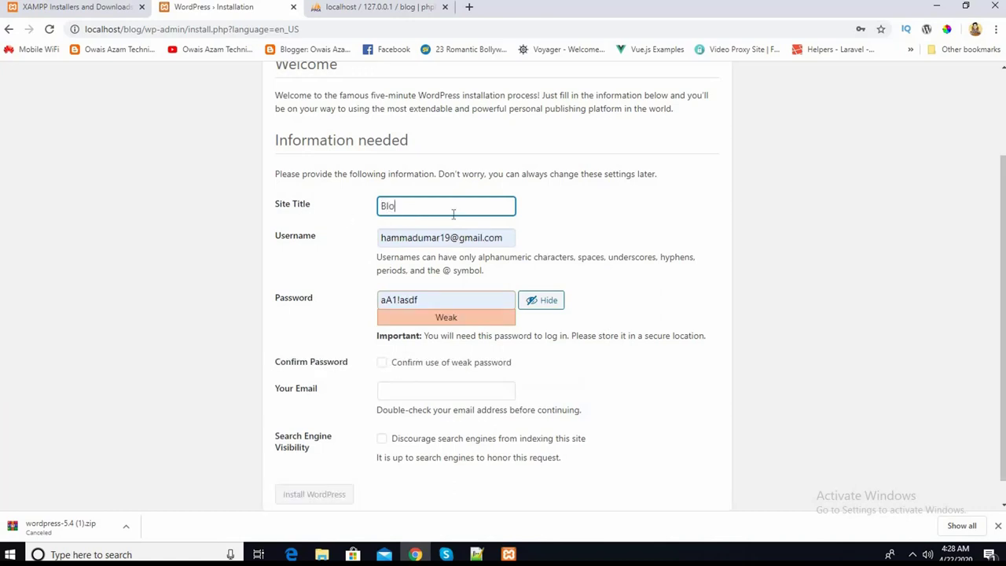
- Replace the prefilled admin Username with the admin's e-mail address
{"action": "left_click", "coordinate": [507, 237]}
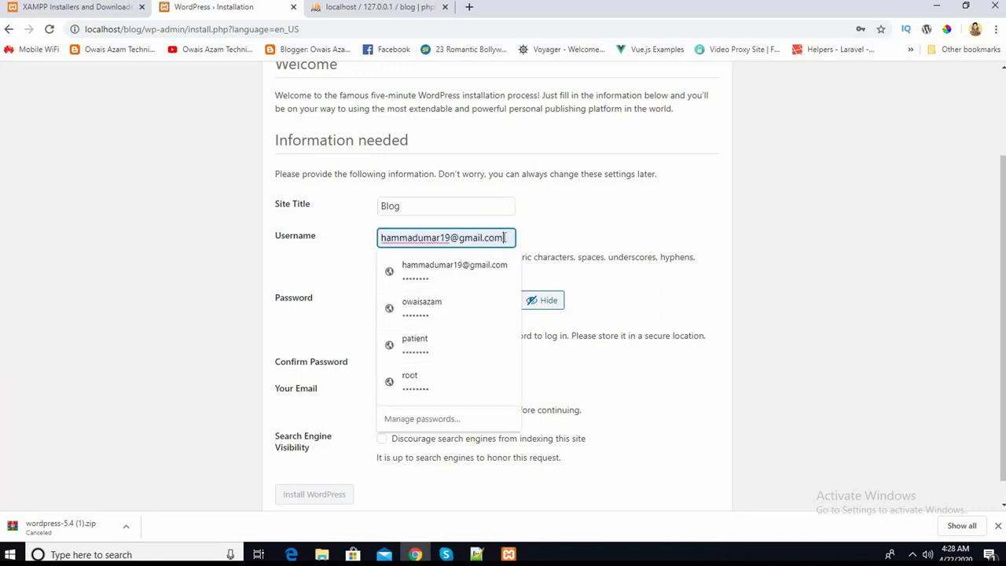
{"action": "key", "text": "BackSpace"}
{"action": "key", "text": "BackSpace"}
{"action": "key", "text": "BackSpace"}
{"action": "key", "text": "BackSpace"}
{"action": "key", "text": "BackSpace"}
{"action": "key", "text": "BackSpace"}
{"action": "key", "text": "BackSpace"}
{"action": "key", "text": "BackSpace"}
{"action": "key", "text": "BackSpace"}
{"action": "key", "text": "BackSpace"}
{"action": "key", "text": "BackSpace"}
{"action": "key", "text": "BackSpace"}
{"action": "key", "text": "BackSpace"}
{"action": "key", "text": "BackSpace"}
{"action": "key", "text": "BackSpace"}
{"action": "key", "text": "BackSpace"}
{"action": "key", "text": "BackSpace"}
{"action": "key", "text": "BackSpace"}
{"action": "key", "text": "BackSpace"}
{"action": "key", "text": "BackSpace"}
{"action": "key", "text": "BackSpace"}
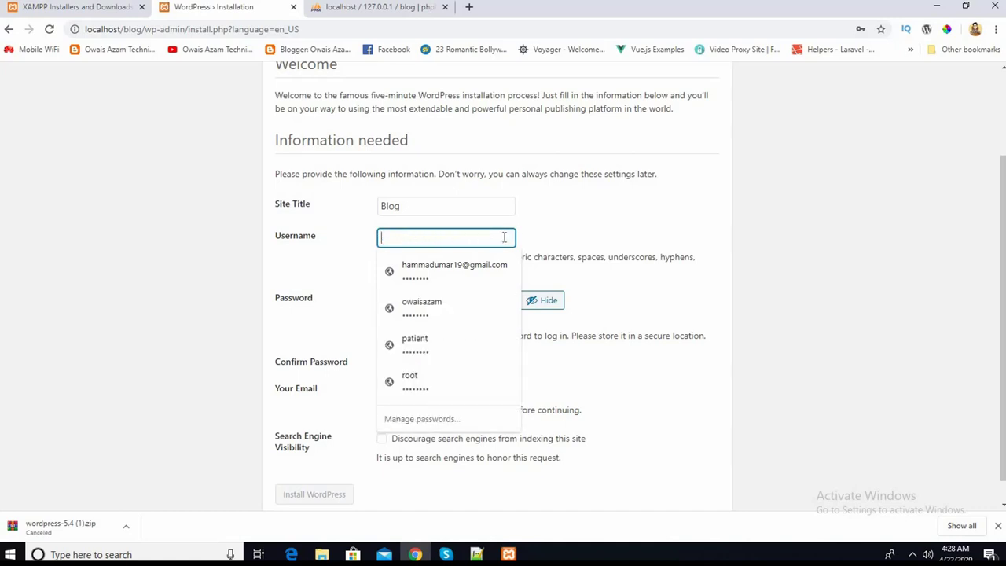
{"action": "type", "text": "i"}
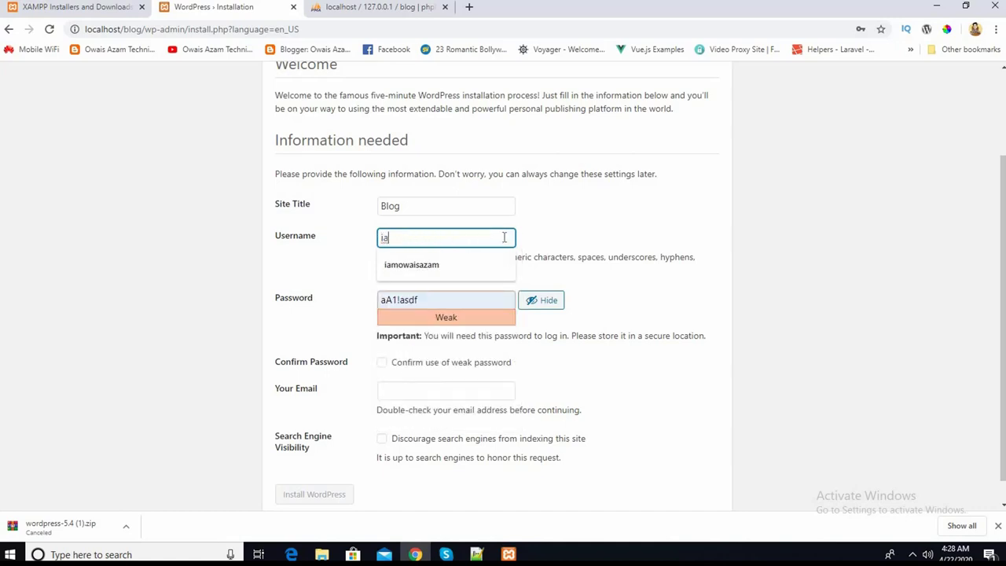
{"action": "key", "text": "BackSpace"}
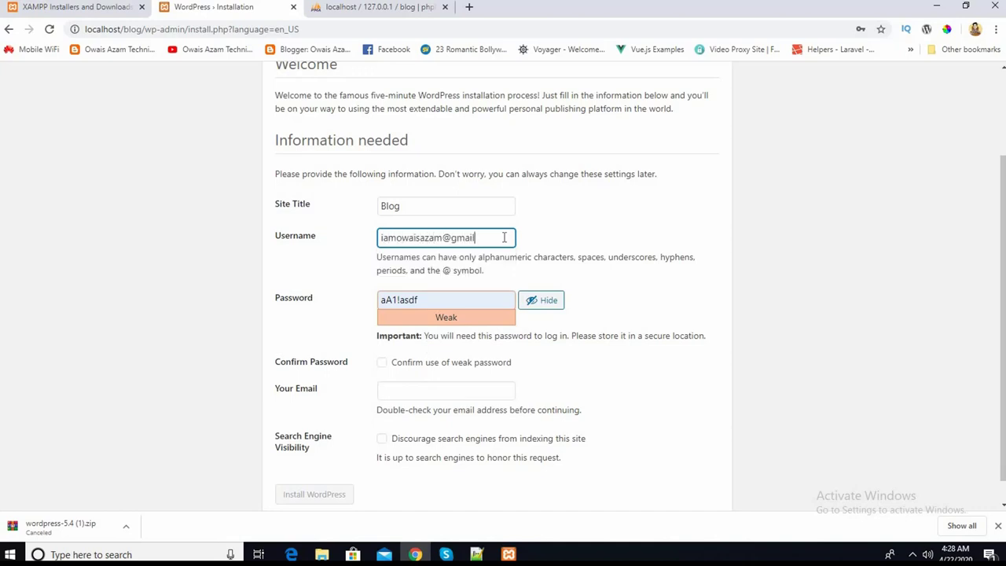
{"action": "left_click", "coordinate": [399, 318]}
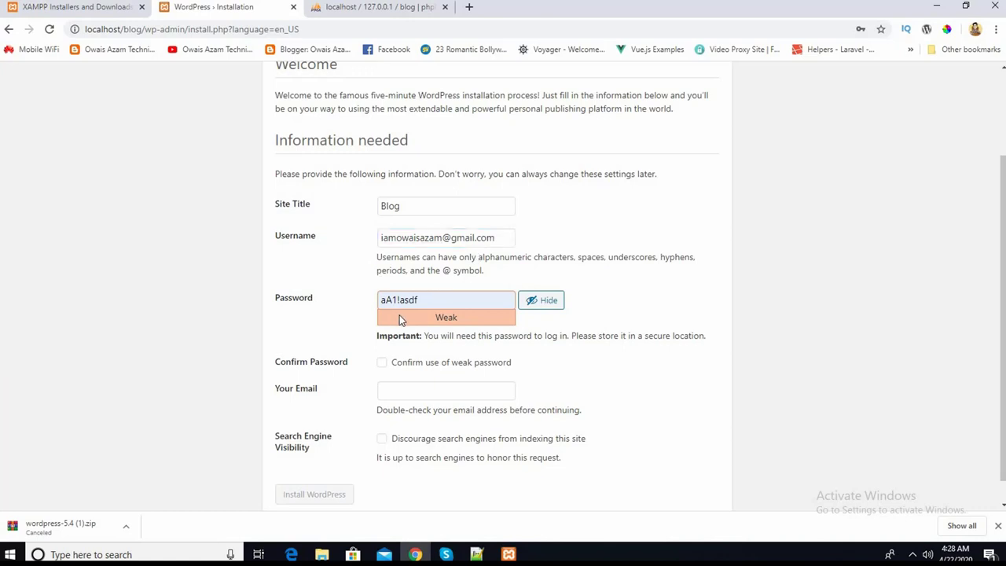
- Set a new admin password and confirm use of the weak password
{"action": "left_click", "coordinate": [420, 299]}
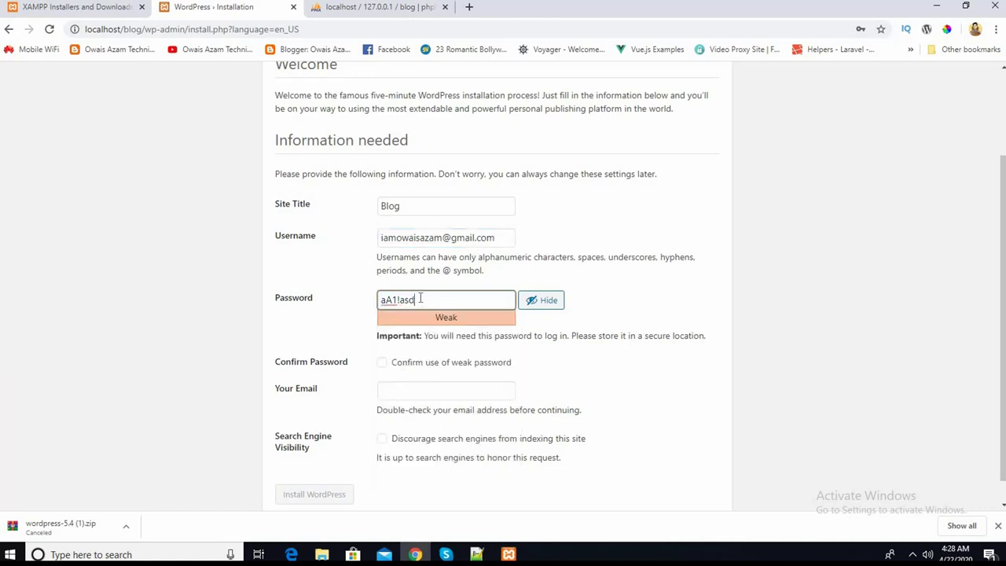
{"action": "key", "text": "ctrl+a"}
{"action": "key", "text": "BackSpace"}
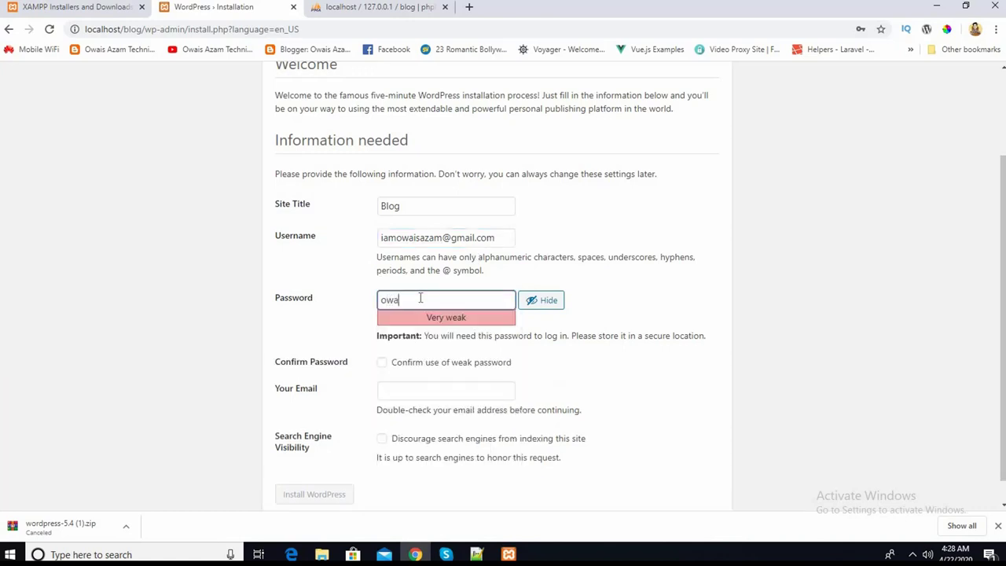
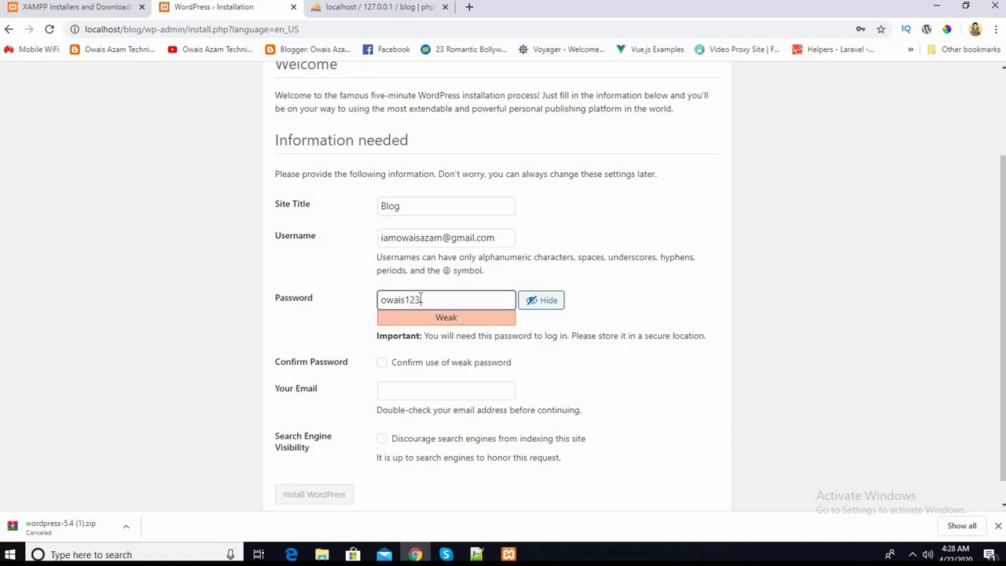
{"action": "left_click", "coordinate": [381, 366]}
{"action": "scroll", "coordinate": [556, 344], "scroll_direction": "down", "scroll_amount": 1}
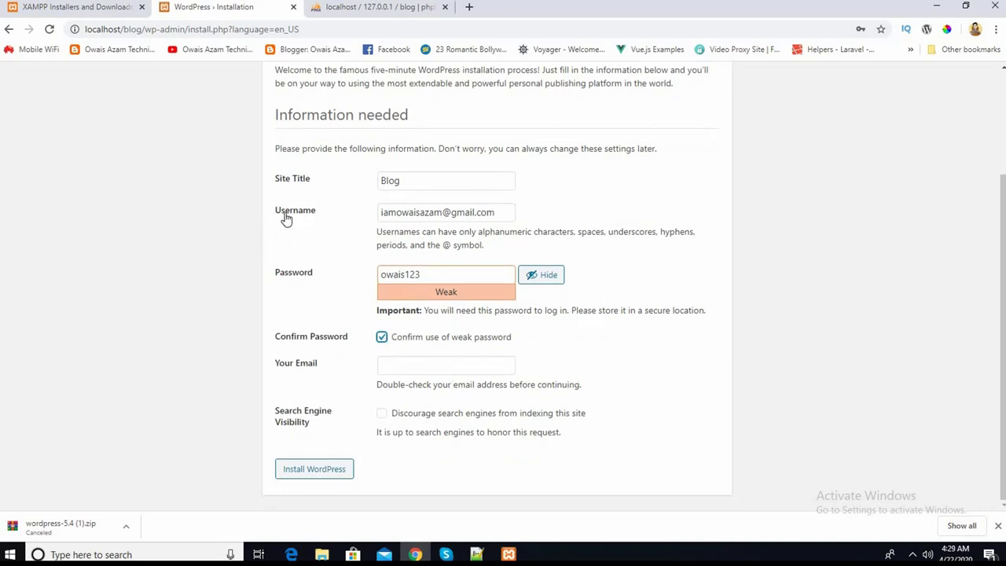
- Change the Username to a plain name without the e-mail domain
{"action": "left_click", "coordinate": [503, 212]}
{"action": "left_click_drag", "start_coordinate": [404, 209], "coordinate": [434, 212]}
{"action": "key", "text": "BackSpace"}
{"action": "key", "text": "BackSpace"}
{"action": "key", "text": "BackSpace"}
{"action": "key", "text": "BackSpace"}
{"action": "key", "text": "BackSpace"}
{"action": "key", "text": "BackSpace"}
{"action": "key", "text": "BackSpace"}
{"action": "key", "text": "BackSpace"}
{"action": "key", "text": "BackSpace"}
{"action": "key", "text": "BackSpace"}
{"action": "key", "text": "BackSpace"}
{"action": "key", "text": "BackSpace"}
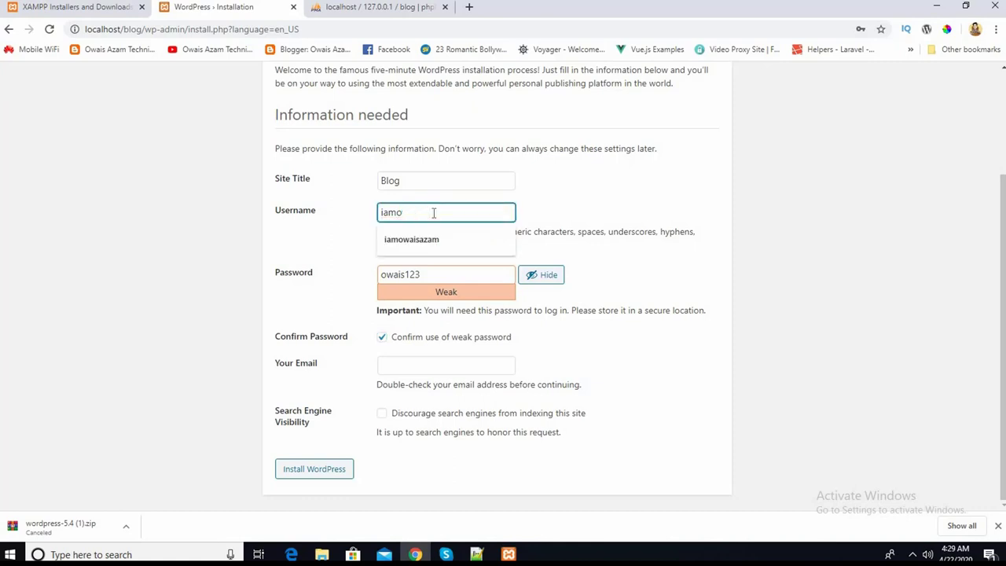
{"action": "type", "text": "owaisa"}
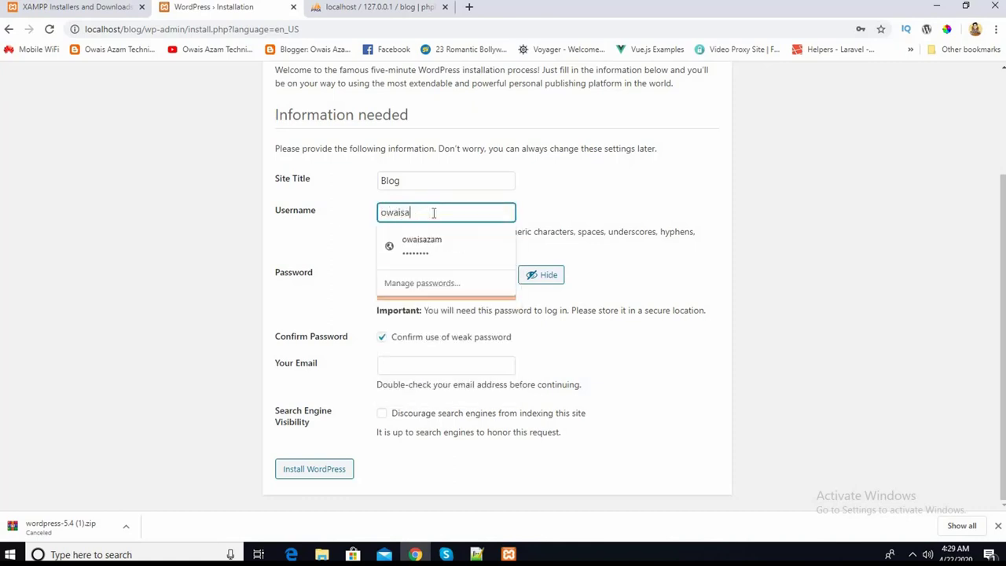
{"action": "type", "text": "zam"}
{"action": "left_click", "coordinate": [312, 225]}
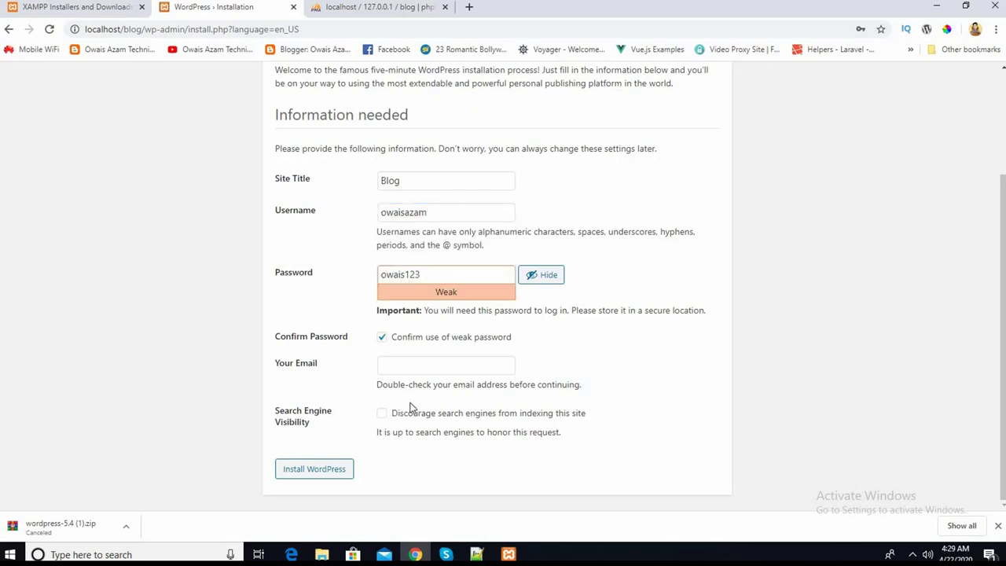
- Fill in the saved admin e-mail, discourage search engine indexing, and install WordPress
{"action": "left_click", "coordinate": [410, 367]}
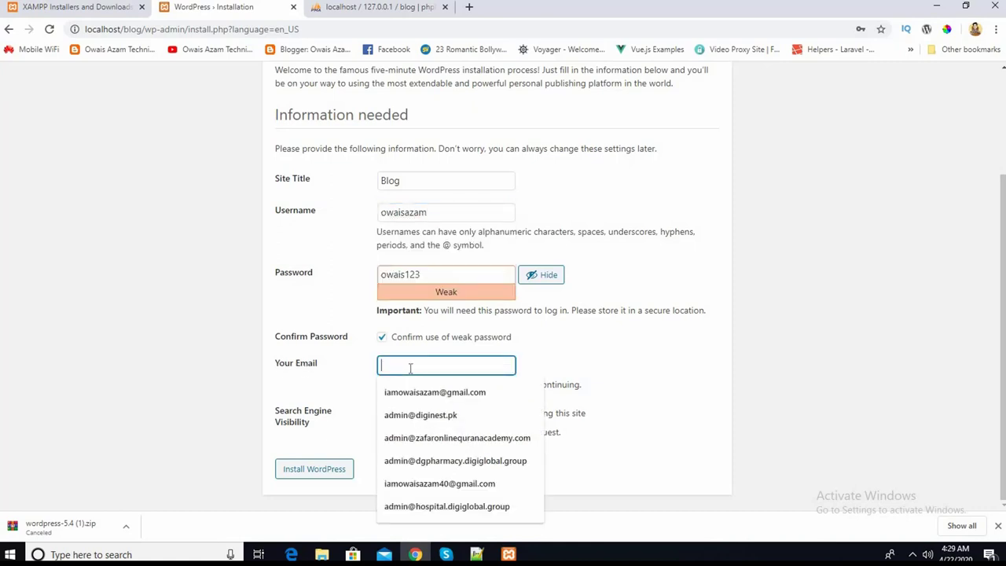
{"action": "left_click", "coordinate": [427, 393]}
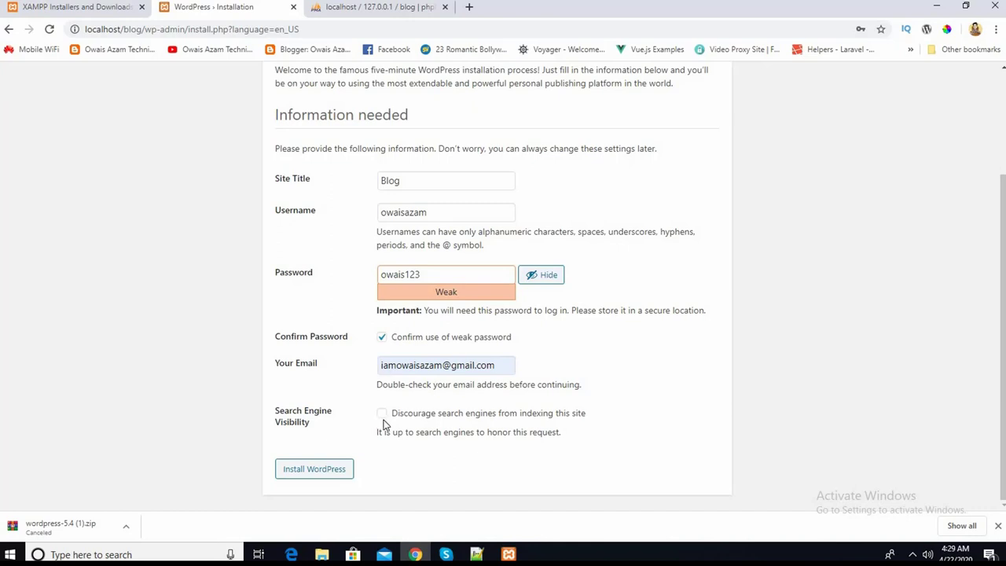
{"action": "left_click", "coordinate": [384, 416]}
{"action": "left_click", "coordinate": [305, 470]}
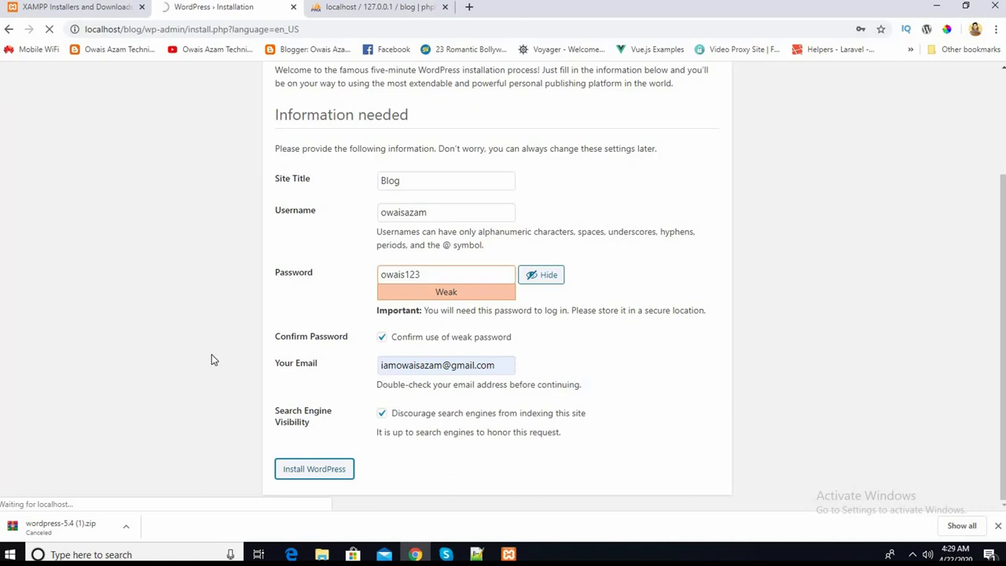
- Copy the admin username from the Success page, then go to Log In
{"action": "scroll", "coordinate": [210, 360], "scroll_direction": "up", "scroll_amount": 2}
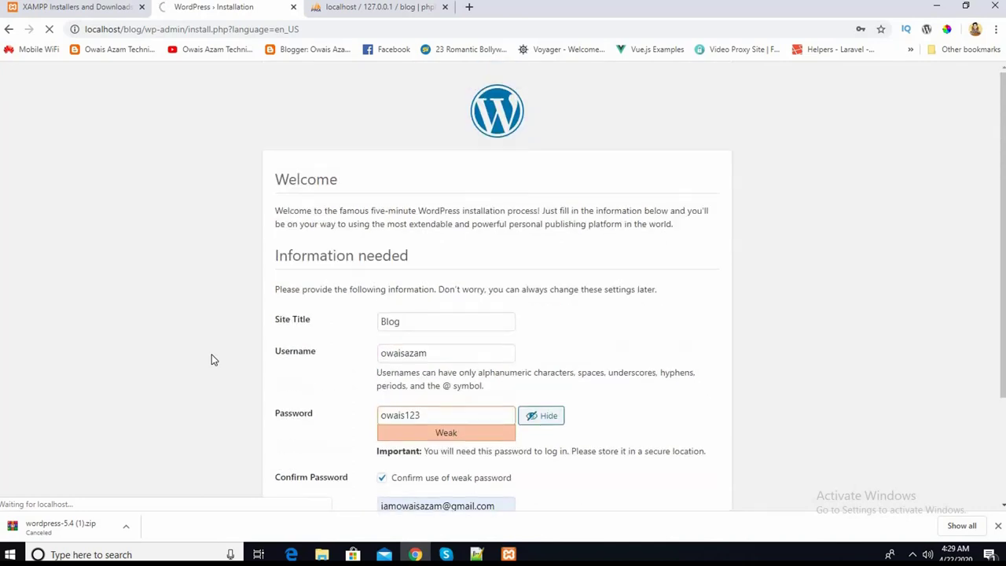
{"action": "scroll", "coordinate": [210, 360], "scroll_direction": "down", "scroll_amount": 2}
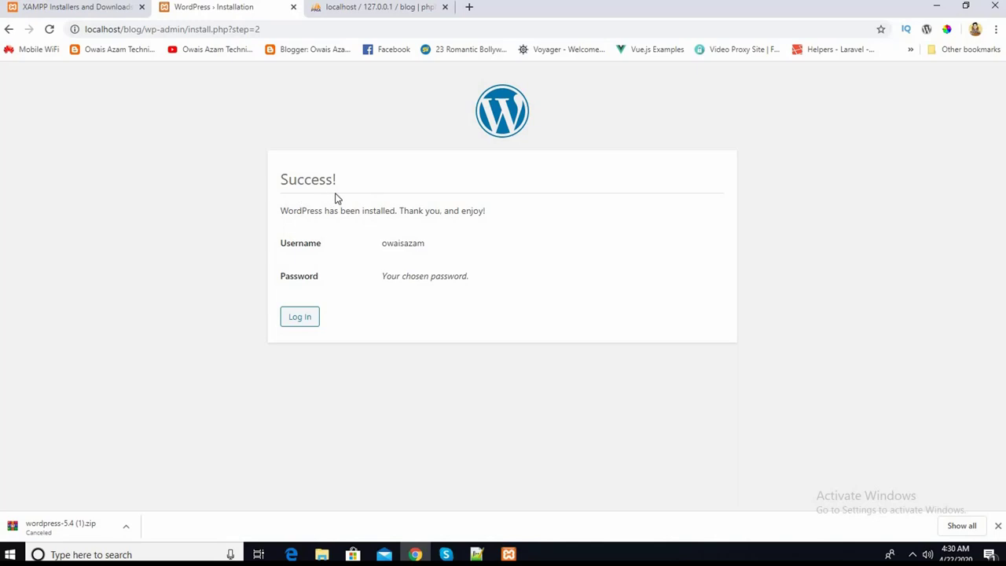
{"action": "double_click", "coordinate": [407, 244]}
{"action": "right_click", "coordinate": [408, 244]}
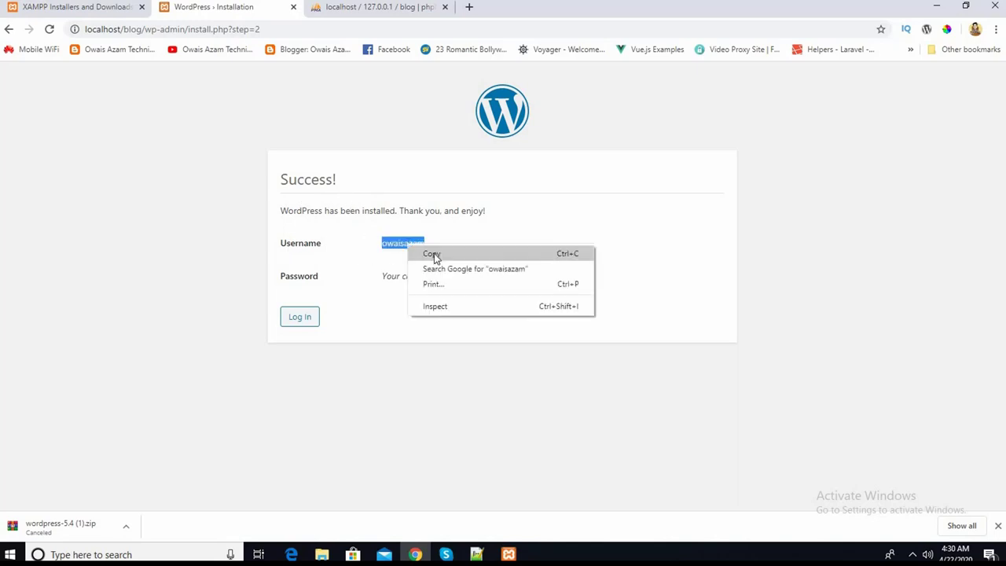
{"action": "left_click", "coordinate": [432, 254]}
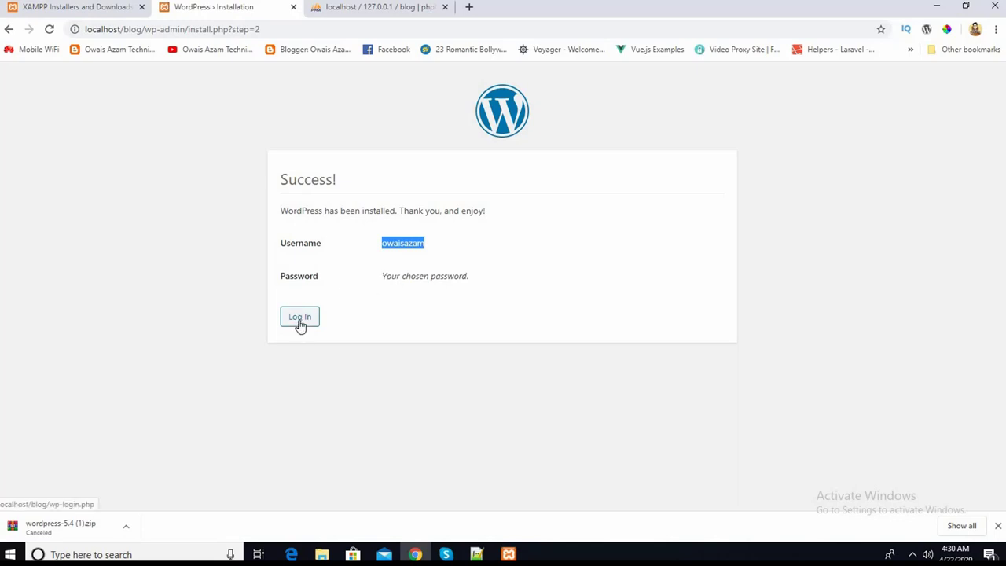
{"action": "left_click", "coordinate": [299, 320]}
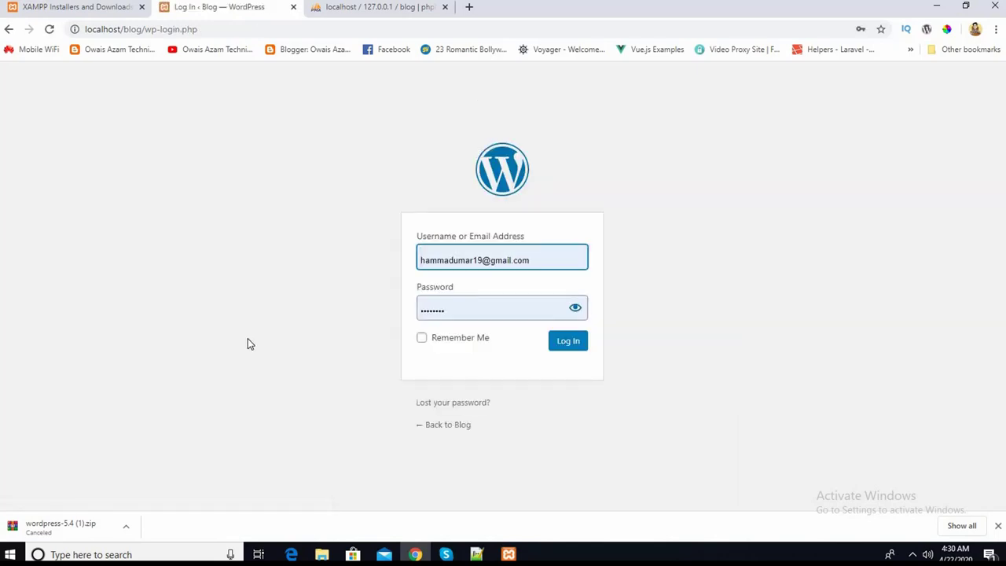
- Trim wp-login.php from the address and load localhost/blog/
{"action": "left_click", "coordinate": [135, 33]}
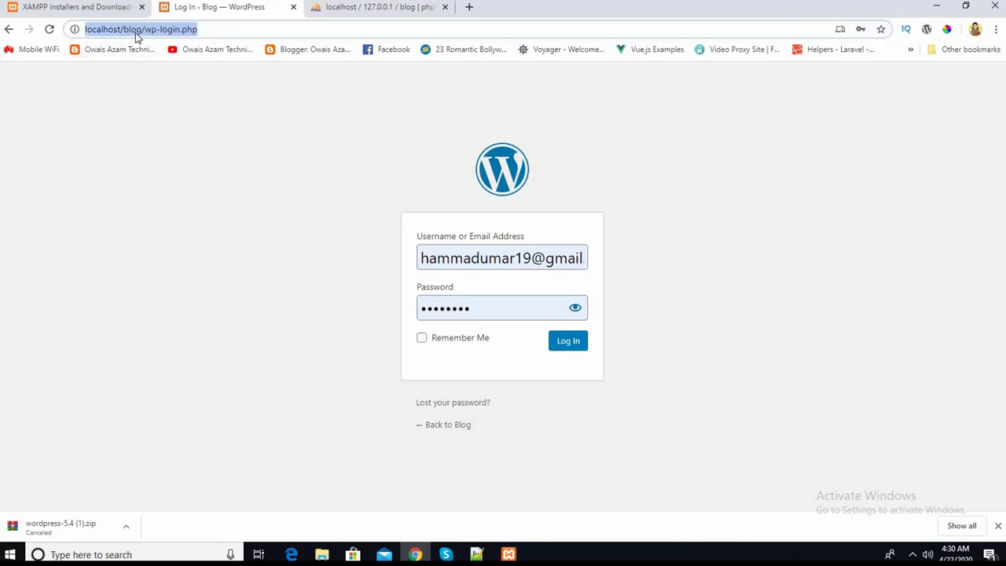
{"action": "key", "text": "End"}
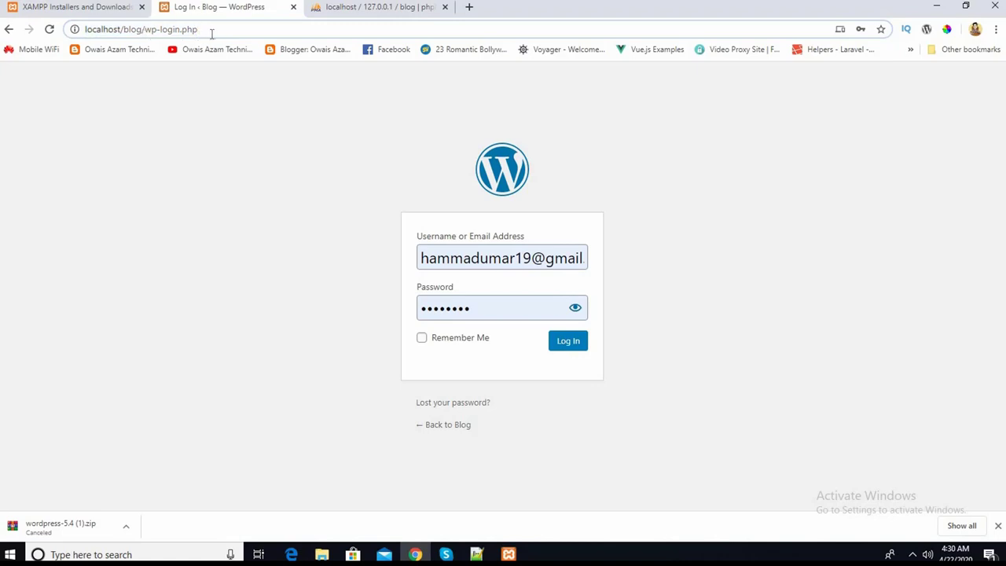
{"action": "left_click_drag", "start_coordinate": [197, 31], "coordinate": [146, 35]}
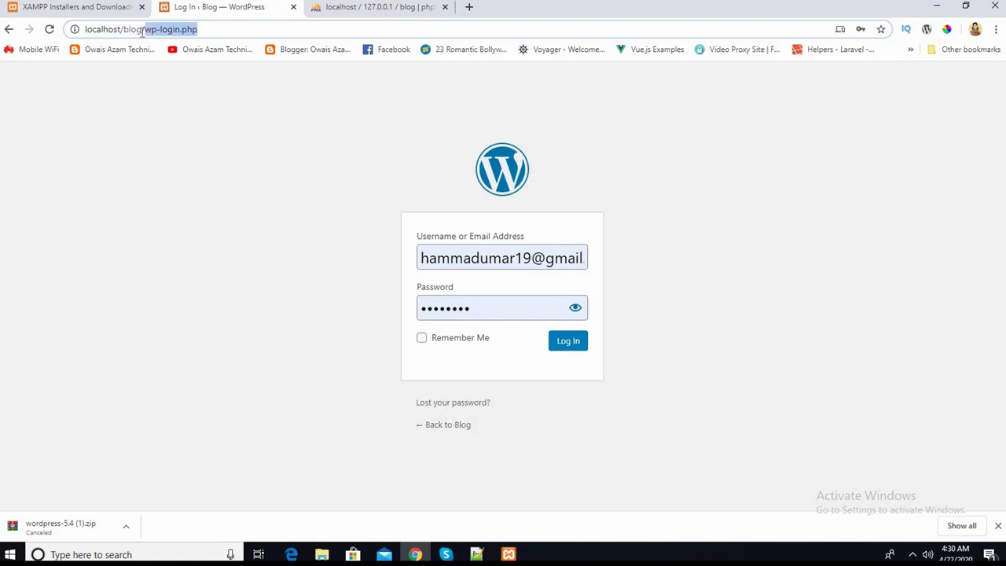
{"action": "key", "text": "BackSpace"}
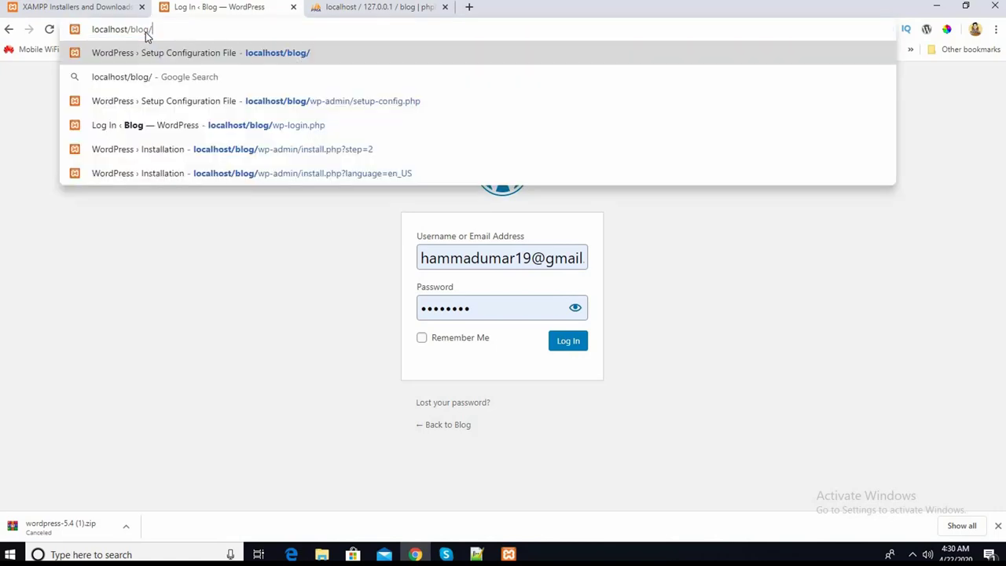
{"action": "key", "text": "Return"}
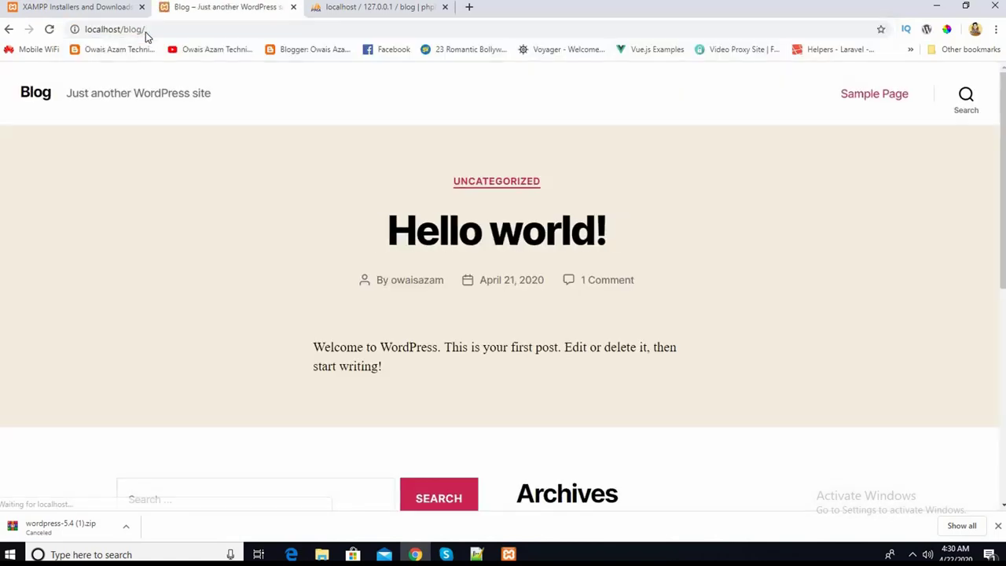
- Browse the Blog home page with its Hello world! post, reloading it via the Blog title
{"action": "scroll", "coordinate": [202, 303], "scroll_direction": "down", "scroll_amount": 5}
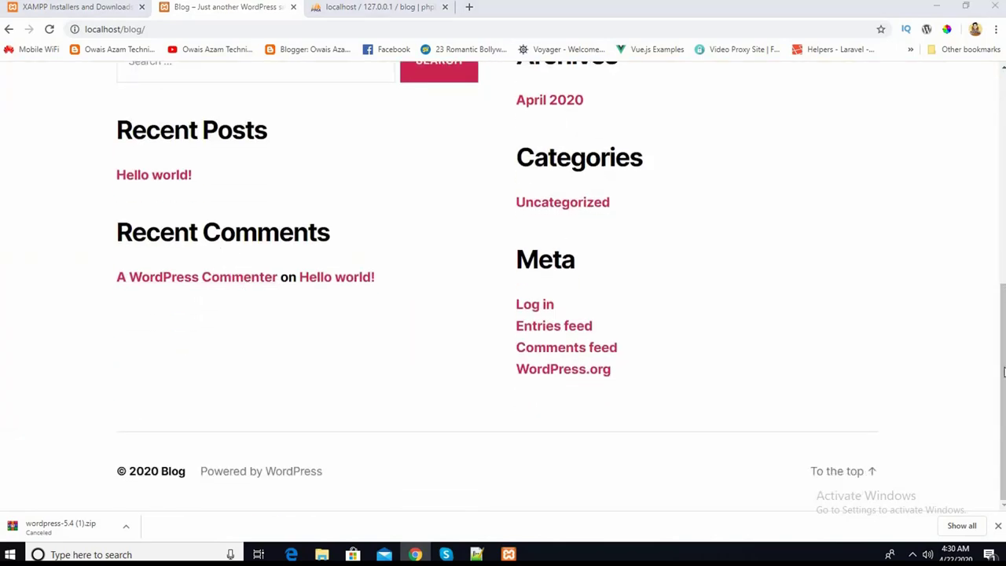
{"action": "left_click_drag", "start_coordinate": [1002, 371], "coordinate": [994, 134]}
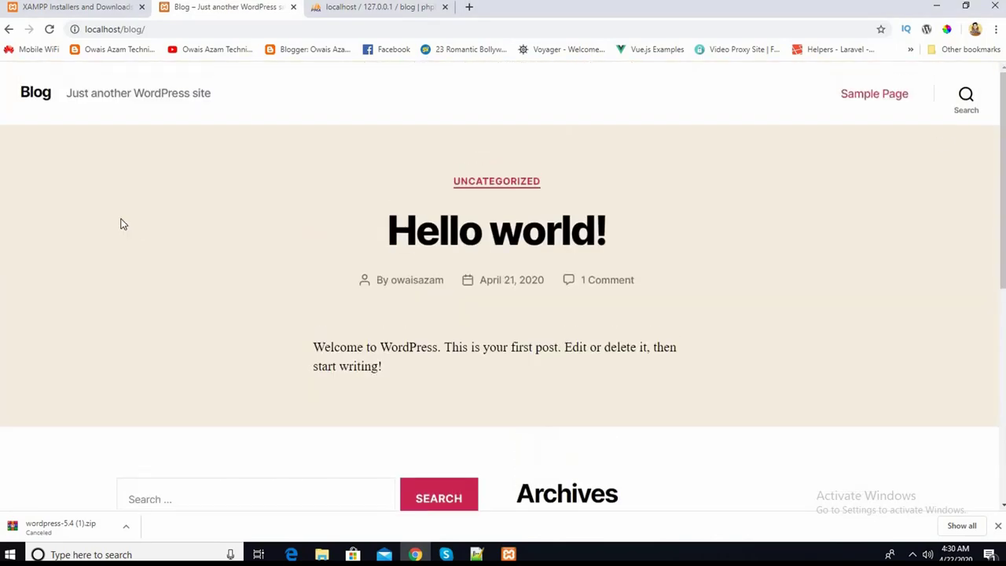
{"action": "scroll", "coordinate": [97, 259], "scroll_direction": "down", "scroll_amount": 5}
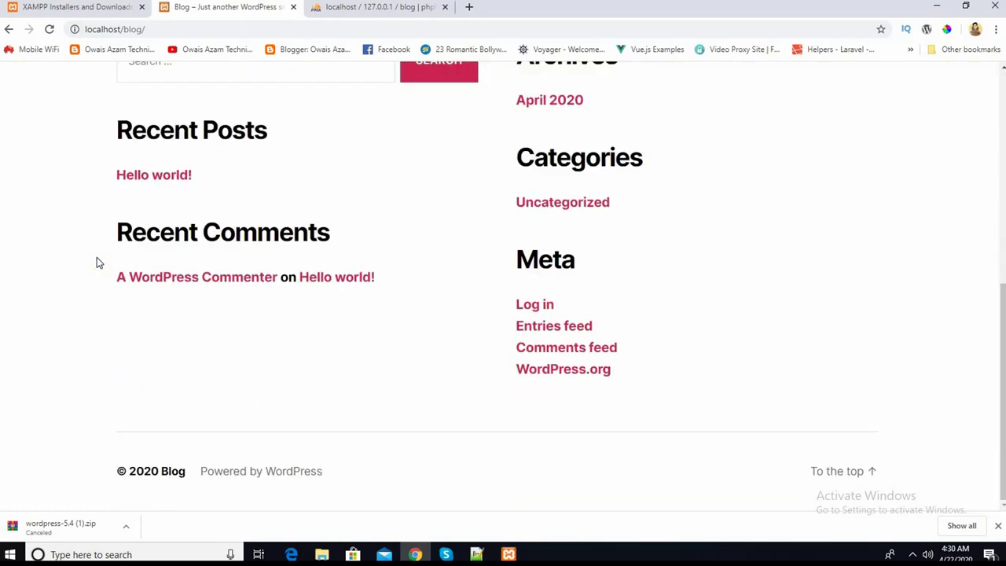
{"action": "scroll", "coordinate": [77, 318], "scroll_direction": "up", "scroll_amount": 6}
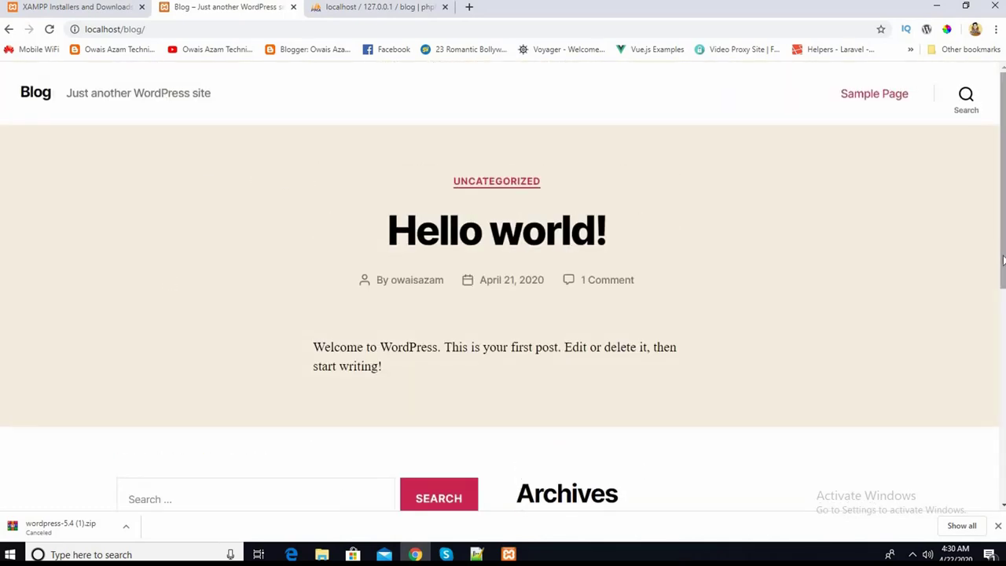
{"action": "left_click_drag", "start_coordinate": [1002, 259], "coordinate": [1002, 487]}
{"action": "scroll", "coordinate": [620, 264], "scroll_direction": "up", "scroll_amount": 6}
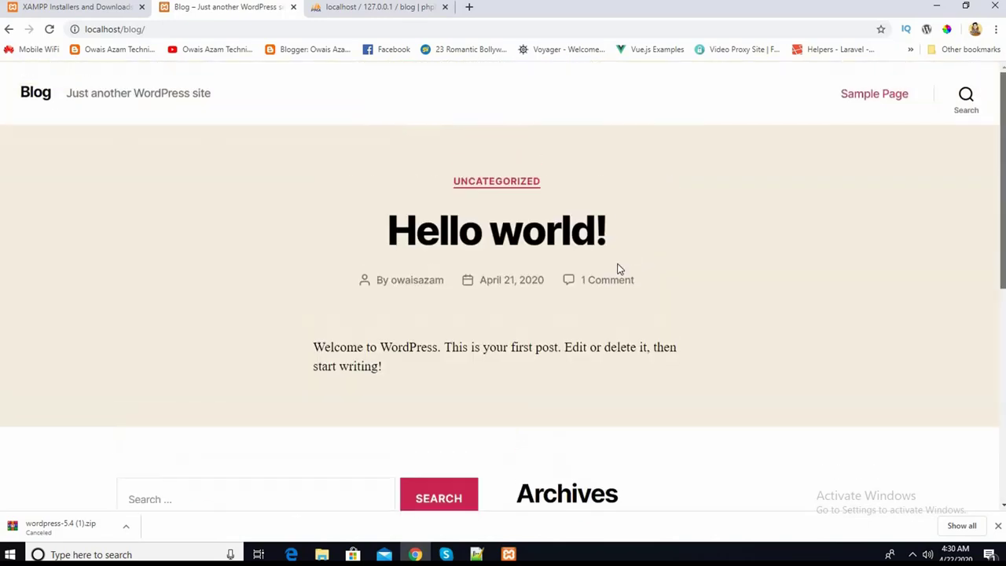
{"action": "left_click", "coordinate": [40, 102]}
{"action": "scroll", "coordinate": [196, 319], "scroll_direction": "down", "scroll_amount": 1}
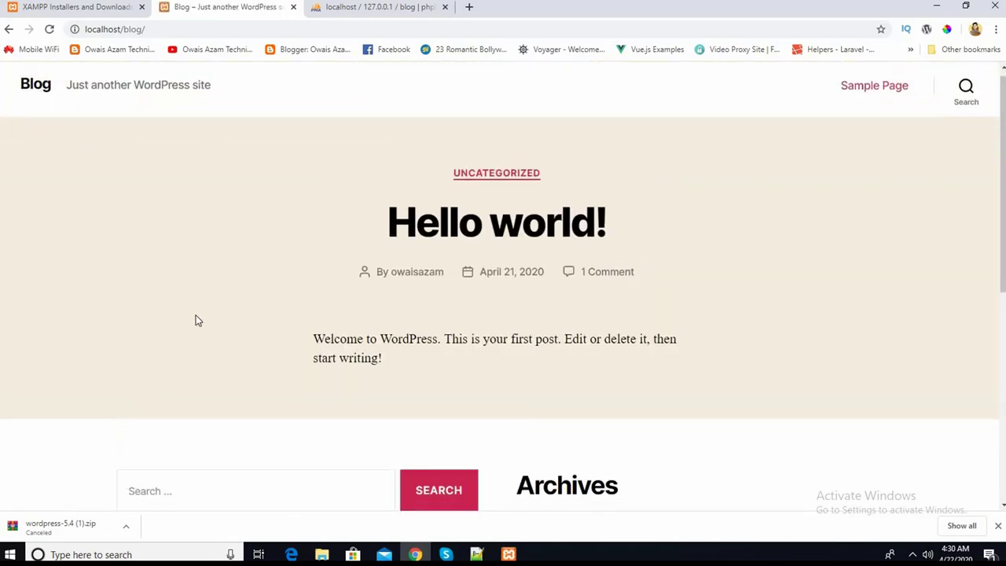
{"action": "scroll", "coordinate": [196, 319], "scroll_direction": "up", "scroll_amount": 1}
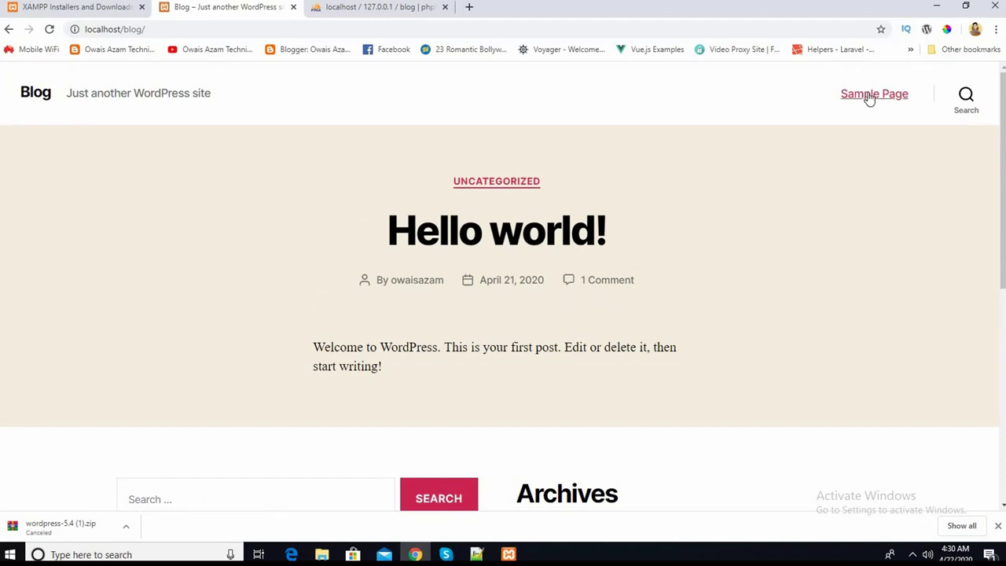
- Open Sample Page from the site header and scroll through its example text
{"action": "left_click", "coordinate": [866, 102]}
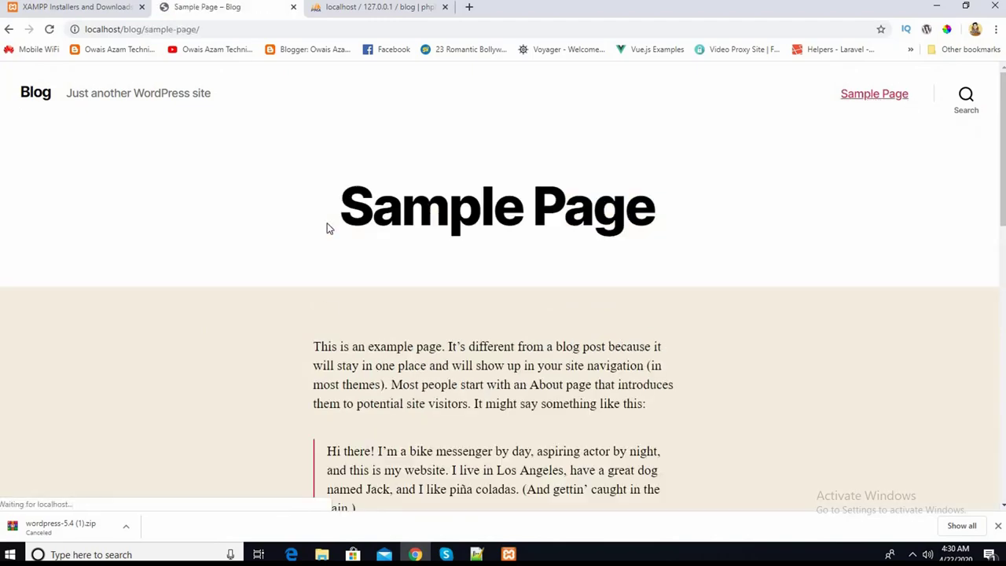
{"action": "scroll", "coordinate": [327, 341], "scroll_direction": "down", "scroll_amount": 1}
{"action": "scroll", "coordinate": [327, 340], "scroll_direction": "down", "scroll_amount": 3}
{"action": "scroll", "coordinate": [408, 231], "scroll_direction": "up", "scroll_amount": 3}
{"action": "scroll", "coordinate": [457, 265], "scroll_direction": "down", "scroll_amount": 9}
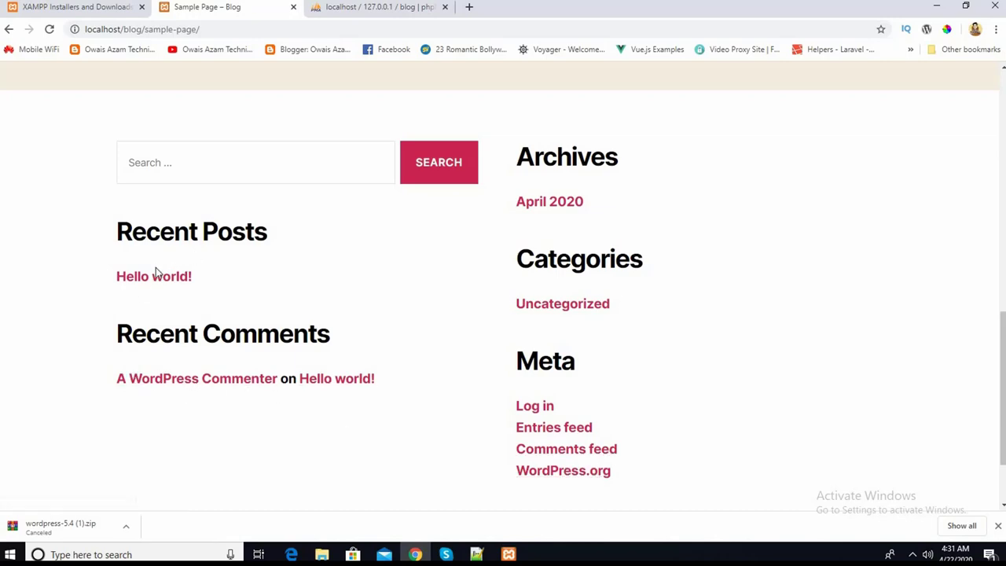
{"action": "scroll", "coordinate": [267, 163], "scroll_direction": "up", "scroll_amount": 10}
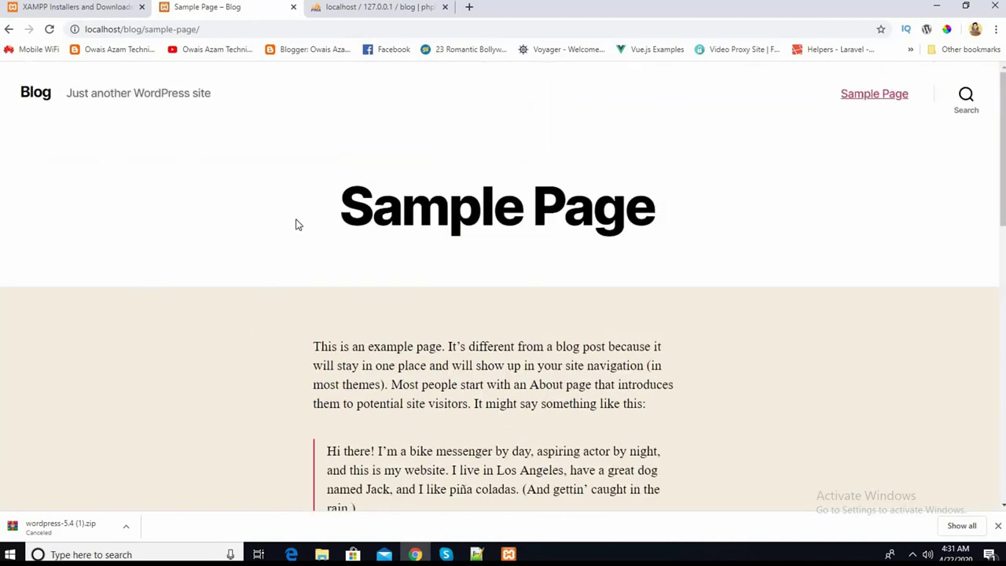
- Replace sample-page/ in the address with login to load localhost/blog/login
{"action": "left_click_drag", "start_coordinate": [198, 29], "coordinate": [144, 44]}
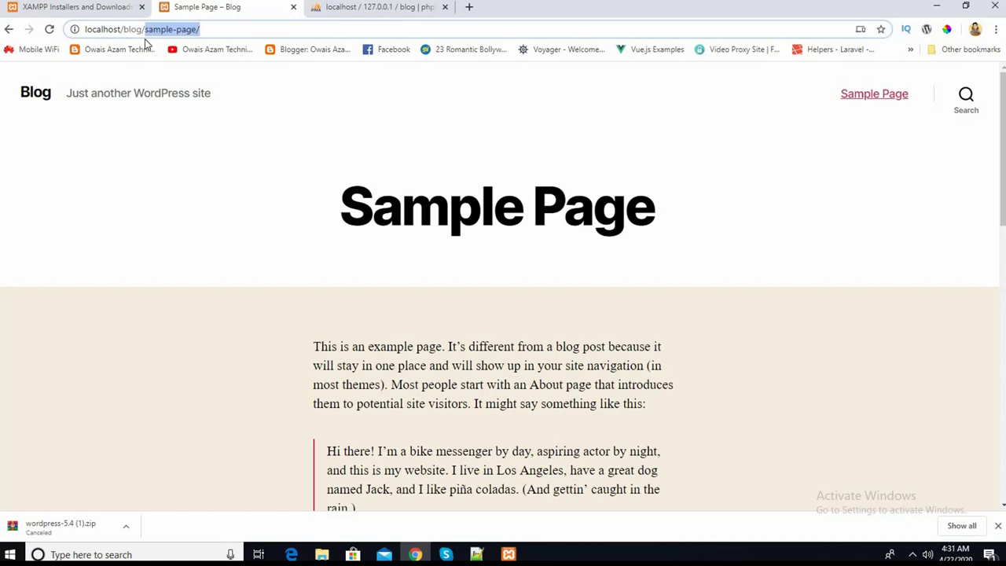
{"action": "key", "text": "BackSpace"}
{"action": "type", "text": "l"}
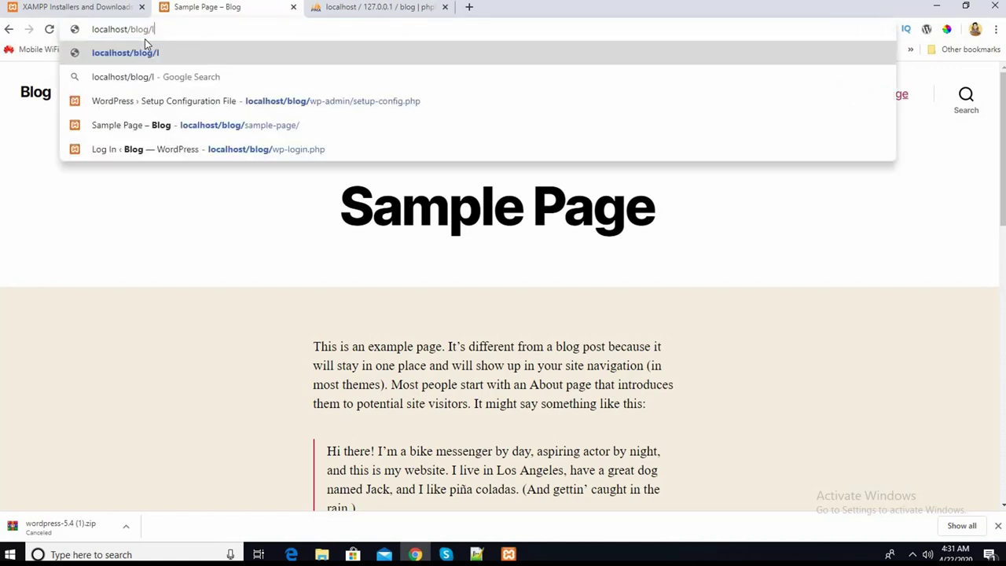
{"action": "type", "text": "ogin"}
{"action": "key", "text": "Return"}
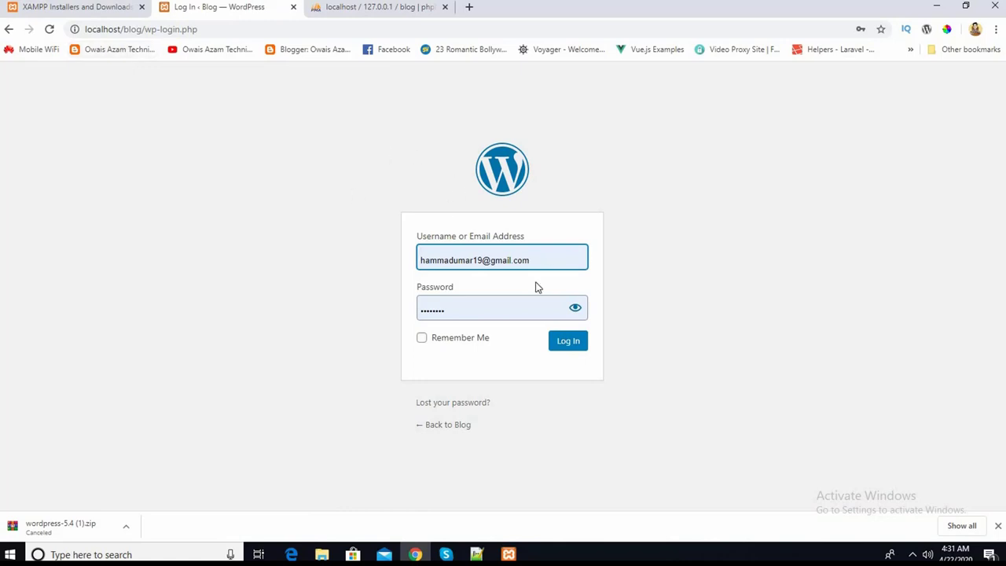
- Sign in with the admin's saved login, with Remember Me ticked
{"action": "left_click", "coordinate": [632, 304]}
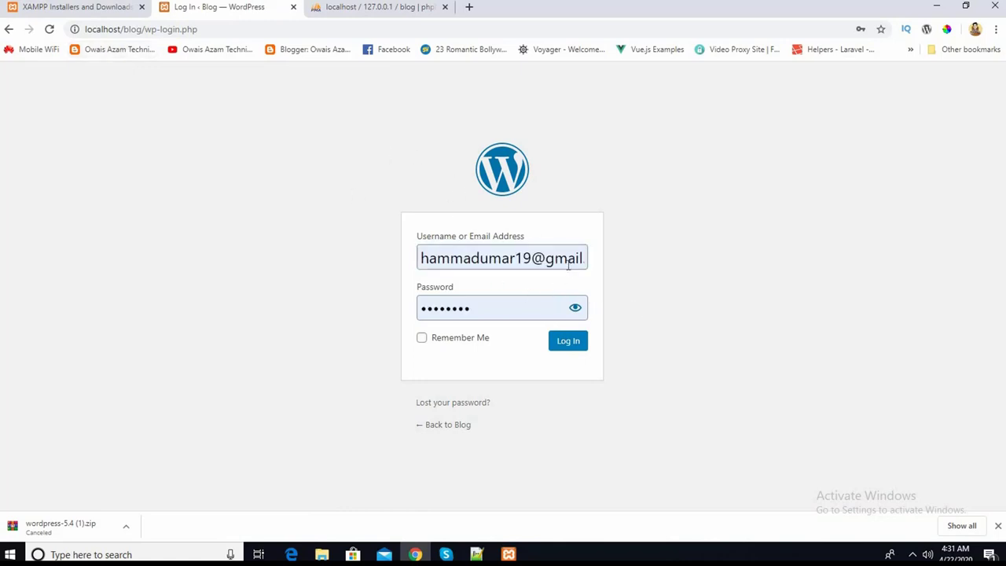
{"action": "double_click", "coordinate": [478, 258]}
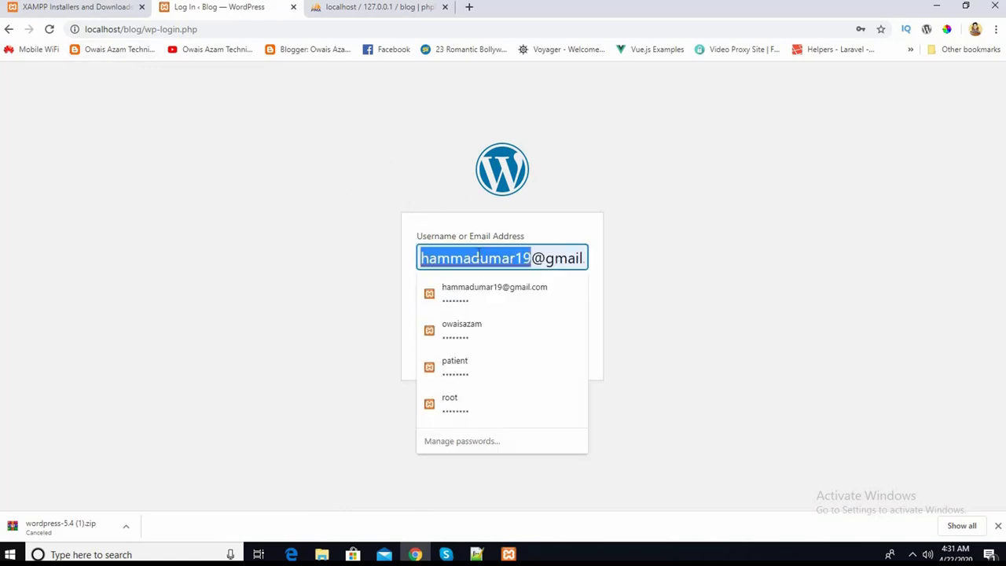
{"action": "left_click", "coordinate": [475, 345]}
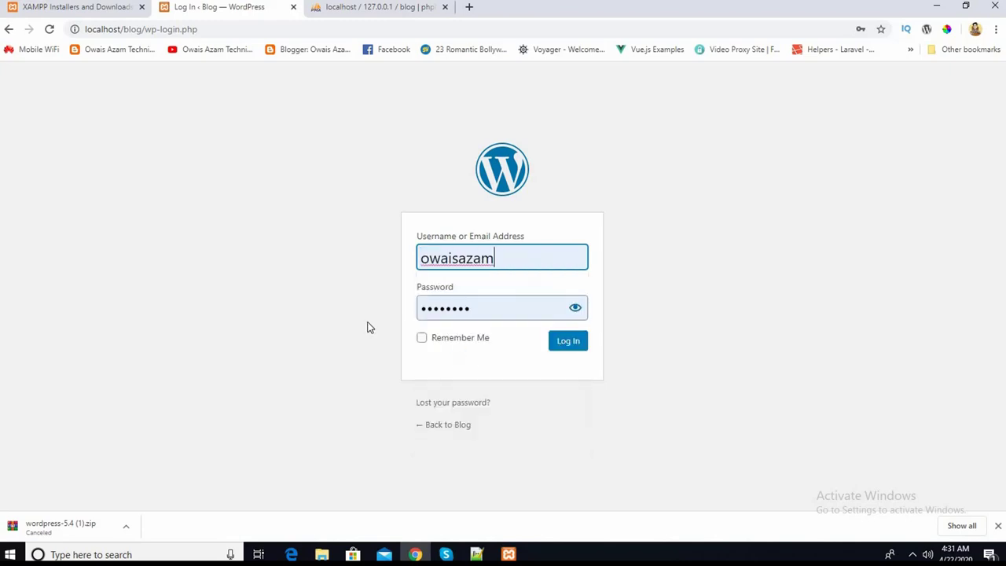
{"action": "left_click", "coordinate": [422, 340]}
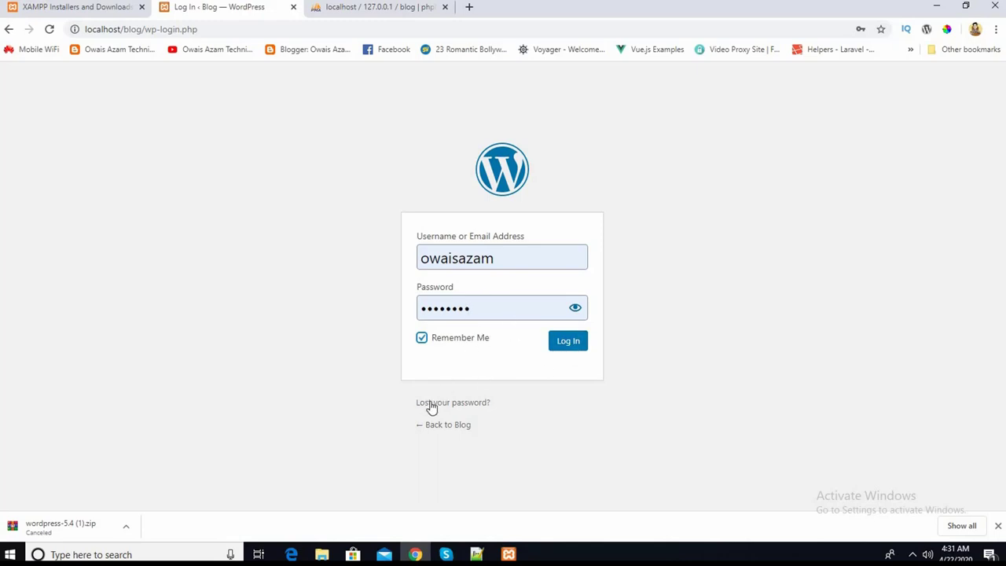
{"action": "left_click", "coordinate": [573, 346]}
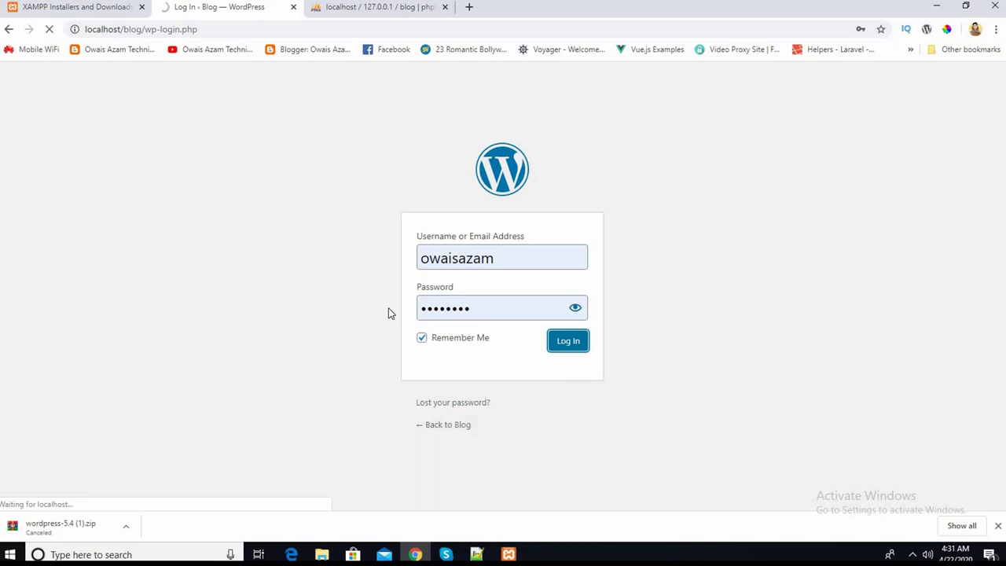